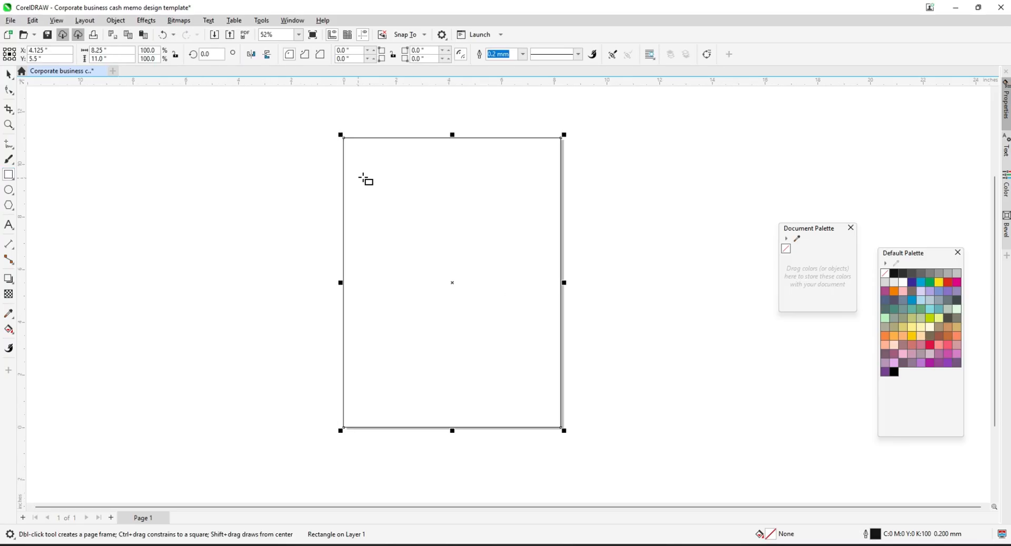
# Fill the page-sized rectangle with white and remove its outline
pyautogui.click(5, 72)
pyautogui.click(135, 151)
pyautogui.scroll(3, 478, 201)
pyautogui.scroll(-3, 489, 223)
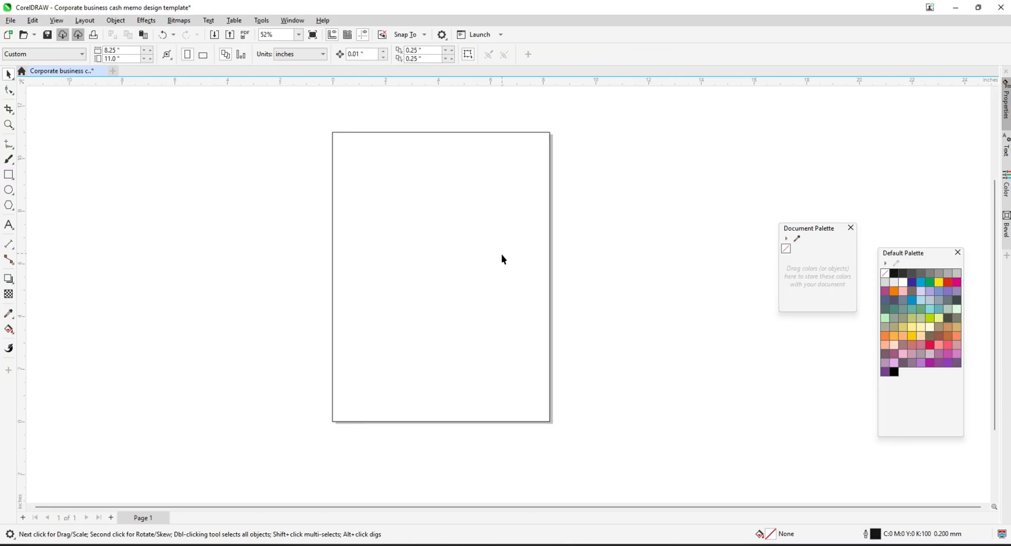
pyautogui.scroll(-1, 464, 189)
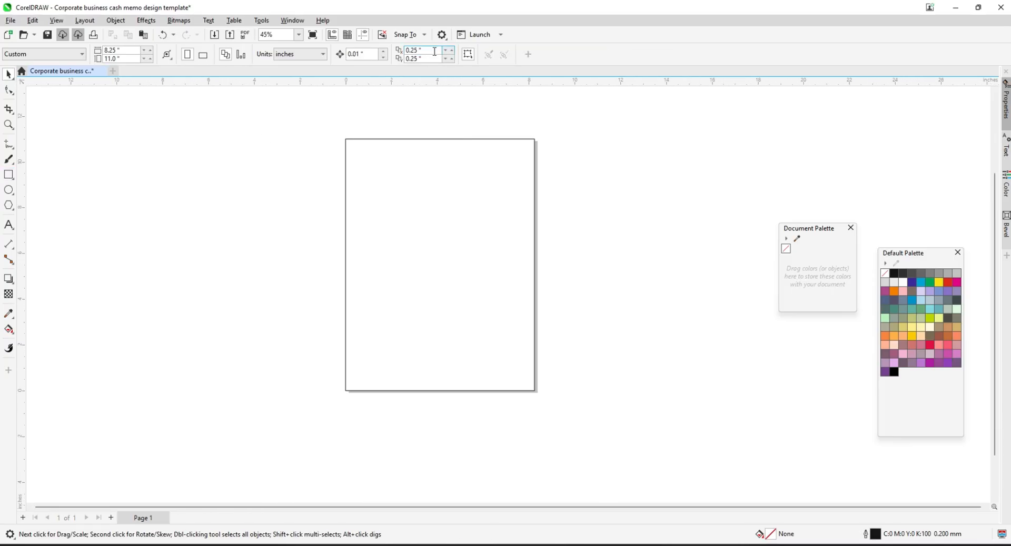
pyautogui.click(392, 143)
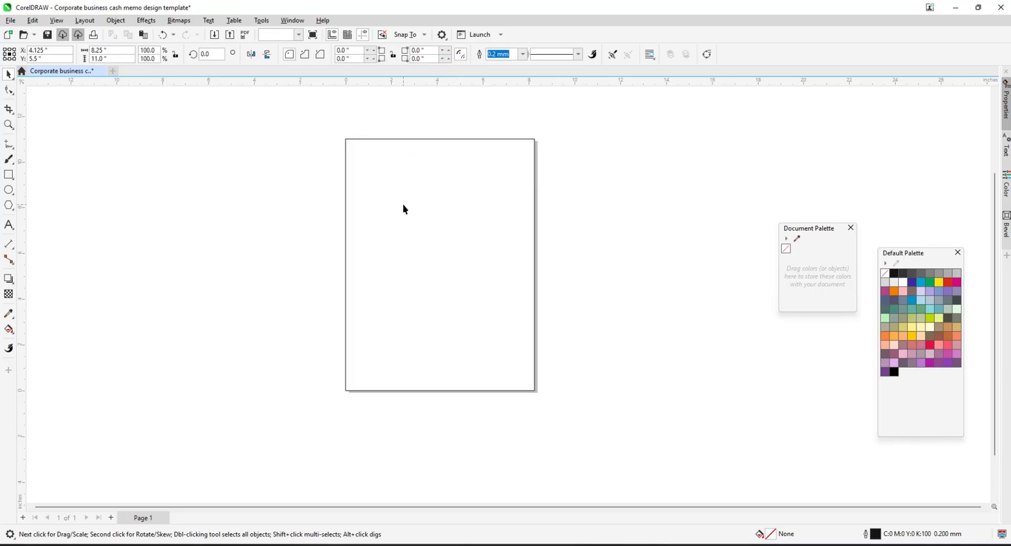
pyautogui.click(903, 283)
pyautogui.rightClick(884, 273)
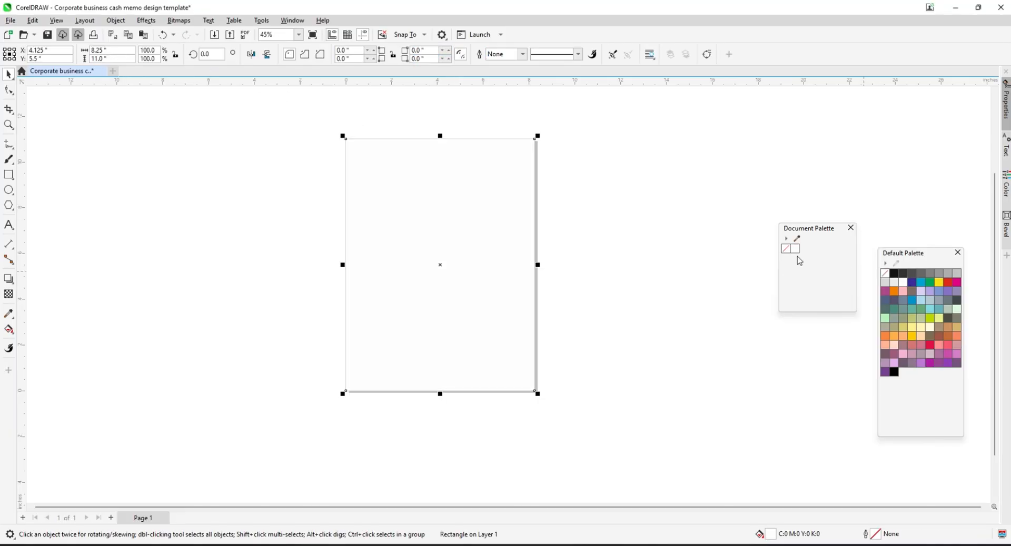
# Duplicate the page rectangle in place as a header band about 2.02 inches high with a 10% black fill
pyautogui.rightClick(460, 213)
pyautogui.click(571, 269)
pyautogui.rightClick(600, 169)
pyautogui.click(632, 236)
pyautogui.moveTo(441, 396); pyautogui.dragTo(457, 187)
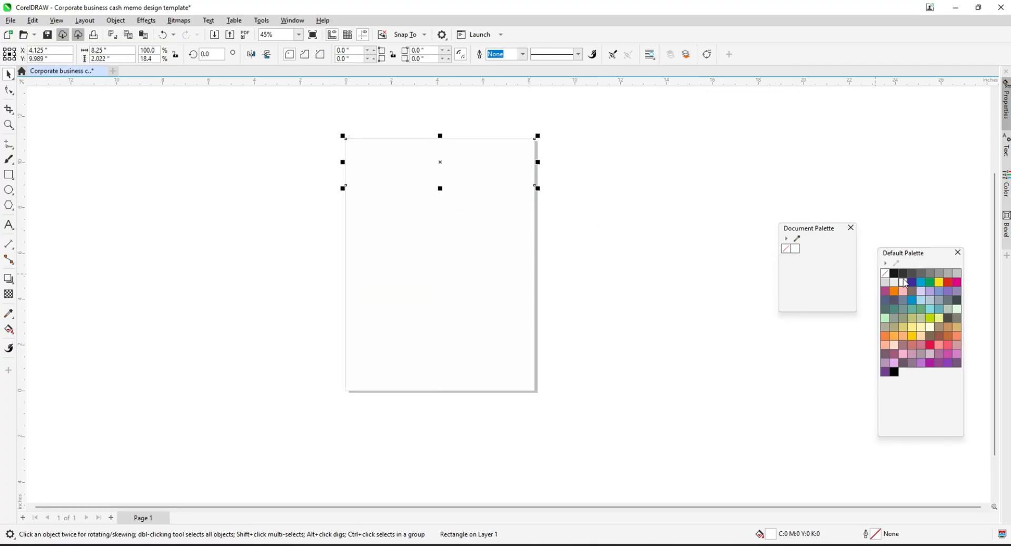
pyautogui.click(893, 282)
pyautogui.click(622, 216)
# Draw a circle about 3.58 inches in diameter over the left half of the header band
pyautogui.scroll(1, 461, 150)
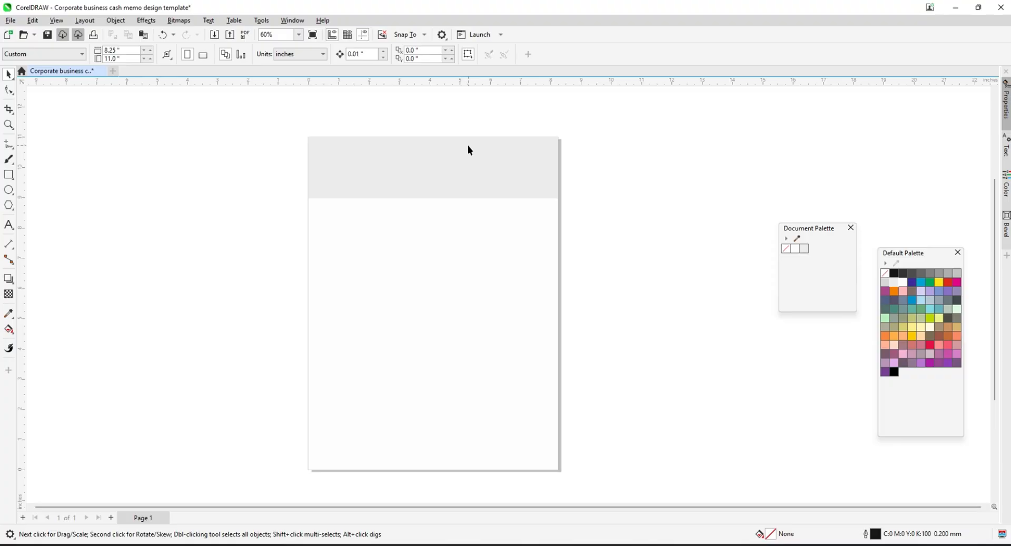
pyautogui.scroll(1, 428, 148)
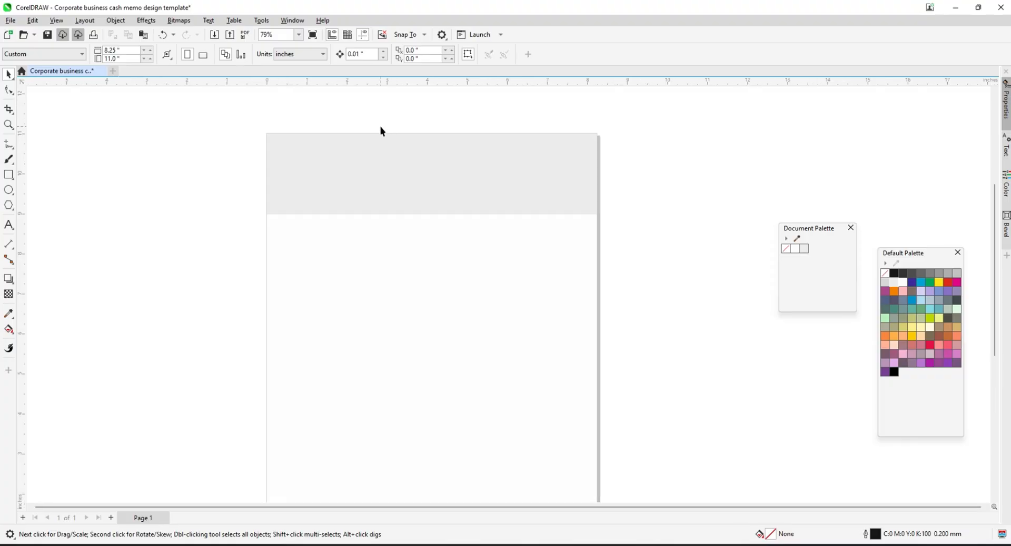
pyautogui.click(9, 190)
pyautogui.moveTo(360, 175); pyautogui.dragTo(399, 248)
pyautogui.press('space')
pyautogui.scroll(6, 437, 135)
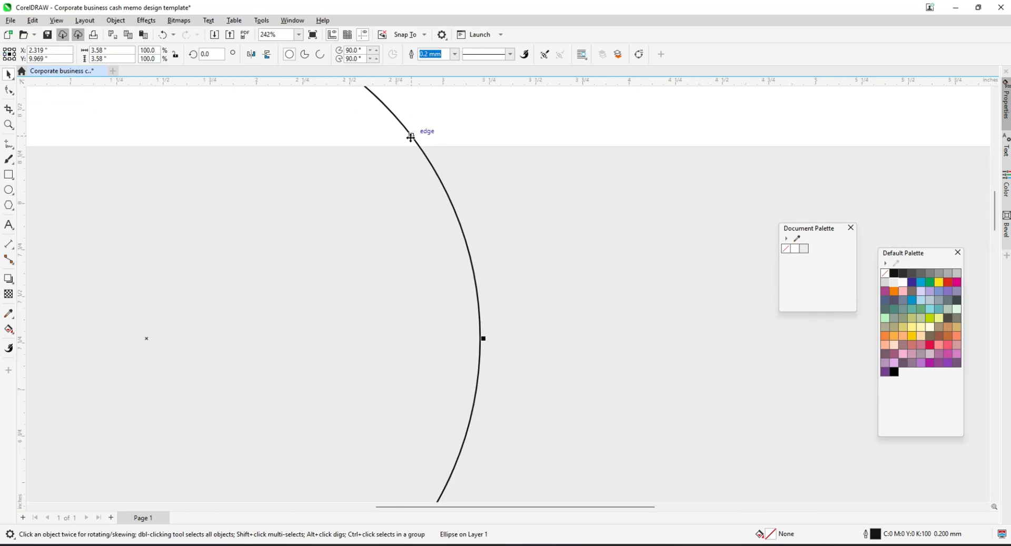
# Duplicate the circle with a small diagonal offset down and to the right, then undo the repeated duplicate
pyautogui.moveTo(415, 149); pyautogui.dragTo(437, 173)
pyautogui.rightClick(436, 173)
pyautogui.scroll(-1, 438, 173)
pyautogui.hotkey('ctrl', 'r')
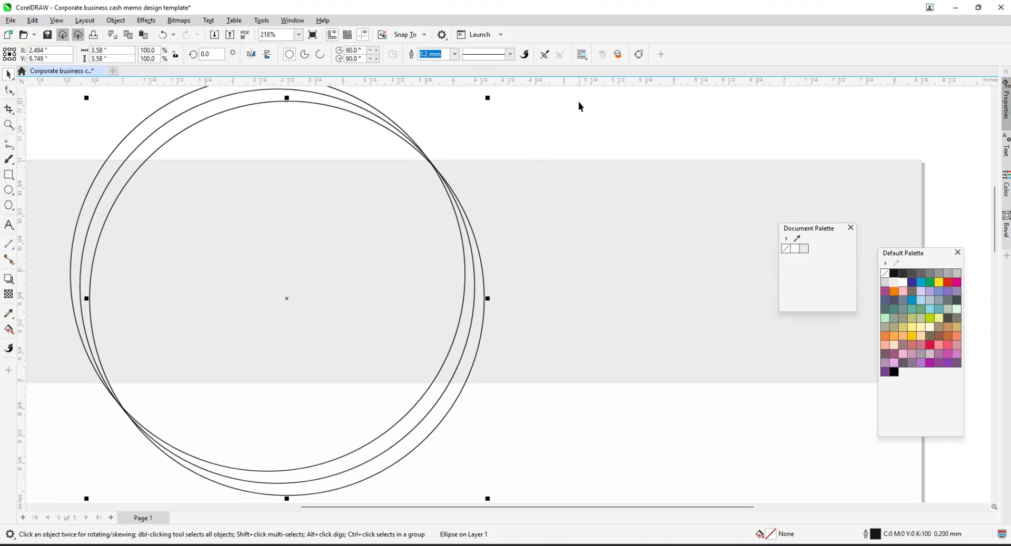
pyautogui.hotkey('ctrl', 'z')
# Add two more diagonally offset circle copies, centred at about X 2.52, Y 9.74 and X 2.65, Y 9.64 inches
pyautogui.scroll(1, 437, 200)
pyautogui.scroll(1, 455, 98)
pyautogui.moveTo(435, 155); pyautogui.dragTo(463, 201)
pyautogui.scroll(-1, 347, 115)
pyautogui.scroll(-1, 347, 115)
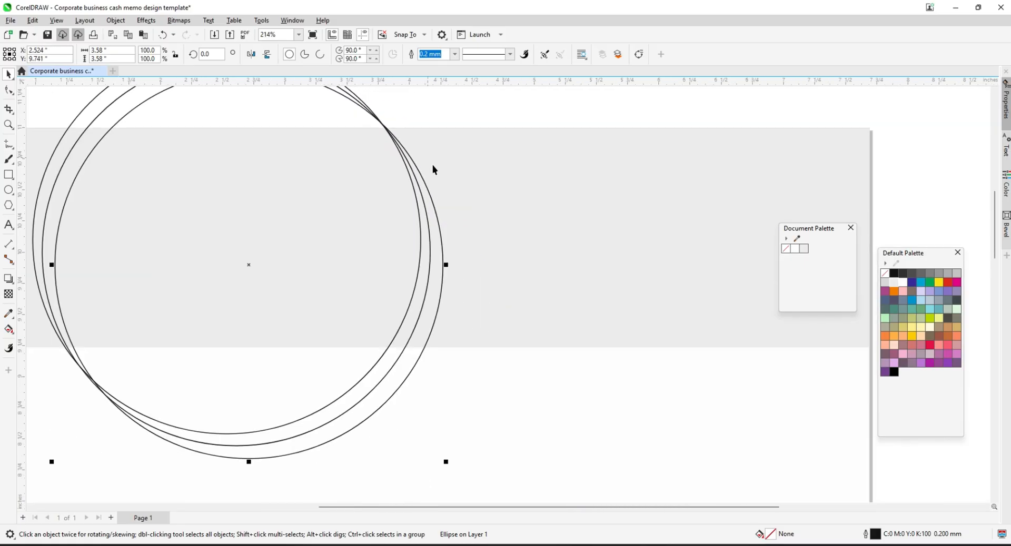
pyautogui.scroll(-1, 509, 204)
pyautogui.scroll(2, 428, 157)
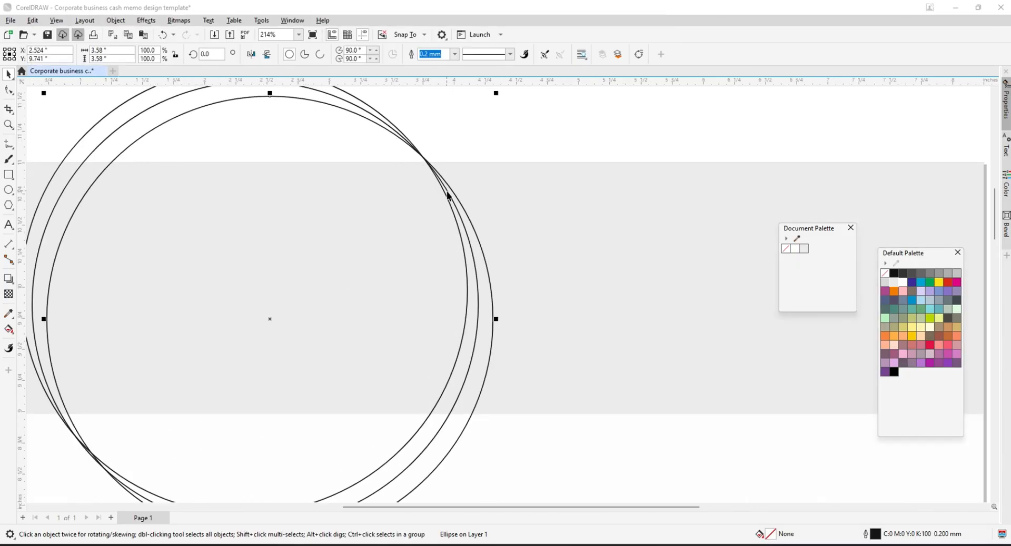
pyautogui.moveTo(427, 157); pyautogui.dragTo(449, 178)
pyautogui.scroll(-1, 454, 174)
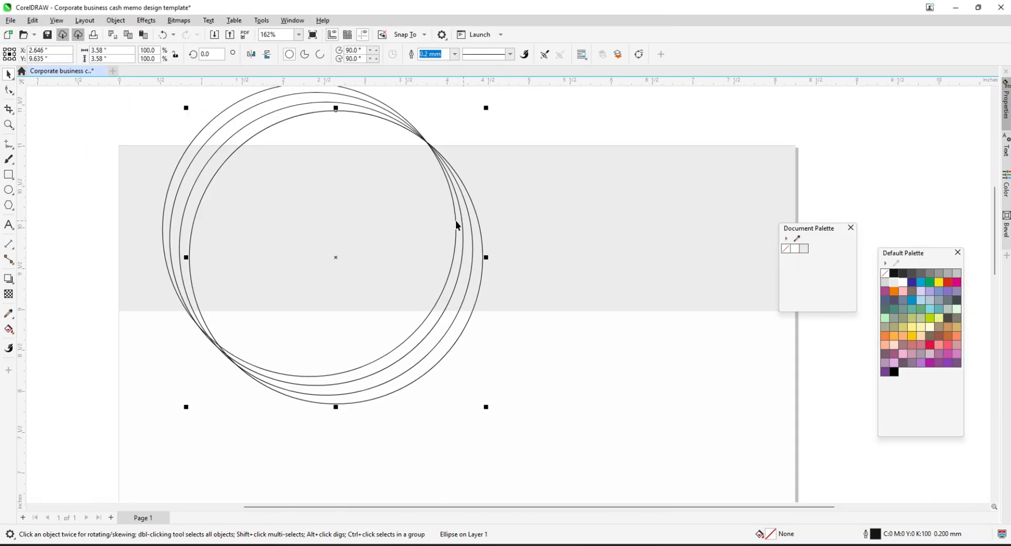
# Smart Fill the header area right of the circles and the three crescents between their edges with dark red
pyautogui.click(12, 333)
pyautogui.click(42, 343)
pyautogui.click(648, 282)
pyautogui.scroll(1, 488, 264)
pyautogui.click(472, 267)
pyautogui.click(456, 267)
pyautogui.scroll(-1, 455, 263)
# Delete the four construction circles, keeping the filled header shapes
pyautogui.click(8, 77)
pyautogui.moveTo(237, 102); pyautogui.dragTo(408, 158)
pyautogui.press('Delete')
pyautogui.scroll(-1, 513, 186)
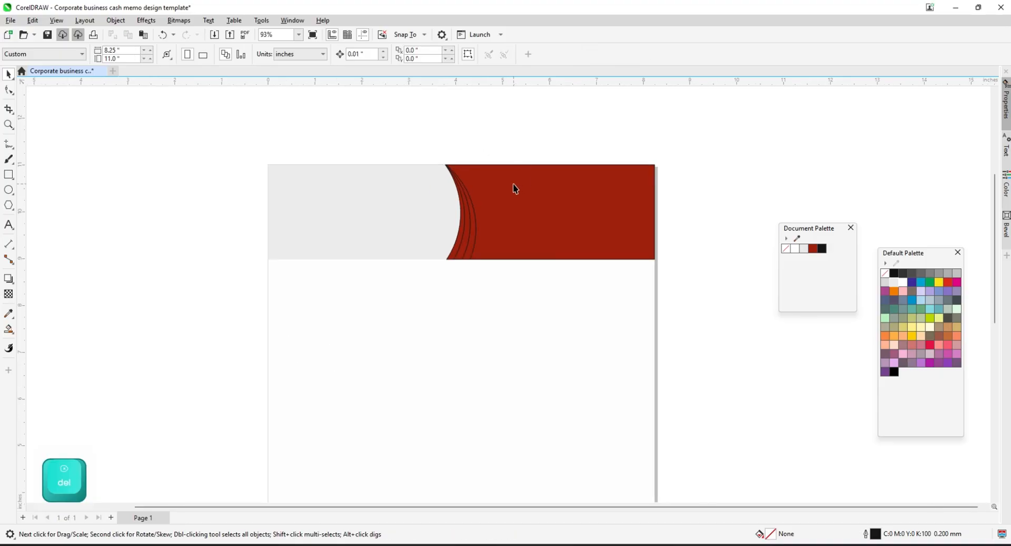
# Apply an elliptical fountain fill to the large dark red header panel
pyautogui.scroll(1, 513, 187)
pyautogui.click(565, 202)
pyautogui.scroll(-1, 574, 210)
pyautogui.scroll(1, 581, 214)
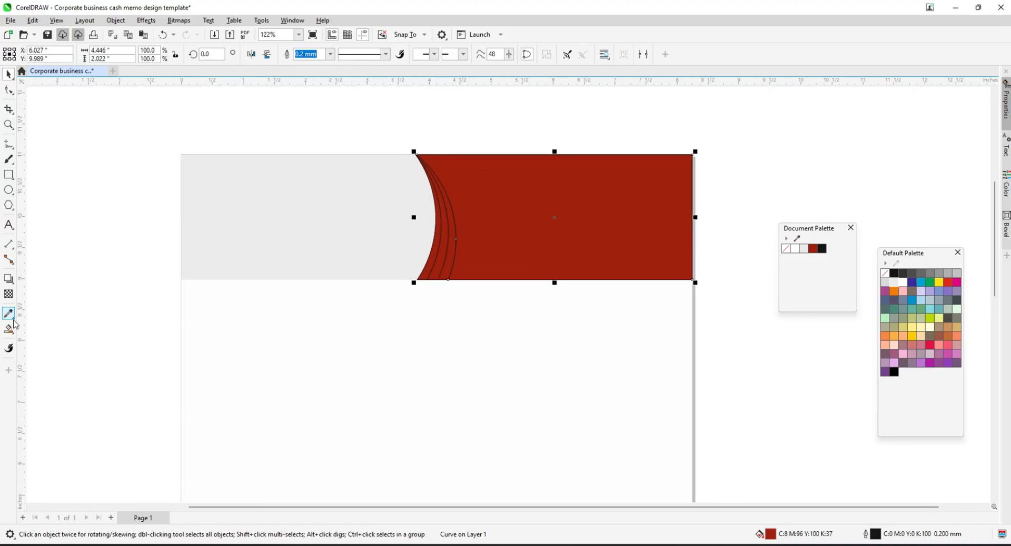
pyautogui.click(9, 329)
pyautogui.moveTo(532, 210); pyautogui.dragTo(575, 264)
pyautogui.click(188, 54)
pyautogui.click(172, 54)
pyautogui.click(188, 54)
pyautogui.click(204, 55)
pyautogui.click(188, 54)
# Adjust the fountain's centre and extent to span the panel's height and set its centre colour to red
pyautogui.moveTo(557, 241); pyautogui.dragTo(571, 216)
pyautogui.moveTo(579, 270); pyautogui.dragTo(572, 291)
pyautogui.moveTo(570, 216); pyautogui.dragTo(571, 220)
pyautogui.click(950, 283)
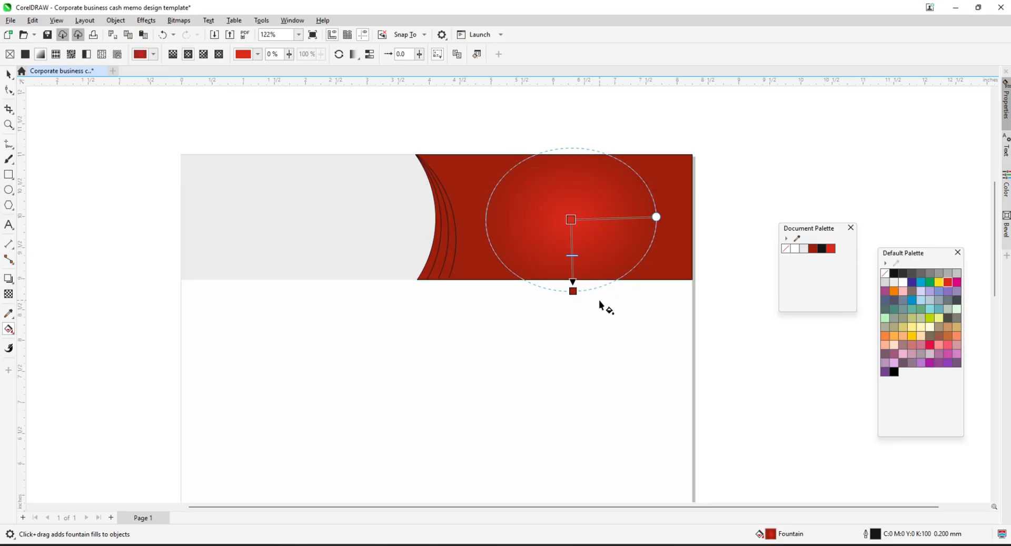
# Set the fountain's outer colour to black and widen the ellipse, extending its end well below the panel
pyautogui.click(573, 291)
pyautogui.moveTo(947, 283); pyautogui.dragTo(1001, 286)
pyautogui.moveTo(657, 217); pyautogui.dragTo(667, 217)
pyautogui.click(573, 291)
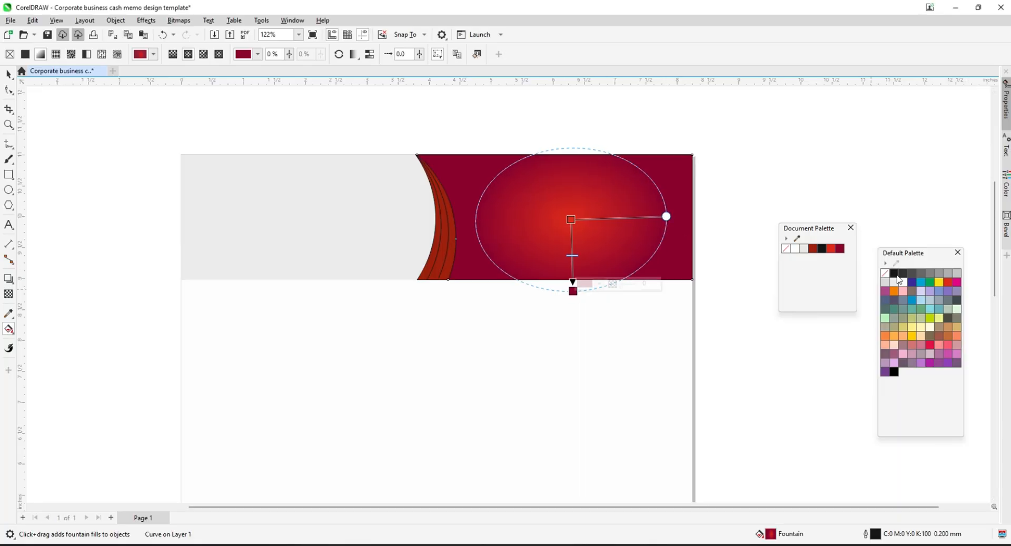
pyautogui.click(893, 274)
pyautogui.moveTo(572, 292); pyautogui.dragTo(587, 334)
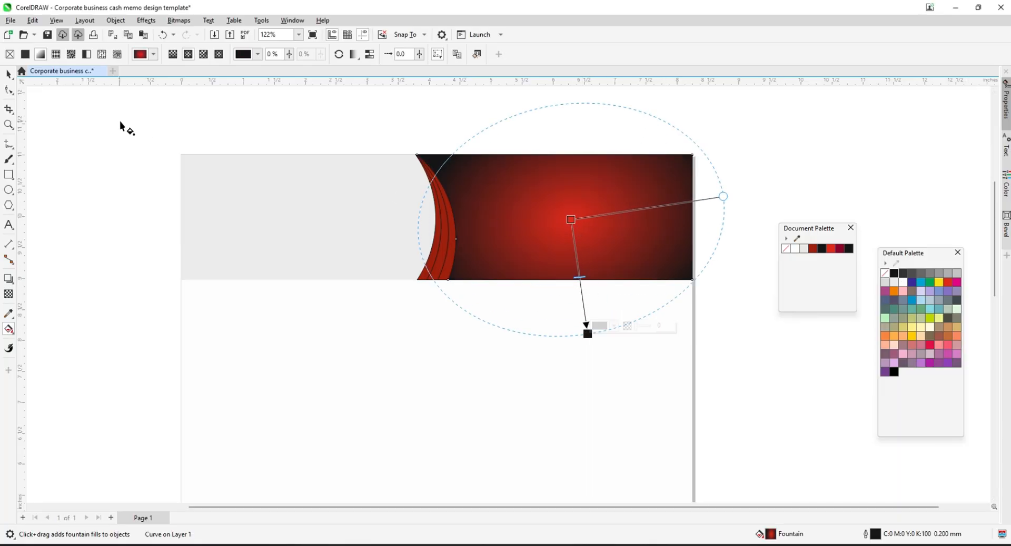
pyautogui.press('space')
pyautogui.press('Escape')
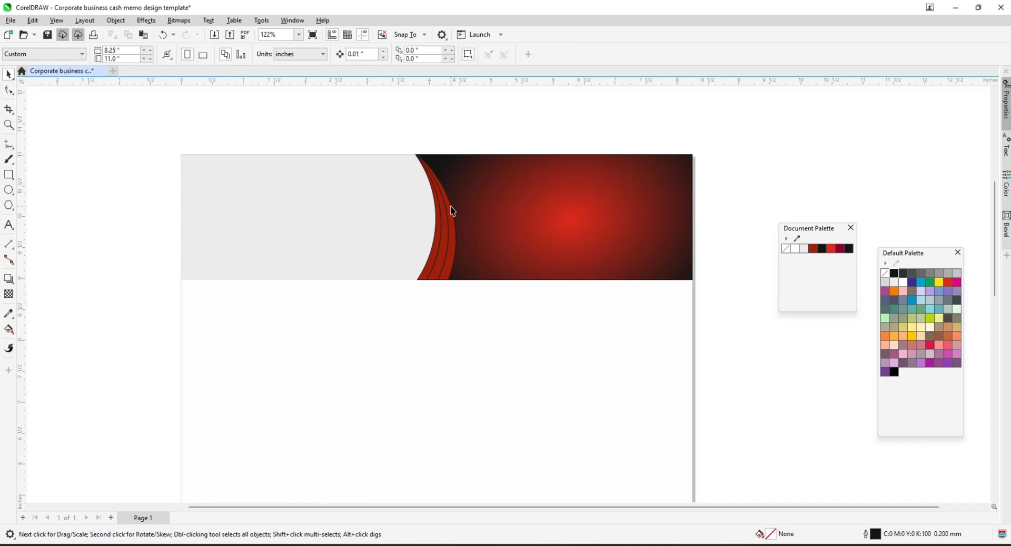
# Remove the outlines from the three dark red crescents
pyautogui.click(452, 219)
pyautogui.moveTo(372, 125); pyautogui.dragTo(516, 354)
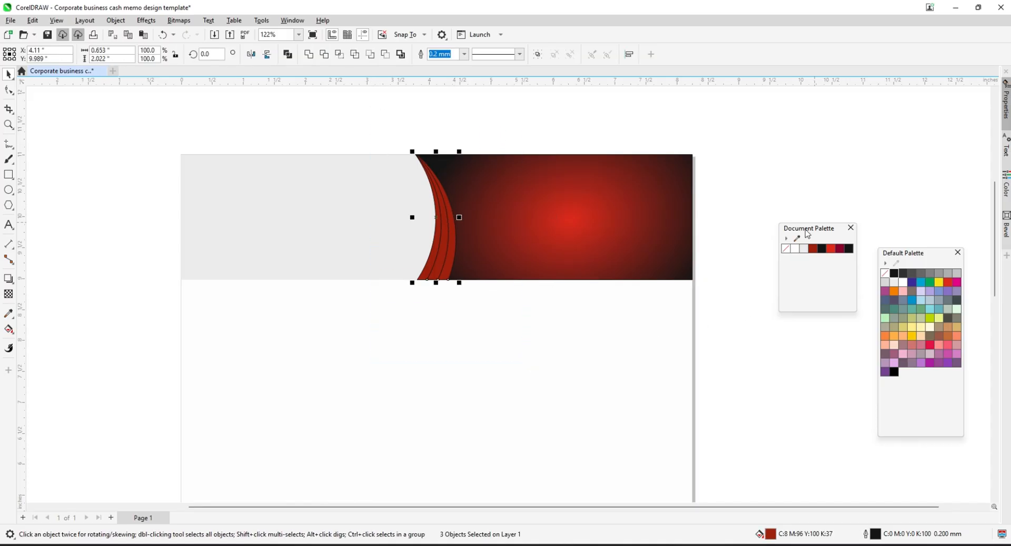
pyautogui.press('Escape')
pyautogui.scroll(3, 439, 276)
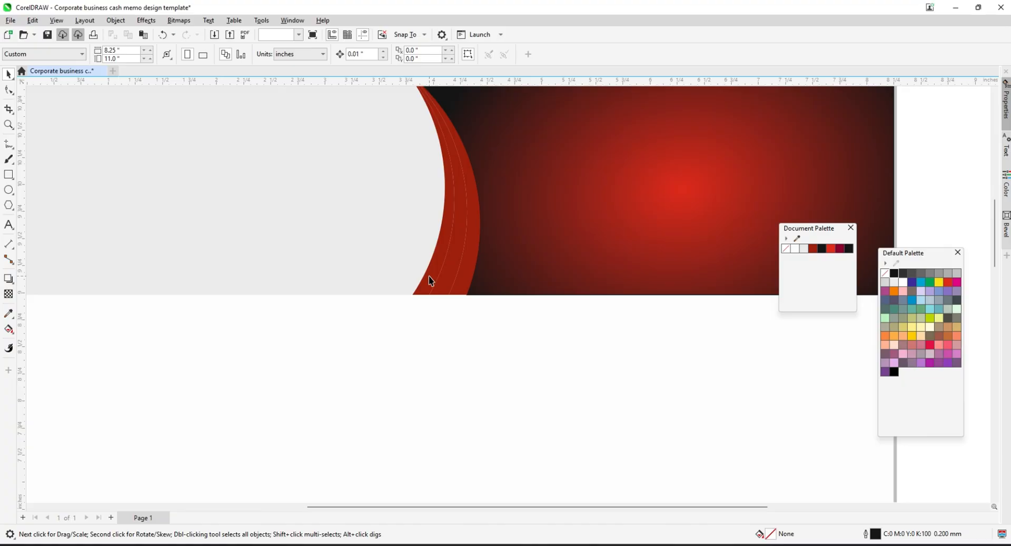
# Fill the three crescents orange, white and green from left to right
pyautogui.click(429, 277)
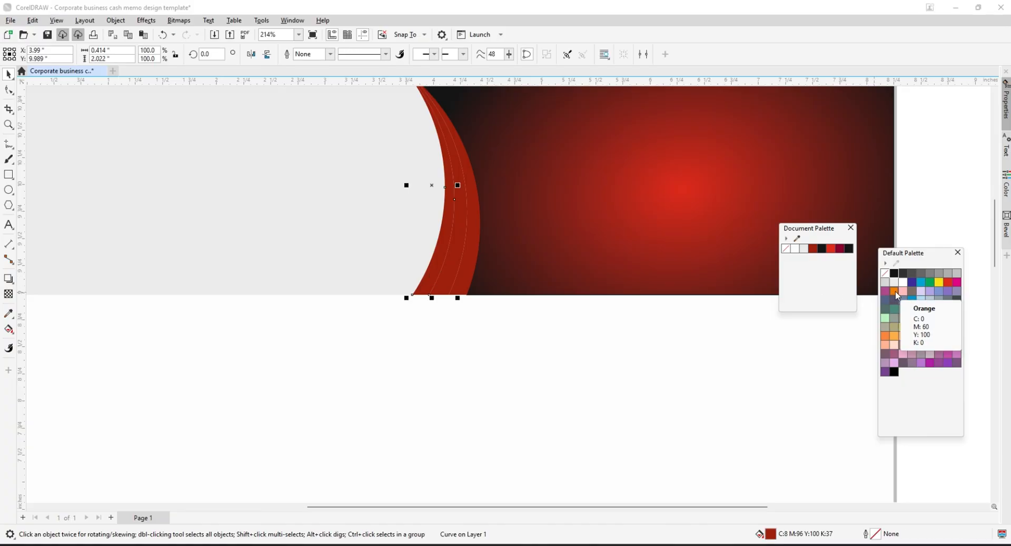
pyautogui.click(895, 292)
pyautogui.click(930, 284)
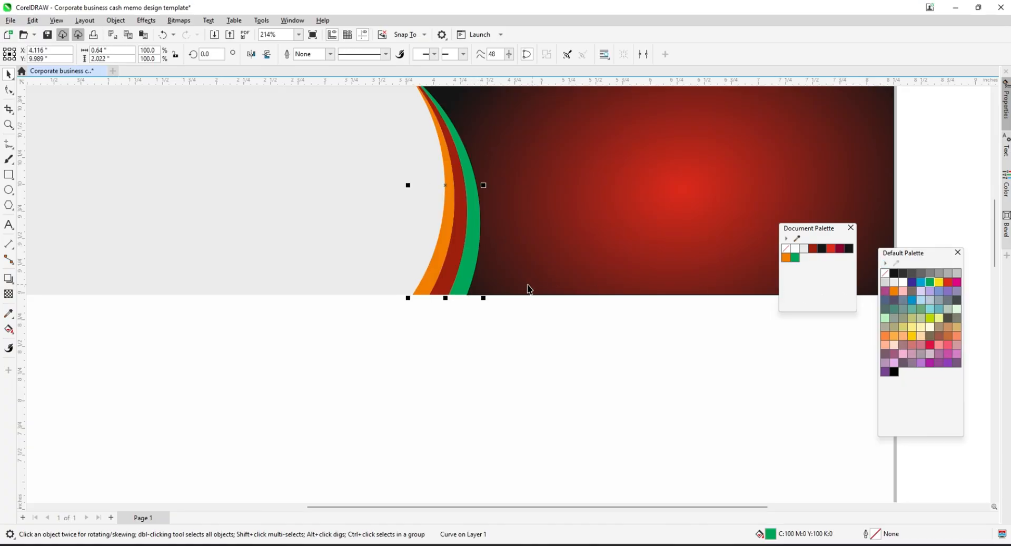
pyautogui.click(903, 284)
pyautogui.scroll(-1, 452, 231)
pyautogui.moveTo(380, 109); pyautogui.dragTo(825, 331)
pyautogui.click(767, 182)
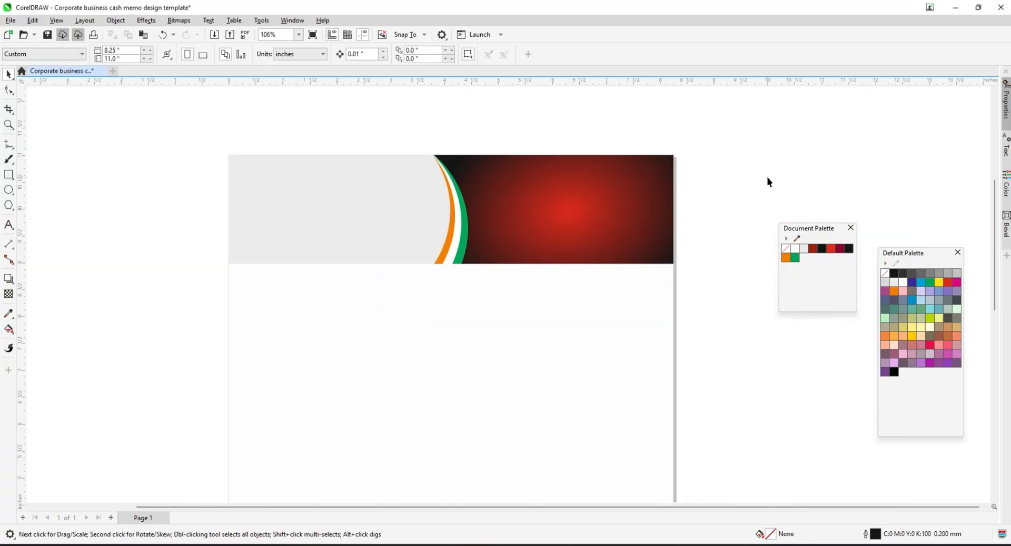
# Duplicate the grey header rectangle about 0.09 inches lower and bring the copy to the front
pyautogui.click(285, 219)
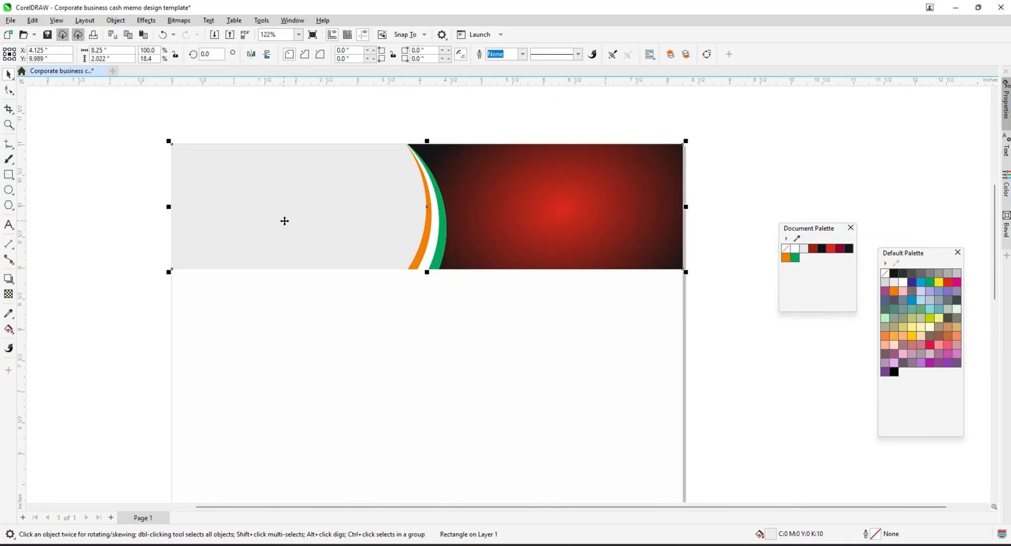
pyautogui.hotkey('shift', 'F2')
pyautogui.hotkey('shift', 'pageup')
pyautogui.scroll(-1, 300, 216)
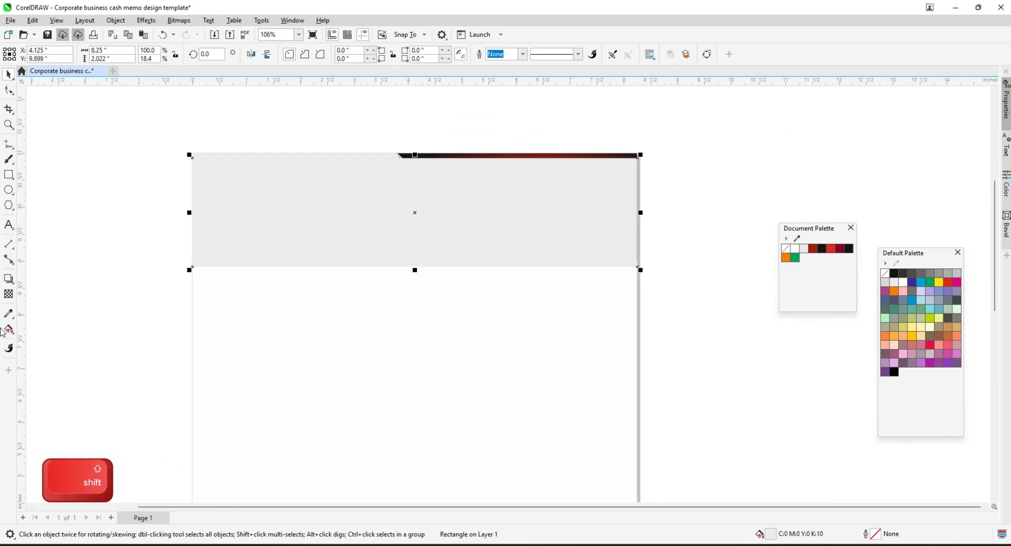
# Give the front rectangle a horizontal linear fountain fill with red at both ends and orange in the middle
pyautogui.click(9, 330)
pyautogui.moveTo(219, 202)
pyautogui.mouseDown()
pyautogui.moveTo(627, 212)
pyautogui.moveTo(624, 203)
pyautogui.mouseUp()
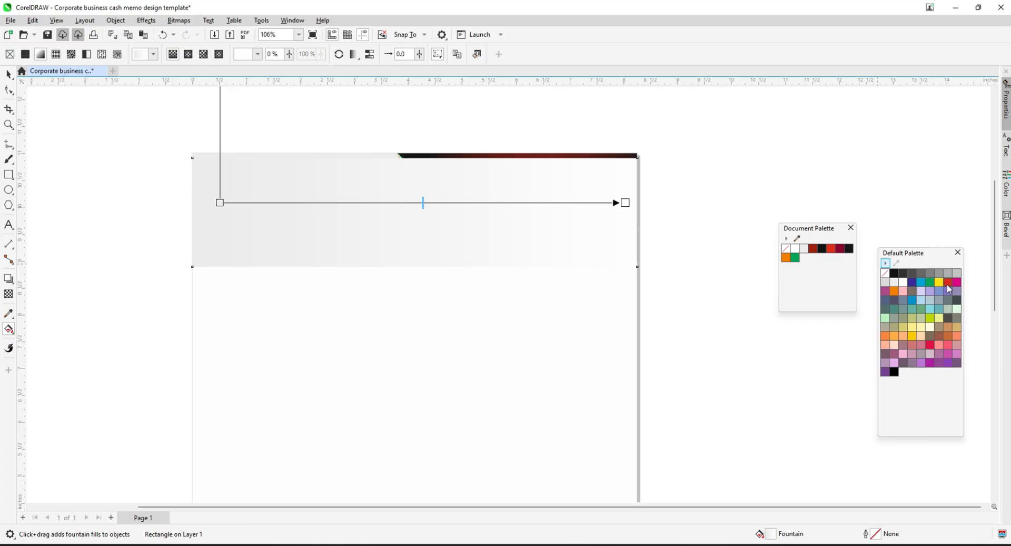
pyautogui.click(947, 284)
pyautogui.moveTo(947, 285); pyautogui.dragTo(220, 203)
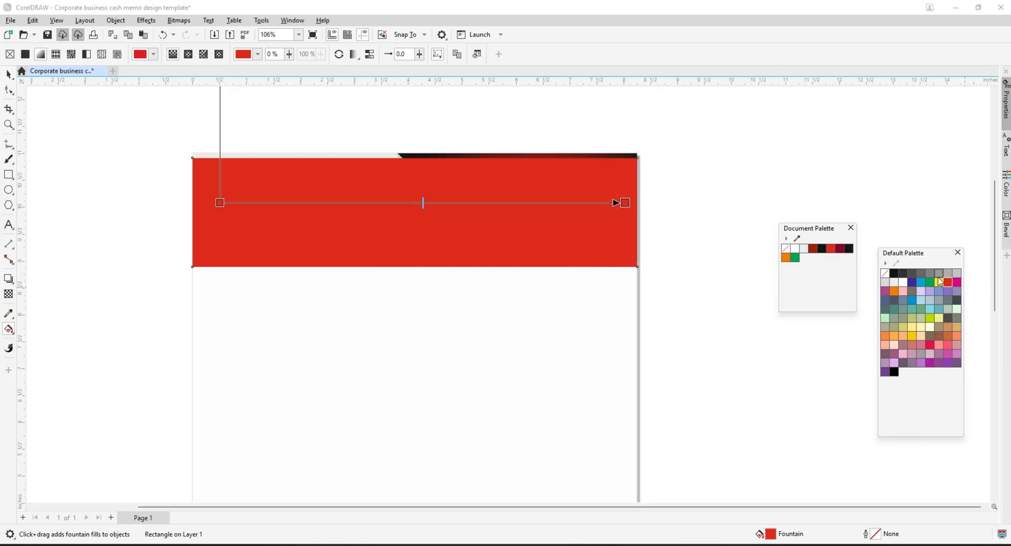
pyautogui.moveTo(411, 211); pyautogui.dragTo(406, 205)
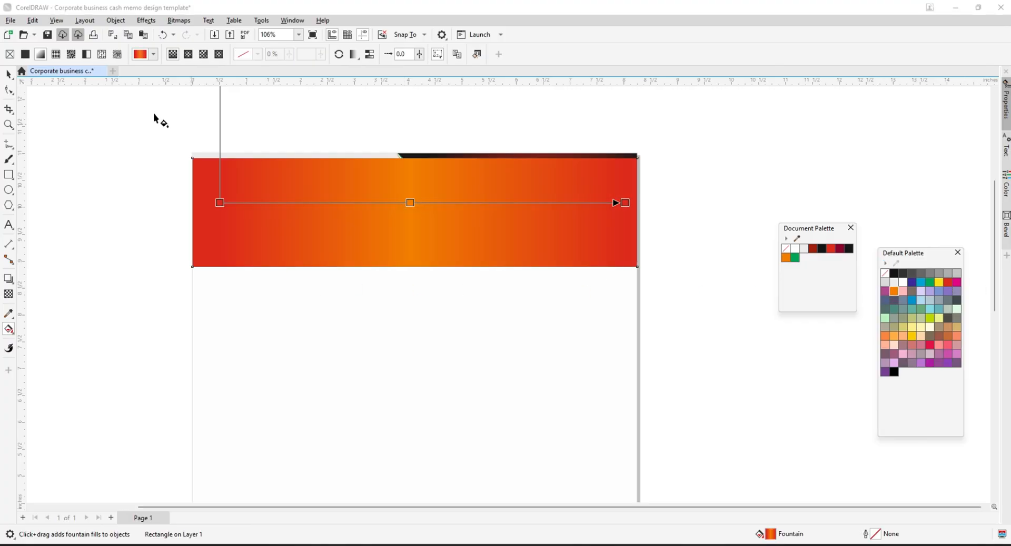
# Send the red-orange gradient rectangle behind the header shapes as a thin strip along their lower edge
pyautogui.click(8, 75)
pyautogui.hotkey('ctrl', 'pageup')
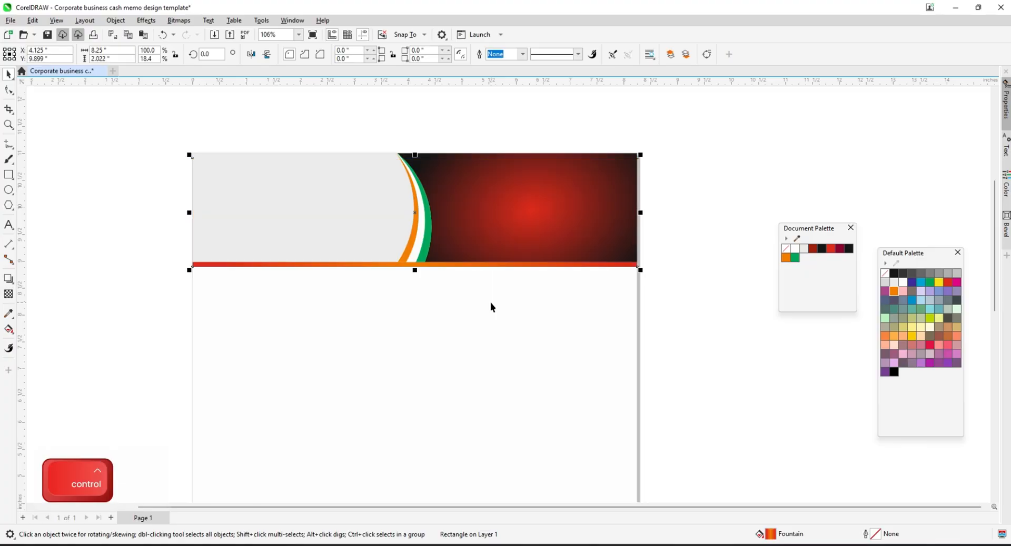
pyautogui.scroll(-2, 532, 194)
pyautogui.moveTo(204, 136); pyautogui.dragTo(774, 333)
pyautogui.click(687, 242)
pyautogui.scroll(-1, 564, 165)
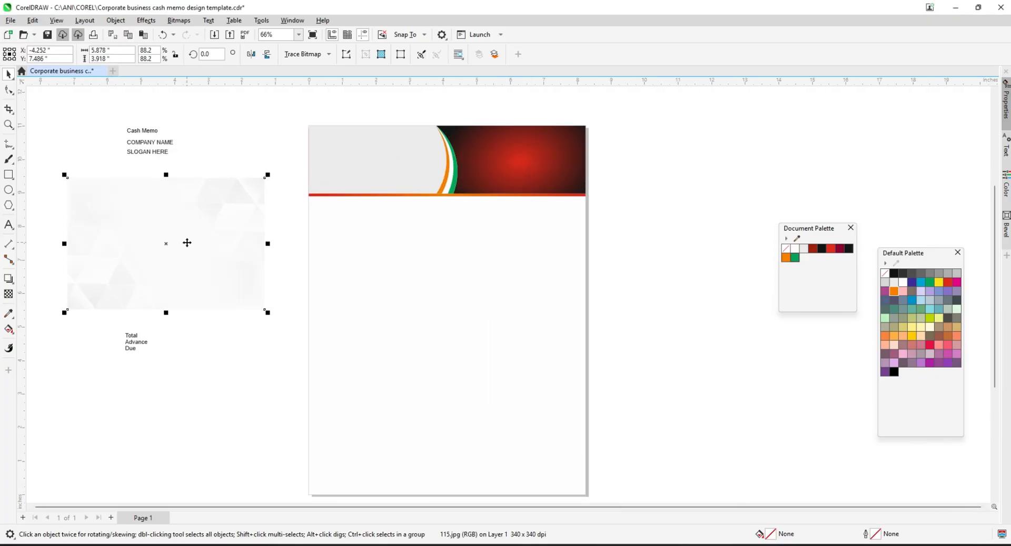
# PowerClip the pale geometric image 115.jpg inside the grey header rectangle
pyautogui.rightClick(188, 223)
pyautogui.click(240, 384)
pyautogui.click(334, 158)
# Edit the PowerClip contents to position the geometric image over the header's left part, then finish editing
pyautogui.scroll(4, 342, 145)
pyautogui.doubleClick(407, 158)
pyautogui.moveTo(429, 159); pyautogui.dragTo(381, 95)
pyautogui.hotkey('ctrl', 'z')
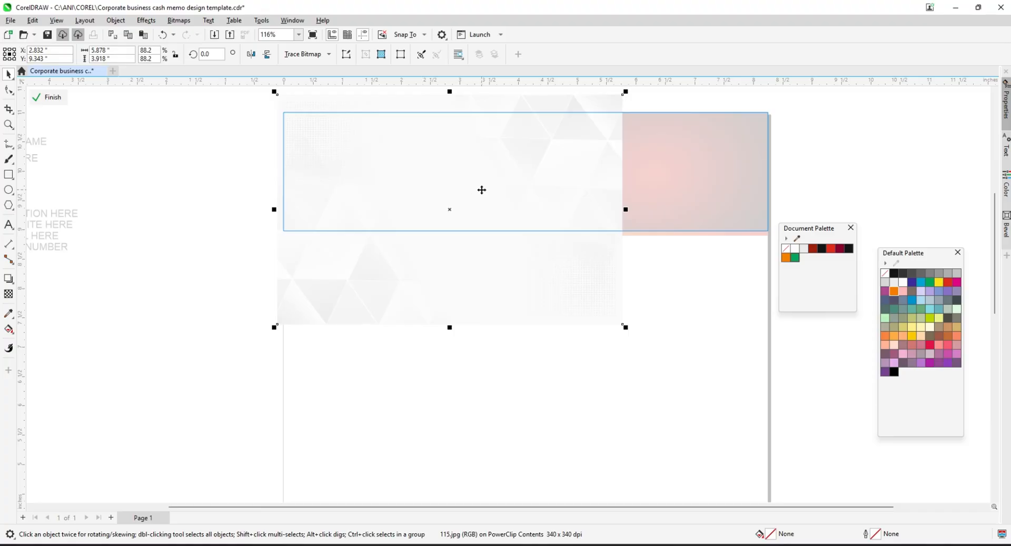
pyautogui.keyDown('ctrl'); pyautogui.click(233, 165); pyautogui.keyUp('ctrl')
pyautogui.click(211, 163)
pyautogui.scroll(-2, 403, 223)
pyautogui.scroll(1, 404, 223)
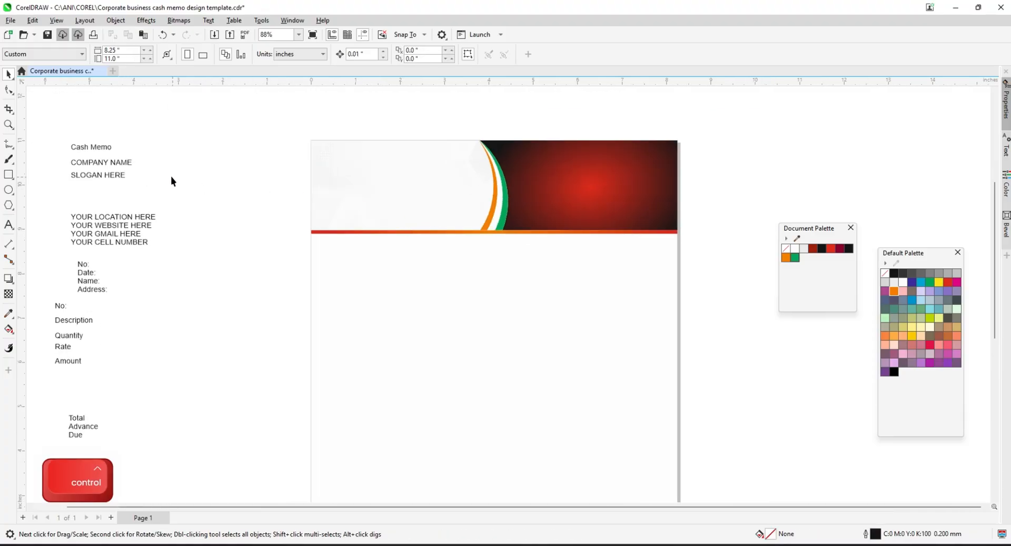
# Move the Cash Memo text to the upper part of the light header area and make it bold
pyautogui.scroll(-1, 221, 164)
pyautogui.moveTo(121, 149); pyautogui.dragTo(406, 156)
pyautogui.scroll(4, 427, 152)
pyautogui.scroll(1, 427, 152)
pyautogui.click(451, 55)
# Create a rectangle around the Cash Memo text and enlarge it to about 1.04 by 0.193 inches
pyautogui.keyDown('shift'); pyautogui.doubleClick(8, 175); pyautogui.keyUp('shift')
pyautogui.click(8, 74)
pyautogui.scroll(2, 469, 130)
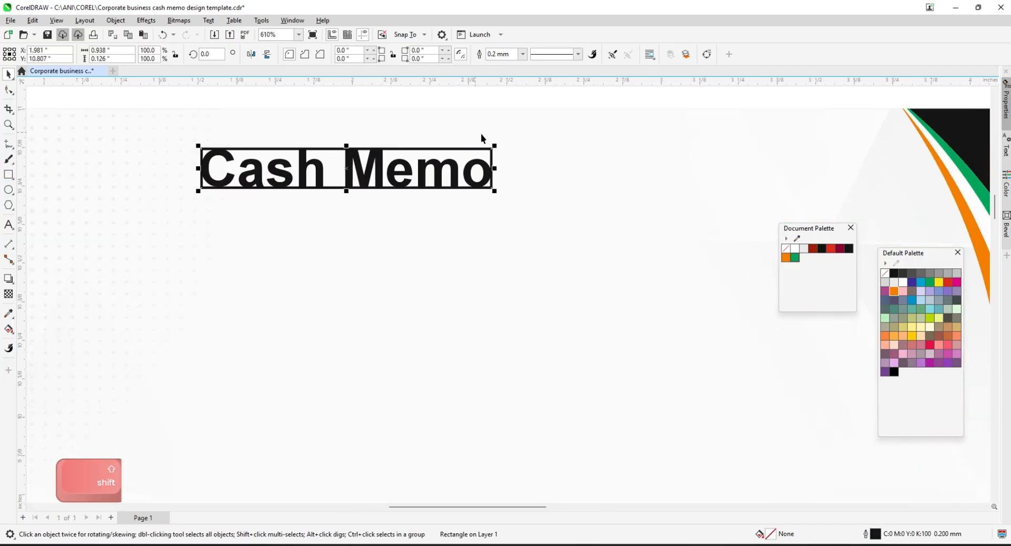
pyautogui.moveTo(494, 149); pyautogui.dragTo(517, 137)
# Fully round the corners of the Cash Memo frame to a radius of about 0.097 inches
pyautogui.click(8, 91)
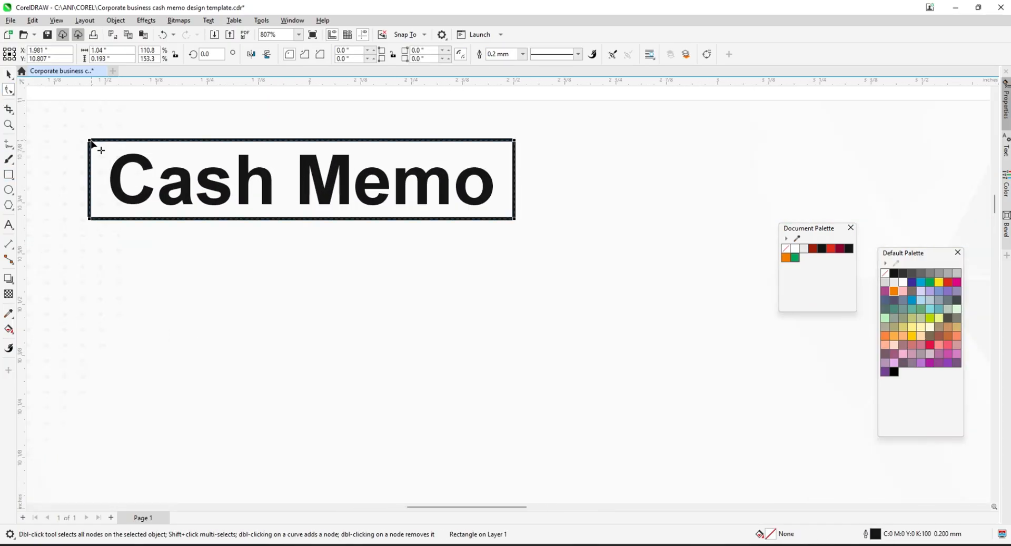
pyautogui.moveTo(88, 138); pyautogui.dragTo(129, 140)
pyautogui.click(8, 75)
pyautogui.scroll(-1, 589, 210)
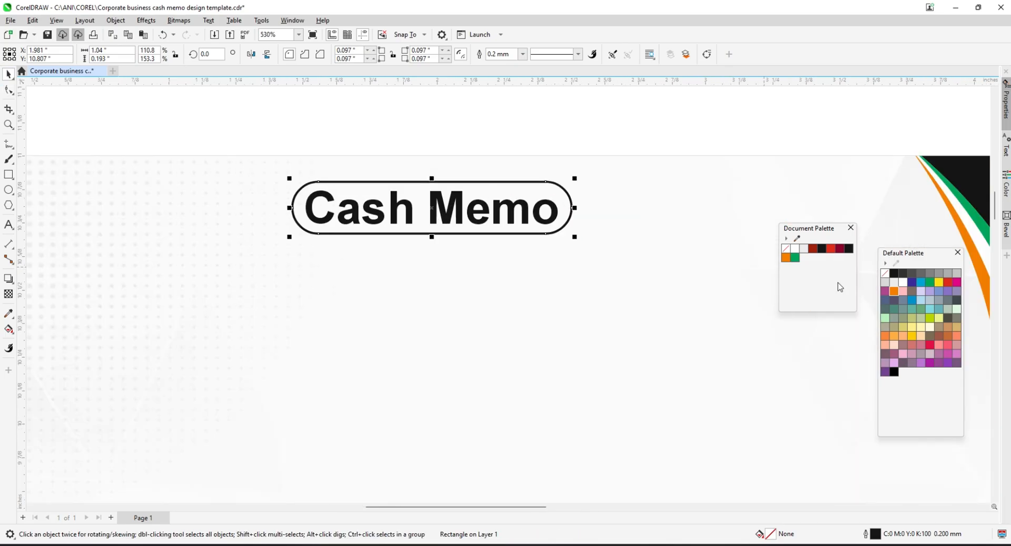
# Fill the Cash Memo frame with black, colour its text white and line up their vertical middles
pyautogui.click(893, 274)
pyautogui.scroll(-1, 322, 138)
pyautogui.click(505, 205)
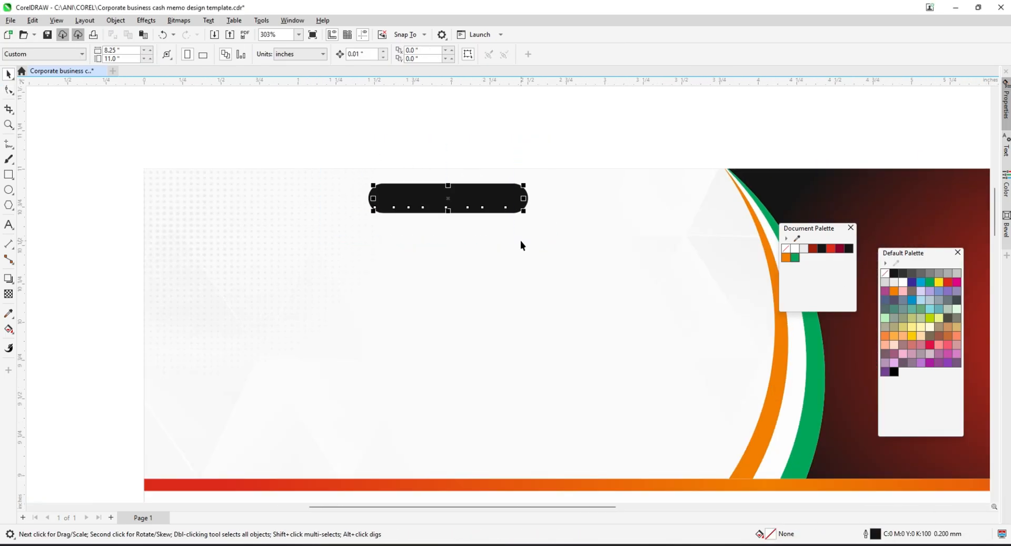
pyautogui.click(902, 282)
pyautogui.moveTo(271, 147); pyautogui.dragTo(577, 261)
pyautogui.press('e')
pyautogui.scroll(-10, 443, 147)
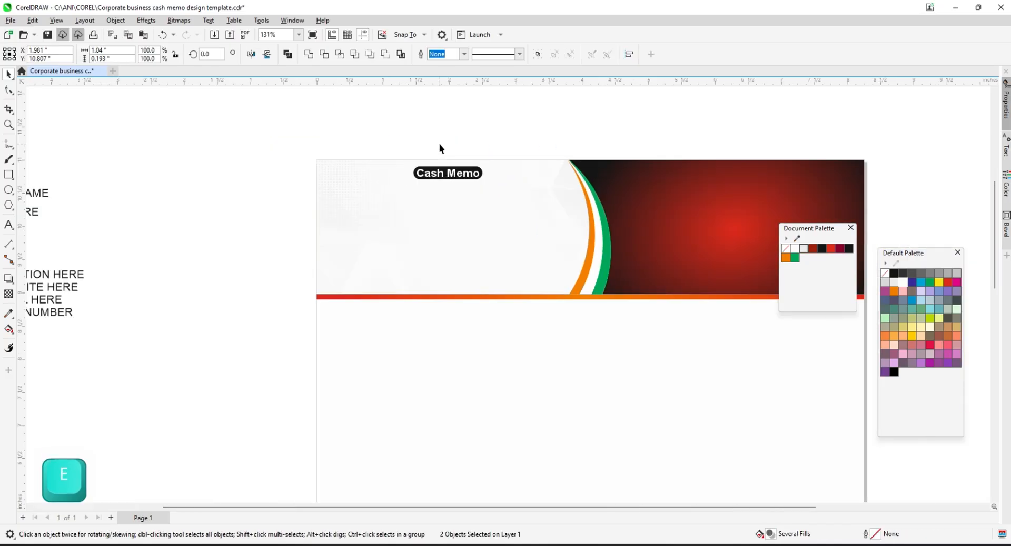
pyautogui.click(439, 144)
# Move the COMPANY NAME text below the Cash Memo label and centre it under the label
pyautogui.scroll(4, 239, 150)
pyautogui.moveTo(269, 190); pyautogui.dragTo(753, 182)
pyautogui.scroll(3, 674, 183)
pyautogui.keyDown('shift'); pyautogui.click(640, 158); pyautogui.keyUp('shift')
pyautogui.press('c')
pyautogui.click(575, 124)
pyautogui.scroll(-3, 577, 124)
pyautogui.scroll(2, 658, 120)
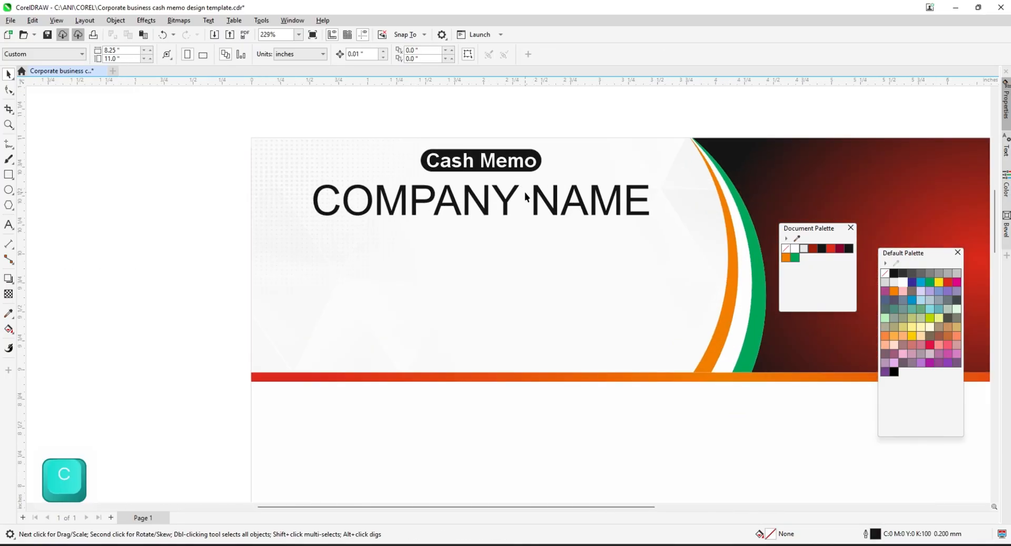
# Change the font of the COMPANY NAME text to Roundkey Bold
pyautogui.click(513, 203)
pyautogui.scroll(-3, 514, 204)
pyautogui.scroll(2, 416, 184)
pyautogui.click(366, 54)
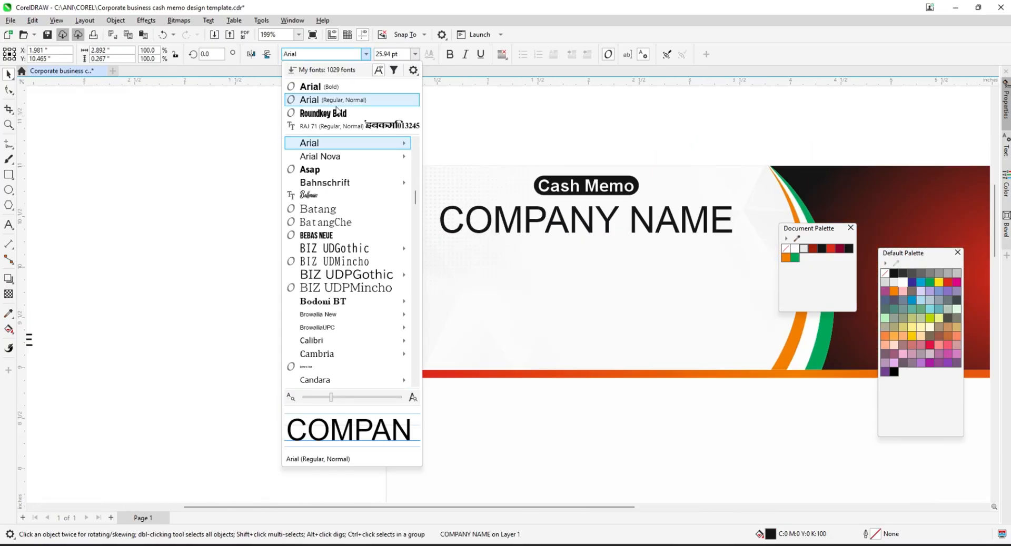
pyautogui.click(316, 106)
# Enlarge the COMPANY NAME text to about 3.115 by 0.42 inches and centre it under the Cash Memo label
pyautogui.moveTo(622, 236); pyautogui.dragTo(758, 260)
pyautogui.keyDown('shift'); pyautogui.click(604, 186); pyautogui.keyUp('shift')
pyautogui.press('c')
pyautogui.click(585, 131)
pyautogui.scroll(1, 588, 235)
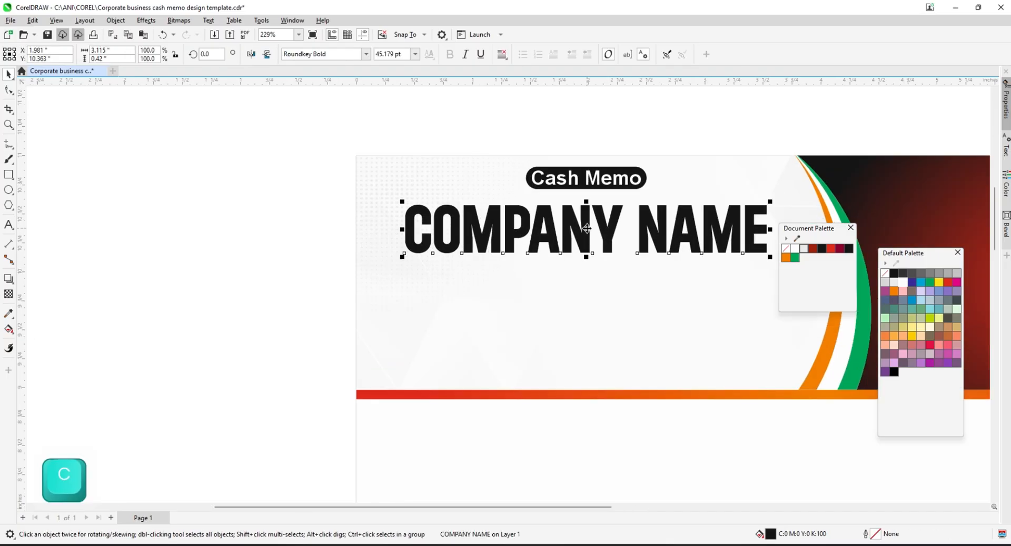
# Apply a vertical fountain fill to the COMPANY NAME text, running from black at the base to red at the top
pyautogui.click(589, 233)
pyautogui.click(10, 331)
pyautogui.click(31, 330)
pyautogui.scroll(2, 608, 227)
pyautogui.moveTo(605, 259); pyautogui.dragTo(605, 208)
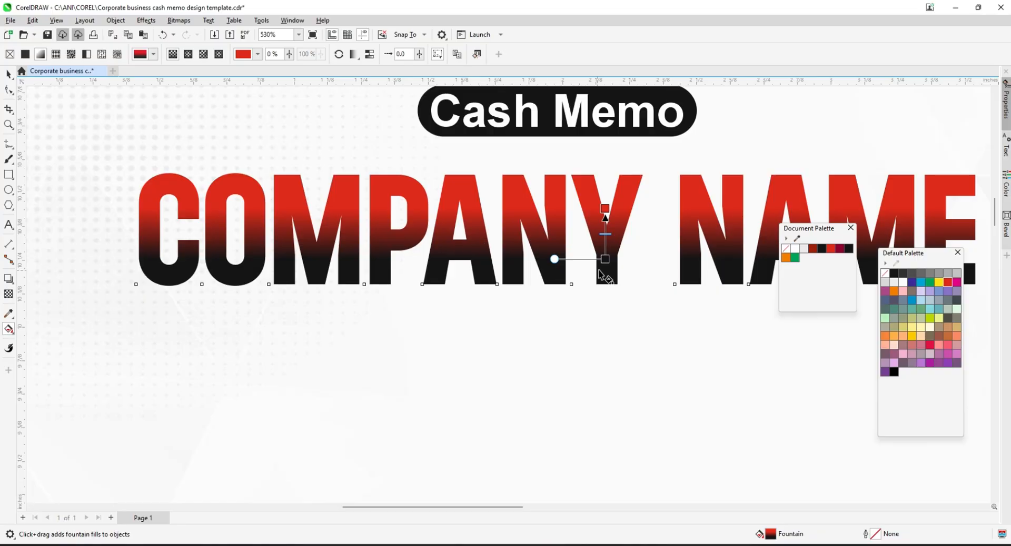
pyautogui.moveTo(606, 272); pyautogui.dragTo(605, 274)
pyautogui.click(8, 75)
pyautogui.scroll(-2, 385, 179)
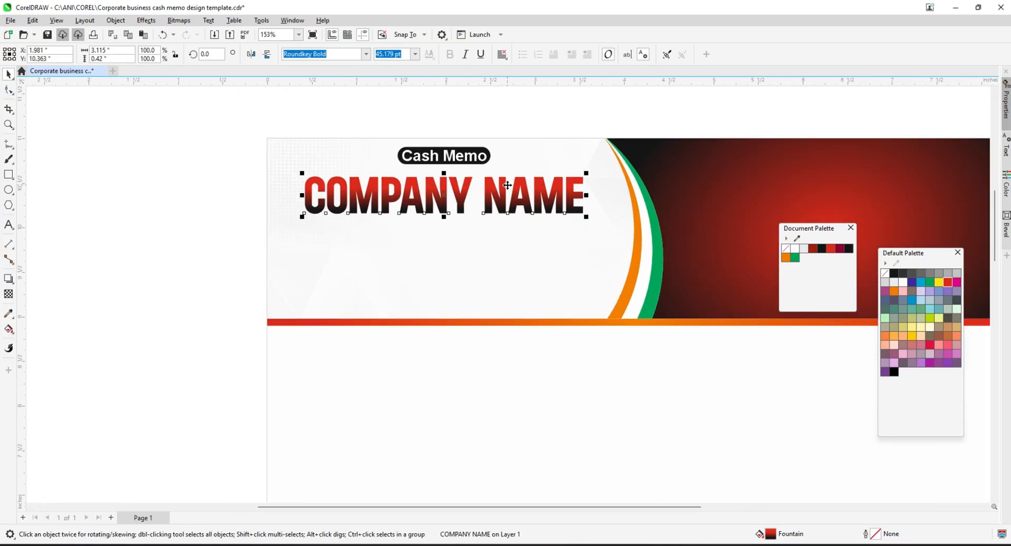
# Configure a 2.5 mm outline with rounded corners behind the fill for the COMPANY NAME text
pyautogui.scroll(1, 514, 193)
pyautogui.doubleClick(876, 535)
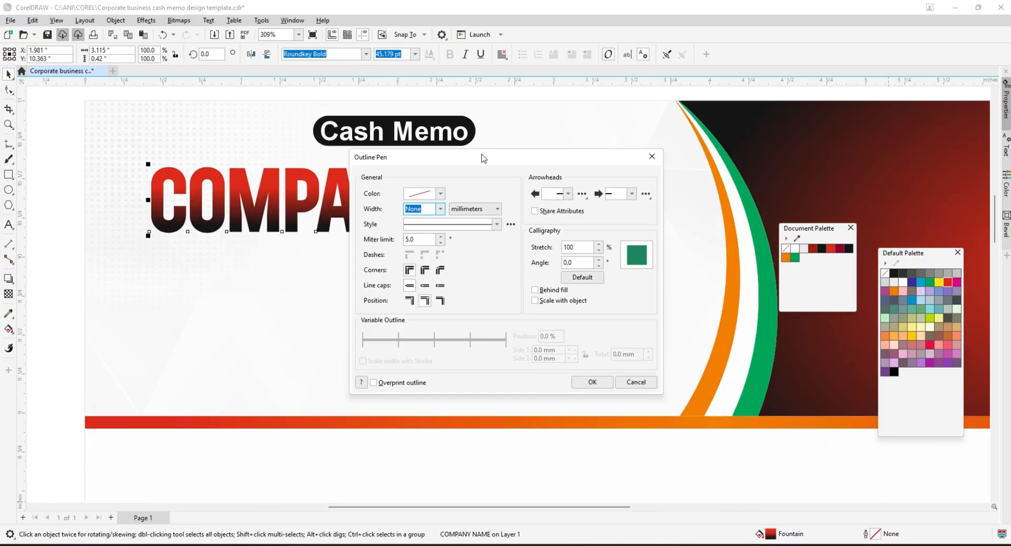
pyautogui.moveTo(483, 158); pyautogui.dragTo(661, 106)
pyautogui.click(618, 142)
pyautogui.click(591, 187)
pyautogui.click(653, 132)
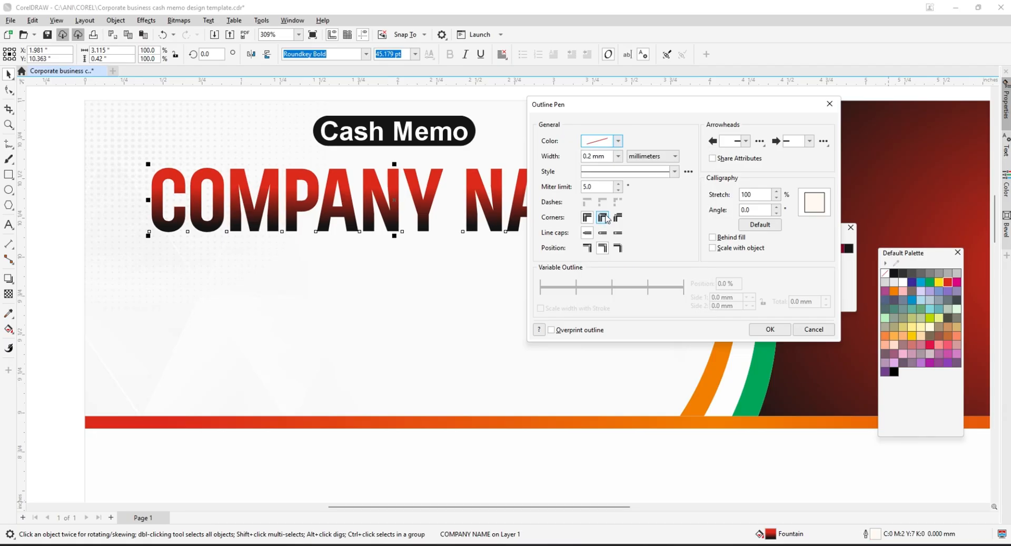
pyautogui.click(715, 238)
pyautogui.click(618, 157)
pyautogui.click(599, 246)
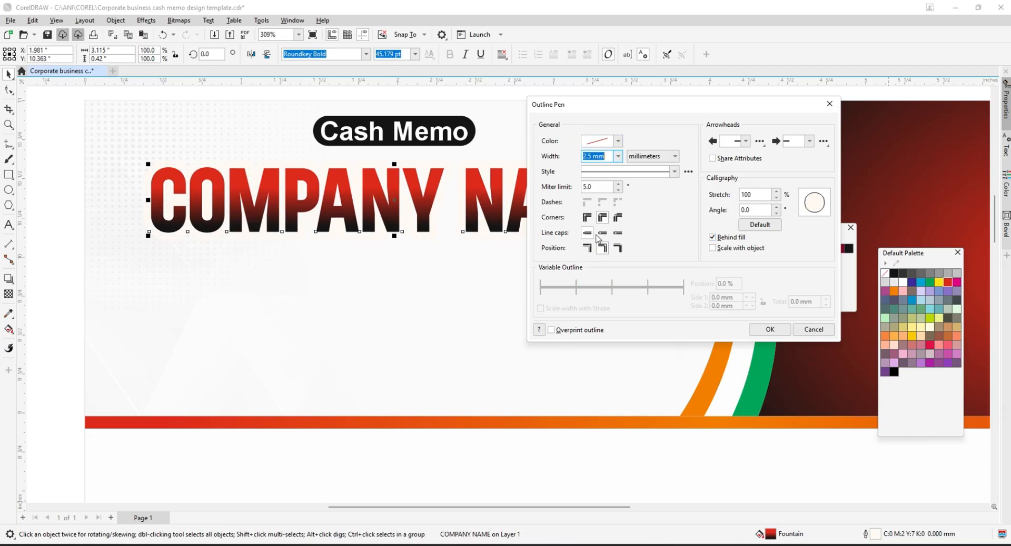
# Change the outline colour of the COMPANY NAME text, reduce its outline width to 1 mm and apply the settings
pyautogui.click(618, 141)
pyautogui.click(657, 187)
pyautogui.click(667, 119)
pyautogui.click(618, 157)
pyautogui.click(600, 246)
pyautogui.click(618, 157)
pyautogui.click(611, 237)
pyautogui.click(766, 330)
# Make the COMPANY NAME outline white and enlarge the text to about 3.31 by 0.446 inches
pyautogui.rightClick(903, 284)
pyautogui.scroll(3, 444, 207)
pyautogui.scroll(-3, 444, 207)
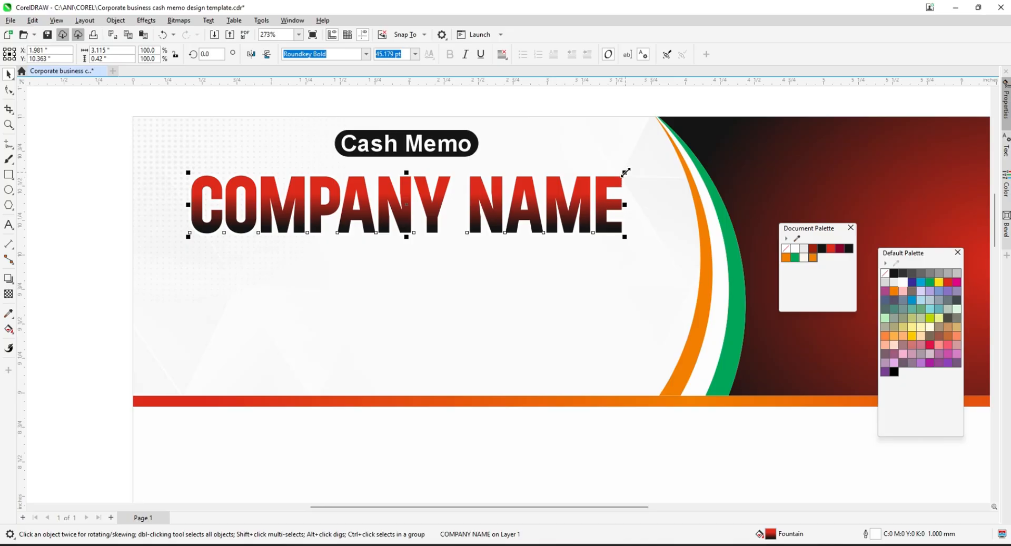
pyautogui.scroll(-2, 625, 168)
pyautogui.moveTo(204, 113); pyautogui.dragTo(610, 245)
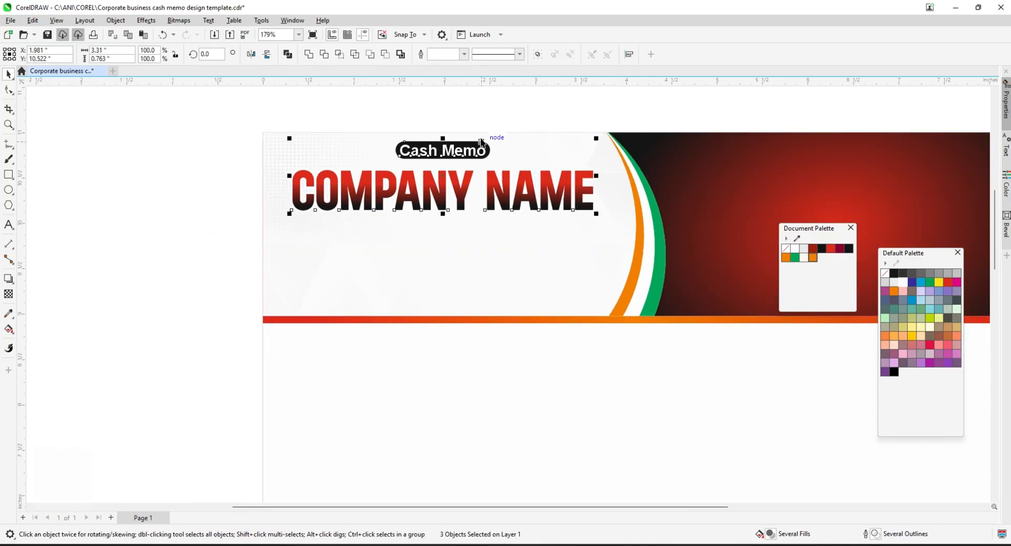
# Create a slightly offset COMPANY NAME copy with an 80% black outline and bring the white-outlined original to the front
pyautogui.click(443, 194)
pyautogui.scroll(4, 444, 193)
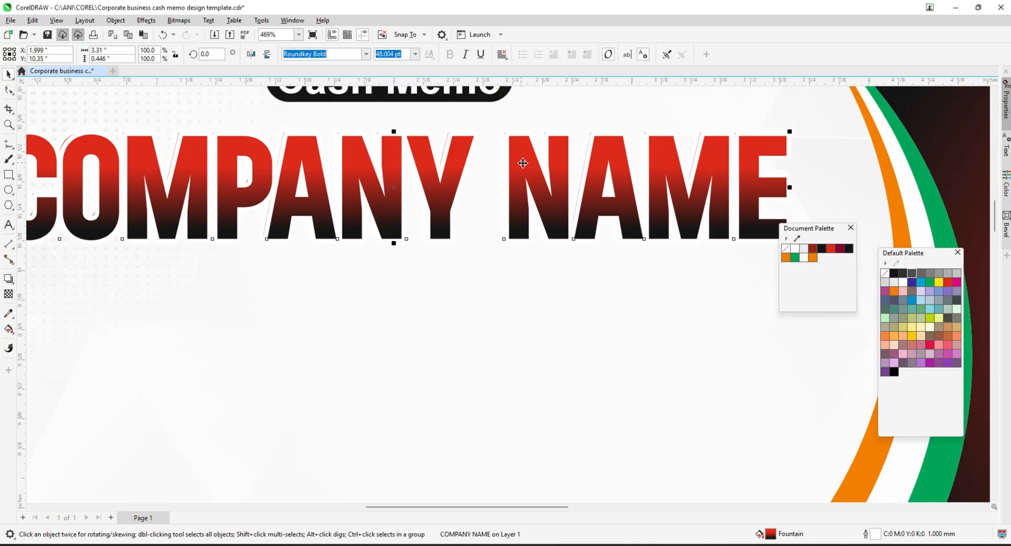
pyautogui.rightClick(910, 273)
pyautogui.moveTo(654, 181)
pyautogui.mouseDown()
pyautogui.moveTo(623, 172)
pyautogui.moveTo(657, 191)
pyautogui.mouseUp()
pyautogui.hotkey('shift', 'pageup')
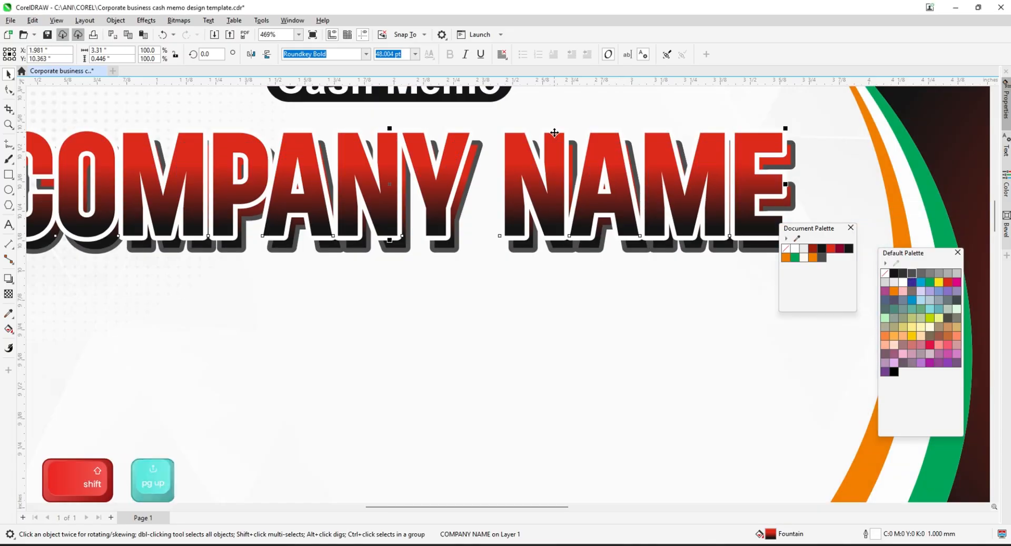
# Blend the white-outlined COMPANY NAME text with its dark grey copy to form a smooth raised shadow
pyautogui.scroll(-2, 548, 145)
pyautogui.click(9, 259)
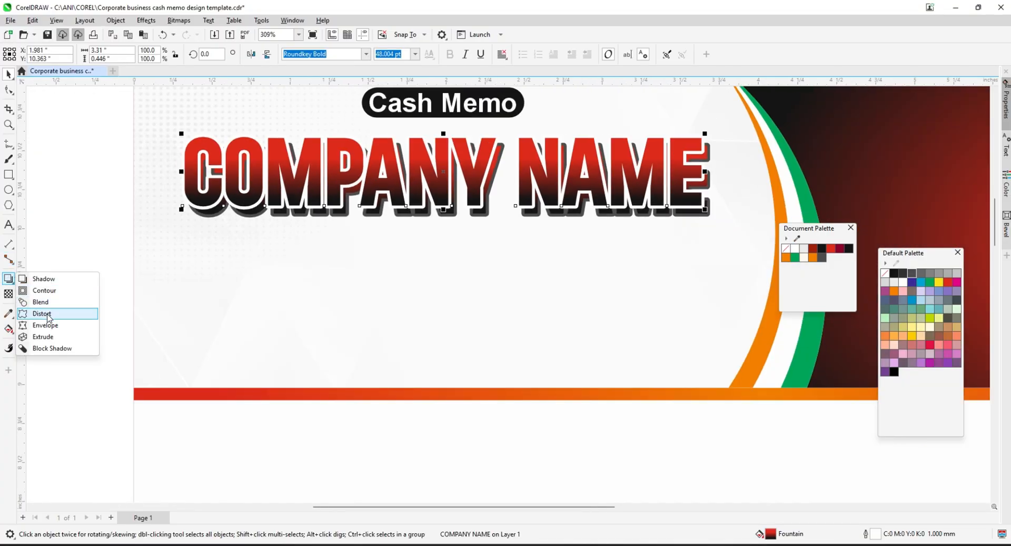
pyautogui.click(37, 300)
pyautogui.scroll(3, 513, 224)
pyautogui.click(10, 282)
pyautogui.click(36, 300)
pyautogui.moveTo(439, 209); pyautogui.dragTo(440, 207)
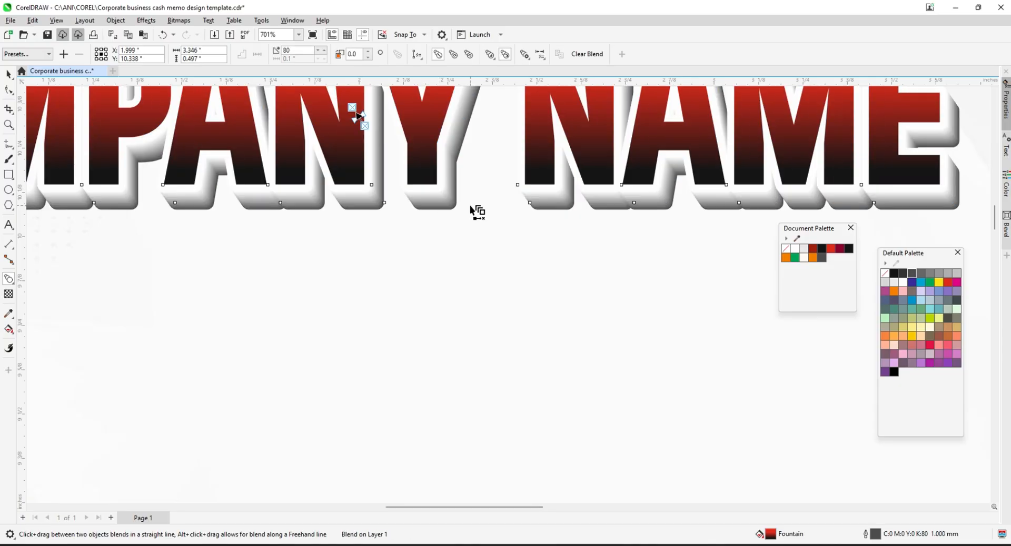
pyautogui.scroll(-3, 477, 189)
pyautogui.press('space')
# Move the SLOGAN HERE text below COMPANY NAME and centre it under the title
pyautogui.scroll(-3, 324, 252)
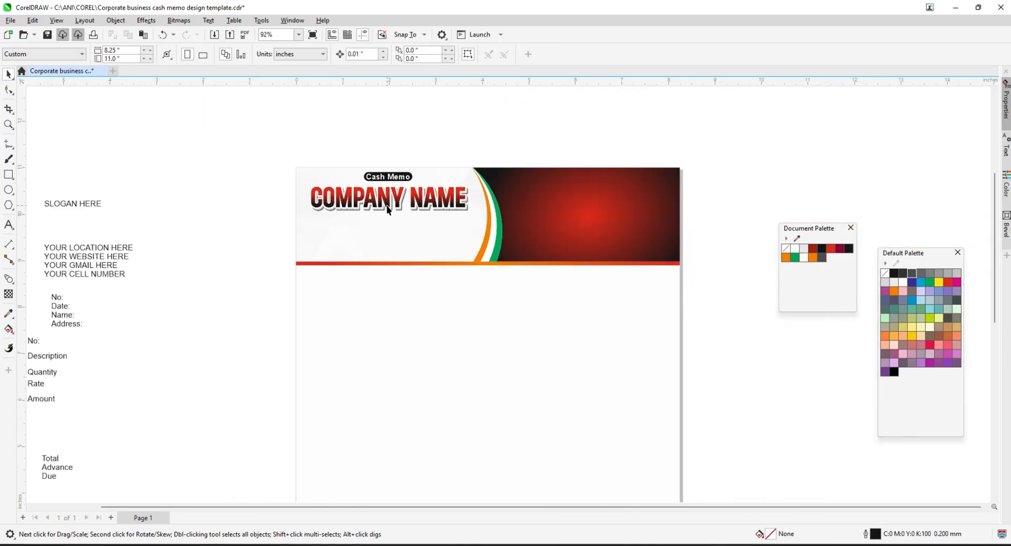
pyautogui.scroll(-1, 326, 198)
pyautogui.scroll(1, 255, 182)
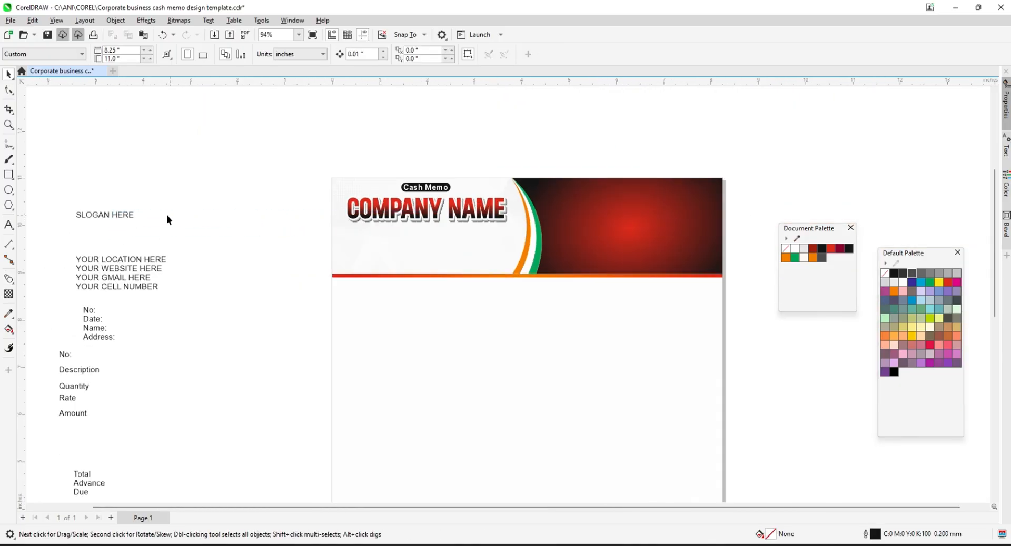
pyautogui.moveTo(113, 214); pyautogui.dragTo(443, 233)
pyautogui.scroll(2, 440, 229)
pyautogui.keyDown('shift'); pyautogui.click(436, 196); pyautogui.keyUp('shift')
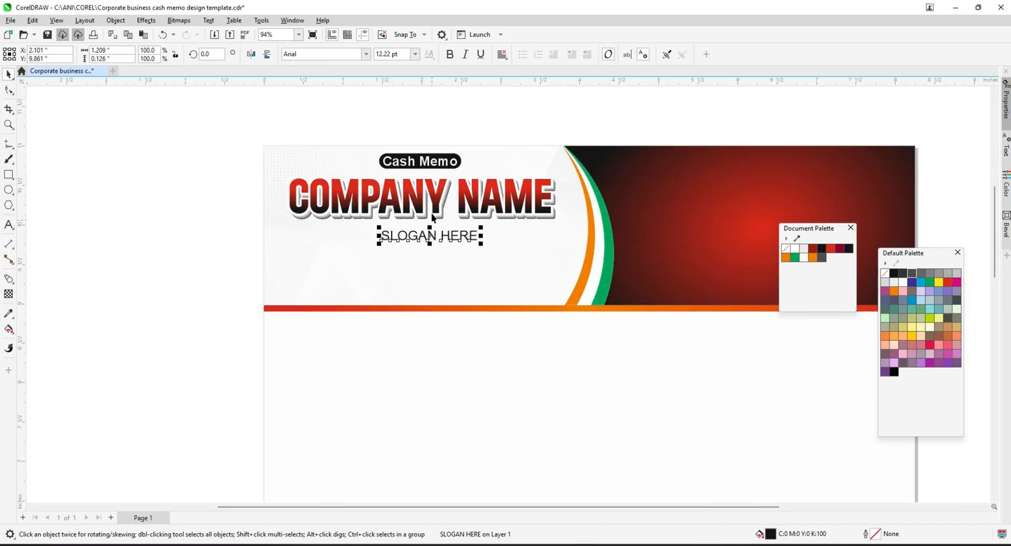
pyautogui.press('c')
# Group the Cash Memo label, company name and slogan, lower the group and enlarge it to about 3.594 by 1.187 inches
pyautogui.moveTo(199, 120); pyautogui.dragTo(563, 245)
pyautogui.hotkey('ctrl', 'g')
pyautogui.moveTo(453, 196); pyautogui.dragTo(452, 220)
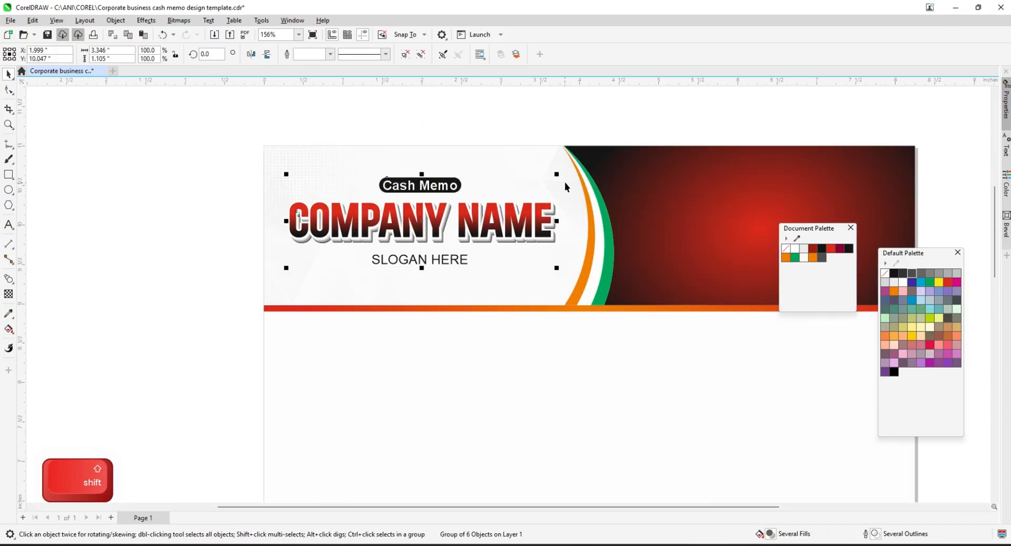
pyautogui.moveTo(558, 175); pyautogui.dragTo(568, 171)
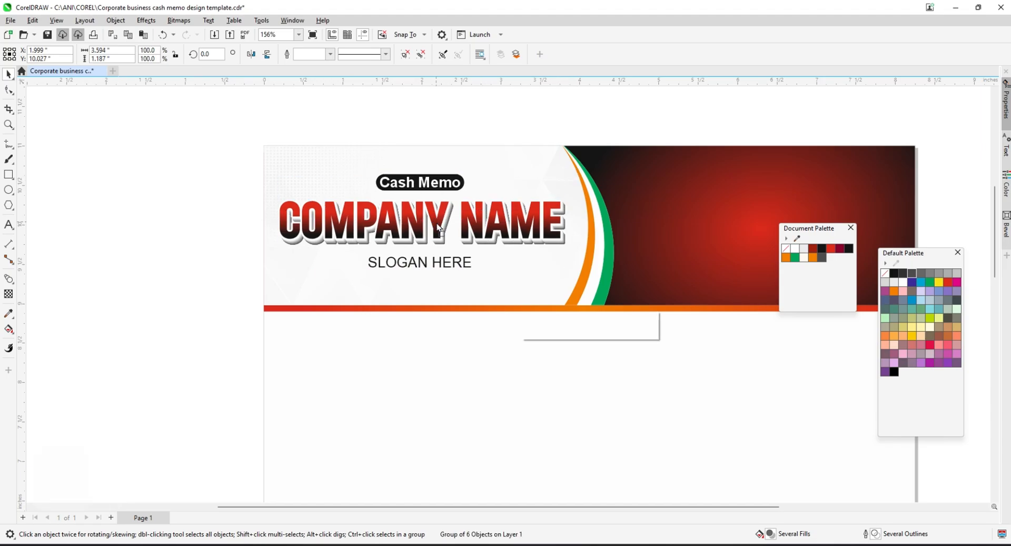
# Ungroup the header text, enlarge the Cash Memo label to about 1.348 by 0.25 inches above the company name, and save the document
pyautogui.scroll(-2, 436, 223)
pyautogui.rightClick(409, 221)
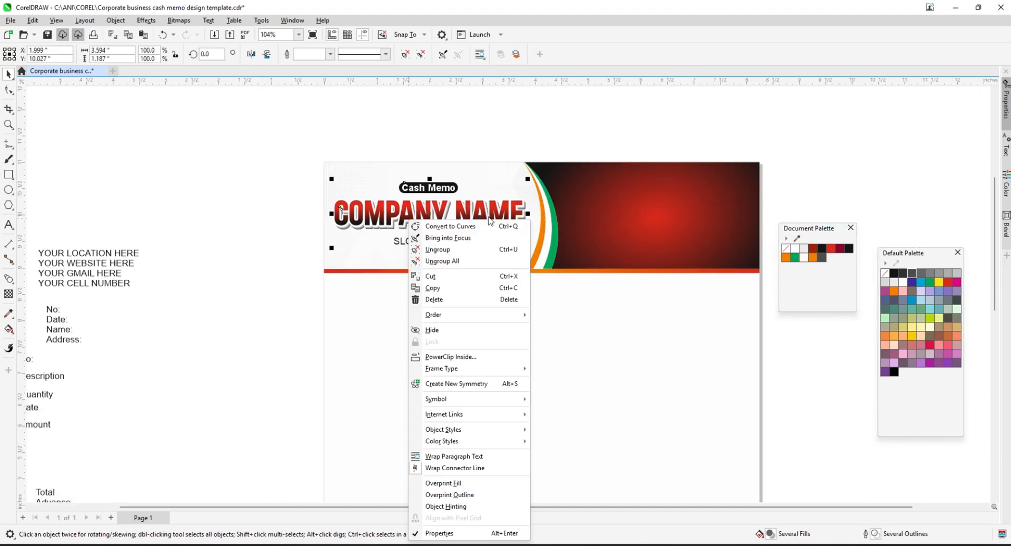
pyautogui.click(516, 251)
pyautogui.moveTo(365, 129); pyautogui.dragTo(472, 213)
pyautogui.scroll(2, 450, 183)
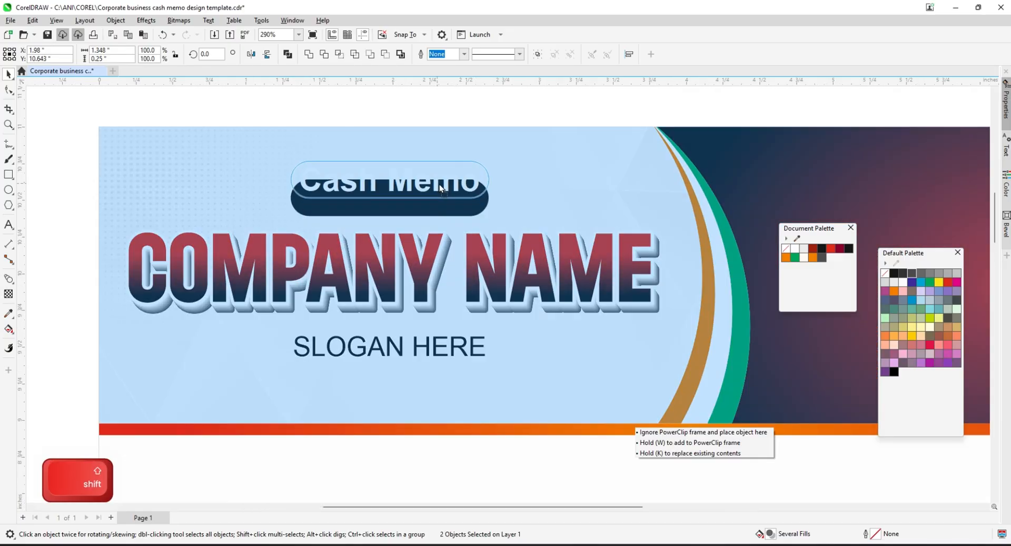
pyautogui.scroll(-2, 439, 185)
pyautogui.click(425, 119)
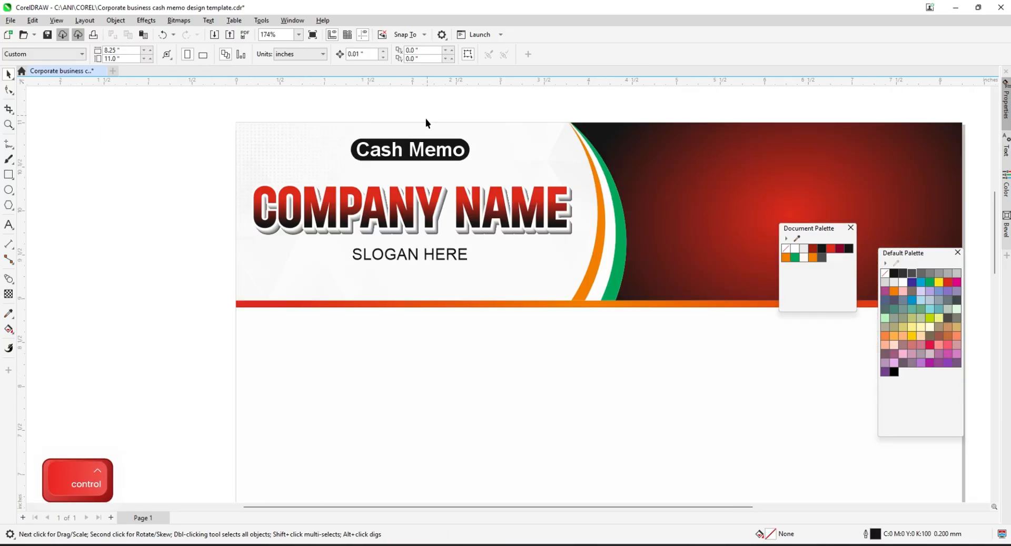
pyautogui.hotkey('ctrl', 's')
# Move the four-line contact text block onto the red header area and colour it white
pyautogui.scroll(-2, 419, 156)
pyautogui.scroll(1, 221, 192)
pyautogui.moveTo(201, 171); pyautogui.dragTo(613, 172)
pyautogui.scroll(1, 613, 172)
pyautogui.scroll(2, 613, 174)
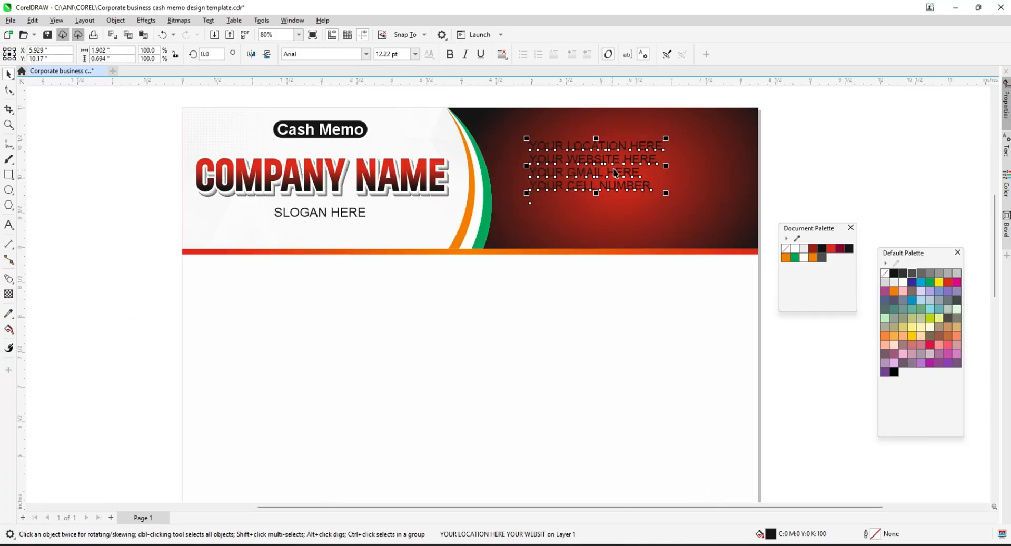
pyautogui.click(903, 283)
# Increase the line spacing of the contact text so its four lines spread over the header height
pyautogui.scroll(1, 541, 194)
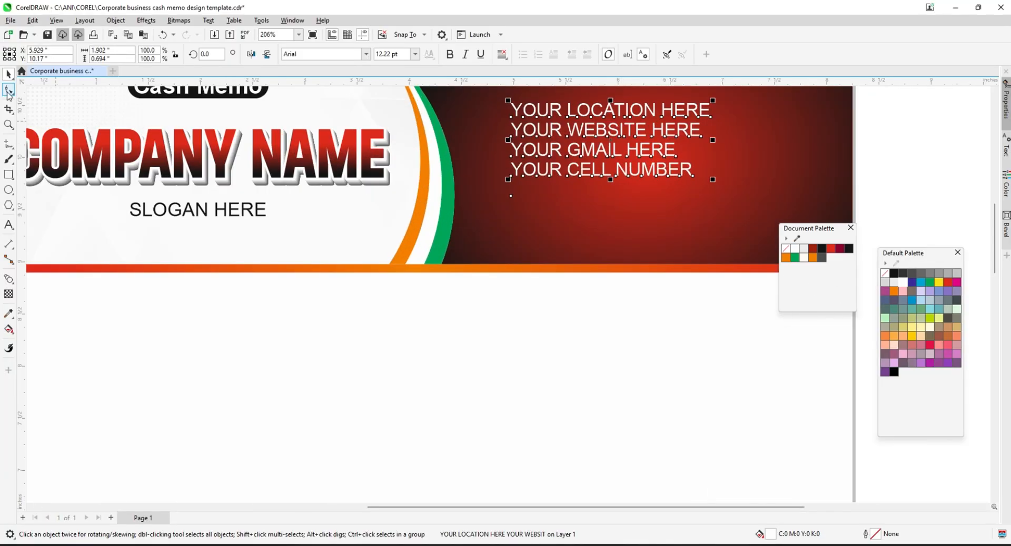
pyautogui.moveTo(508, 181); pyautogui.dragTo(506, 218)
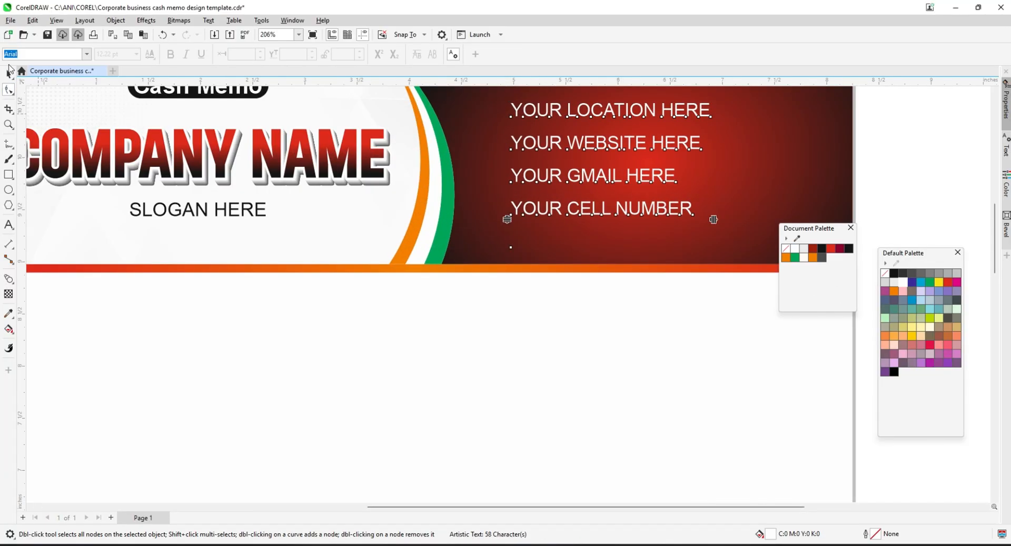
pyautogui.click(9, 72)
pyautogui.scroll(-1, 423, 266)
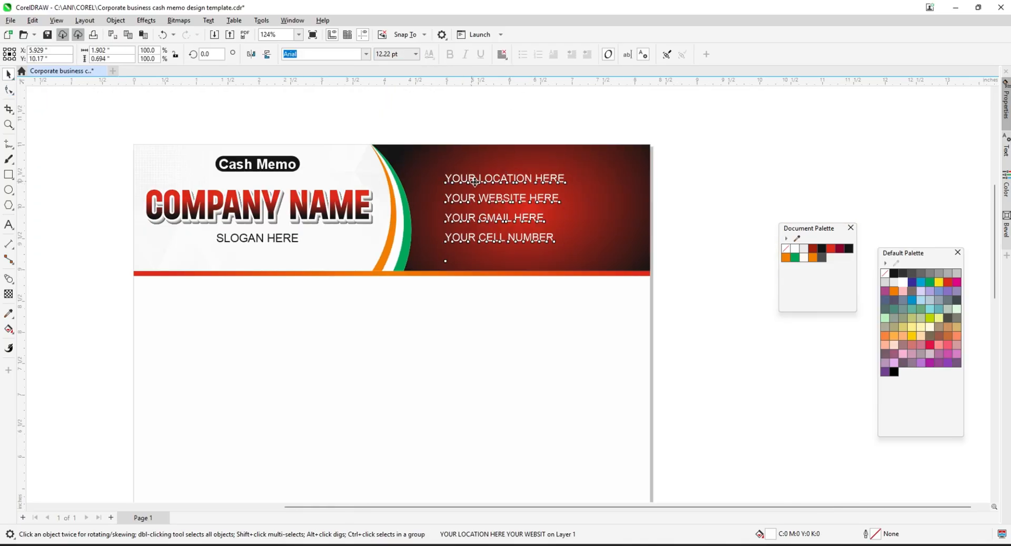
# Make the contact text bold, enlarge it and position it evenly within the red header area
pyautogui.moveTo(470, 182); pyautogui.dragTo(476, 182)
pyautogui.moveTo(575, 259); pyautogui.dragTo(596, 271)
pyautogui.moveTo(488, 204); pyautogui.dragTo(507, 205)
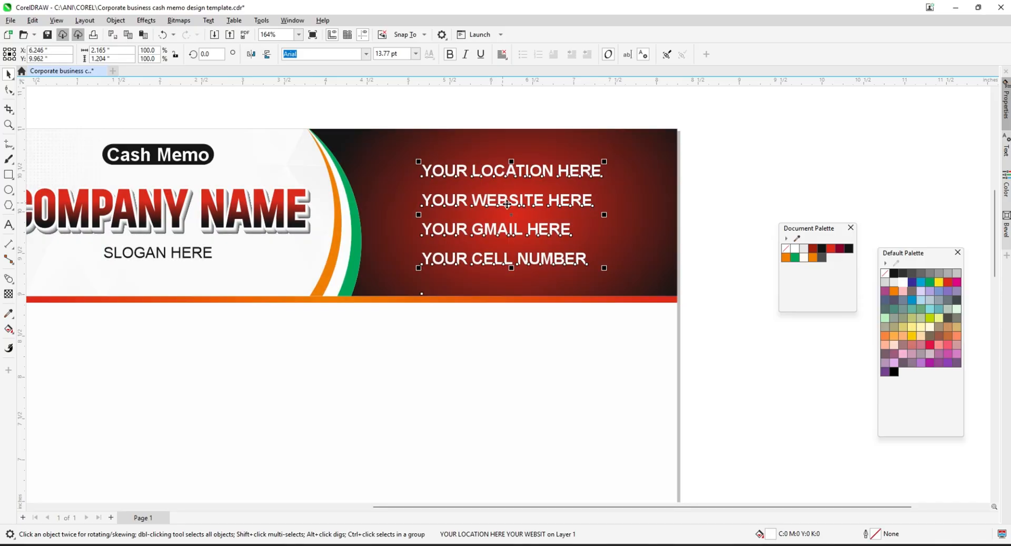
pyautogui.moveTo(605, 161); pyautogui.dragTo(628, 148)
pyautogui.moveTo(543, 159); pyautogui.dragTo(542, 163)
pyautogui.click(744, 162)
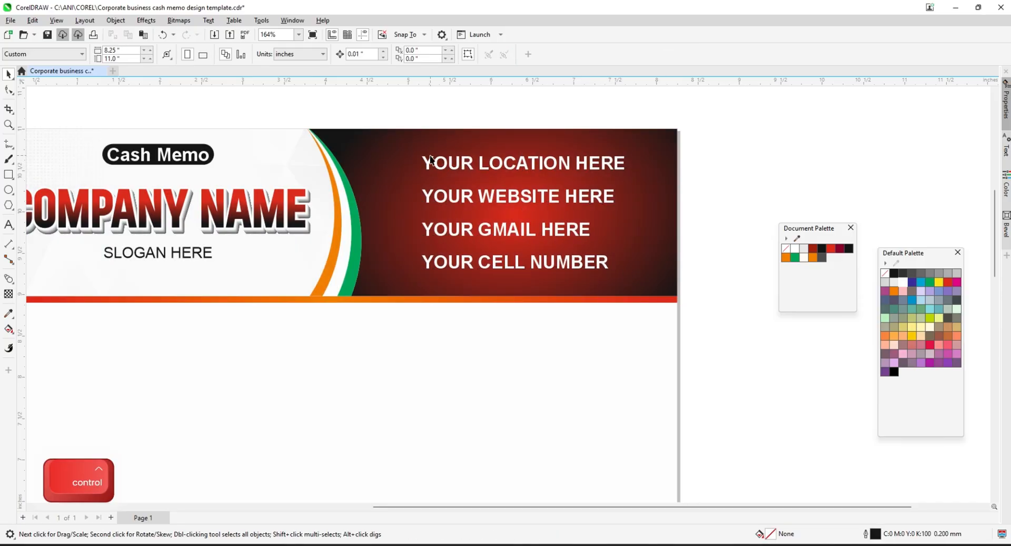
# Draw a right-pointing arrow shape about 0.117 by 0.117 inches in front of the YOUR LOCATION HERE line
pyautogui.click(12, 209)
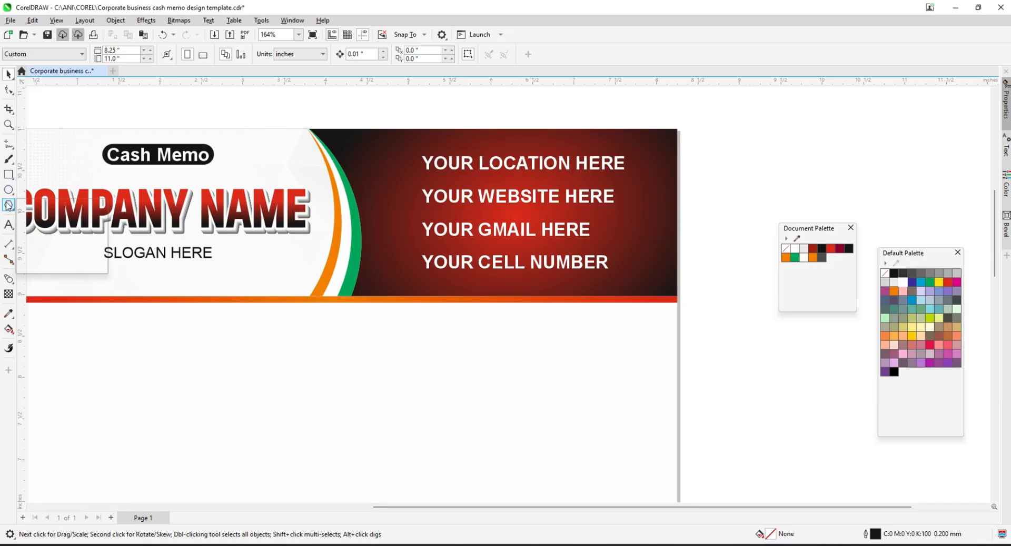
pyautogui.click(43, 236)
pyautogui.click(306, 54)
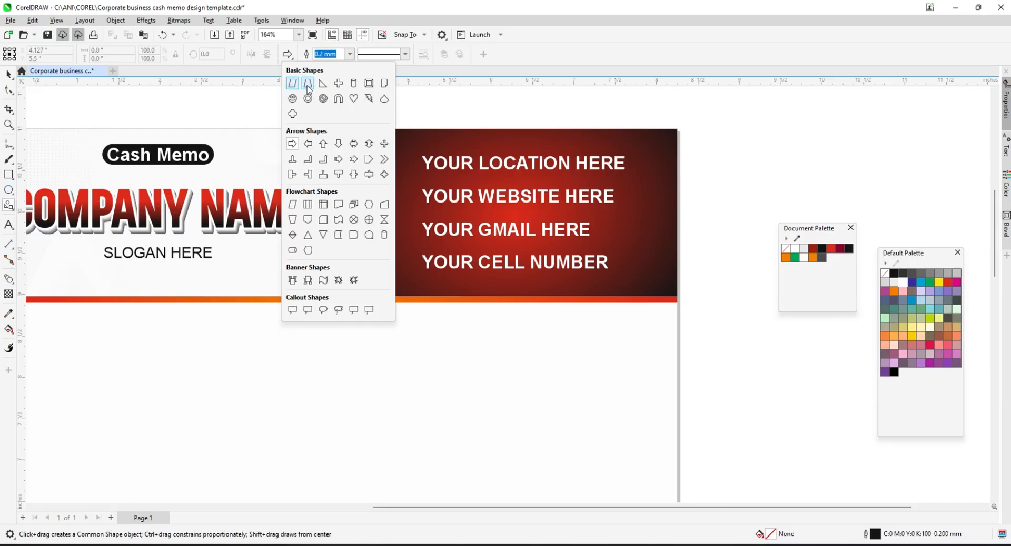
pyautogui.click(297, 149)
pyautogui.scroll(5, 406, 162)
pyautogui.moveTo(420, 164); pyautogui.dragTo(451, 198)
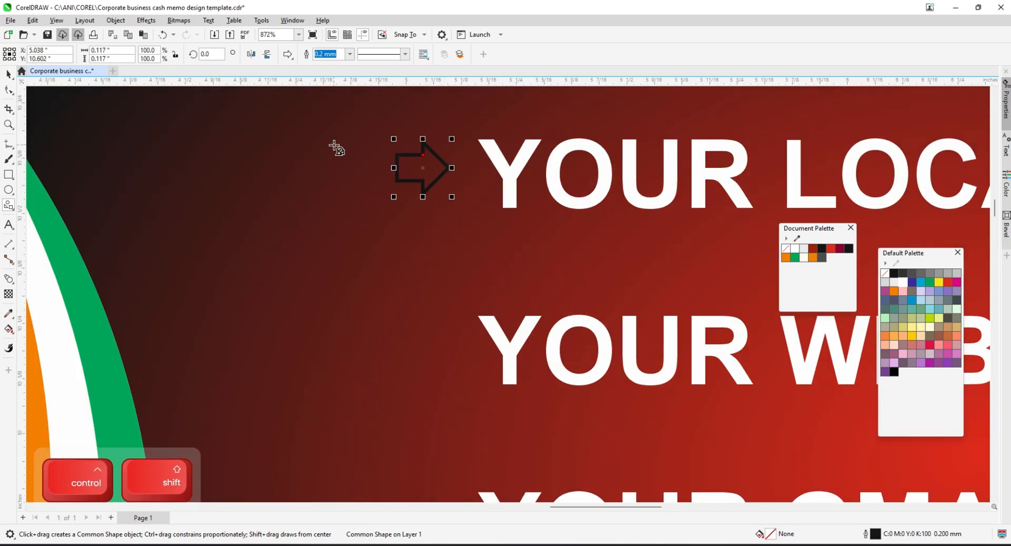
# Fill the arrow shape with orange and remove its outline
pyautogui.click(9, 76)
pyautogui.click(813, 257)
pyautogui.rightClick(786, 249)
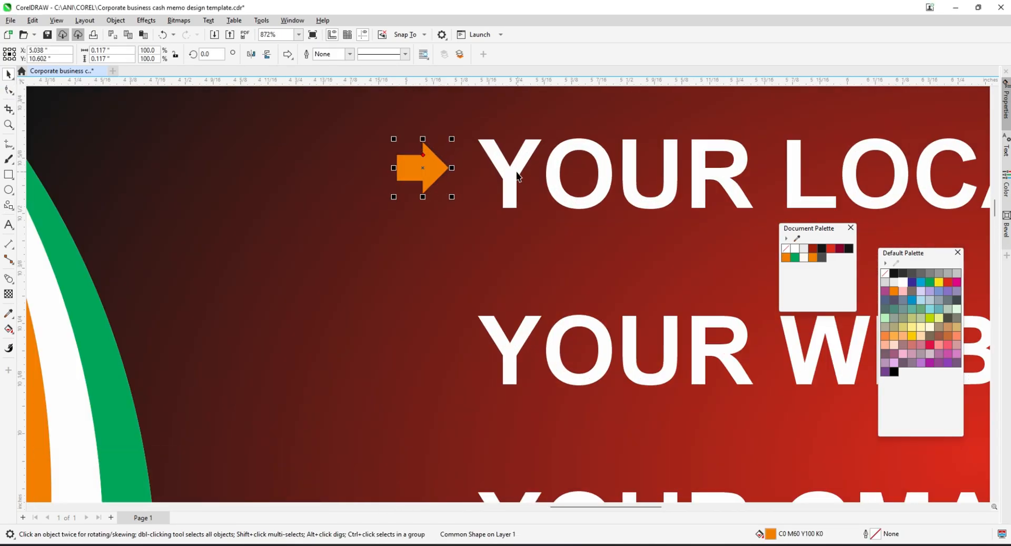
# Align the orange arrow with the YOUR LOCATION HERE line, copy it in front of the other contact lines, and save the document
pyautogui.click(515, 172)
pyautogui.hotkey('ctrl', 'k')
pyautogui.click(424, 124)
pyautogui.click(428, 164)
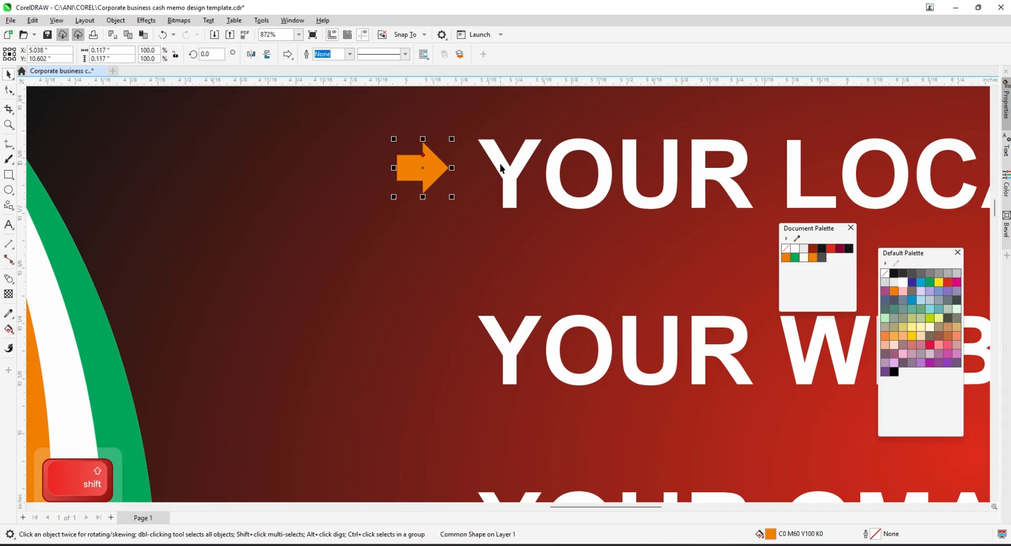
pyautogui.moveTo(444, 160); pyautogui.dragTo(443, 342)
pyautogui.rightClick(444, 343)
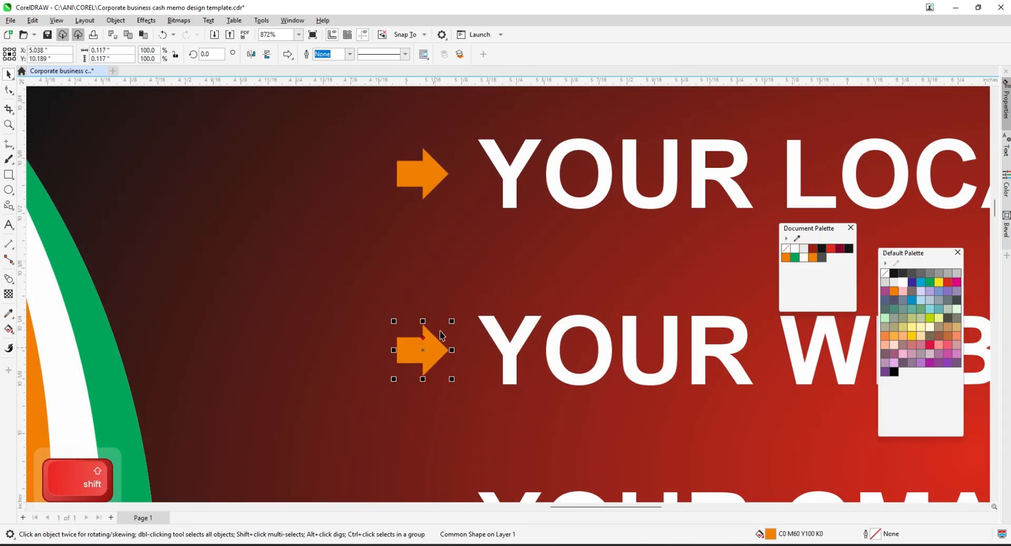
pyautogui.press('F4')
pyautogui.click(465, 166)
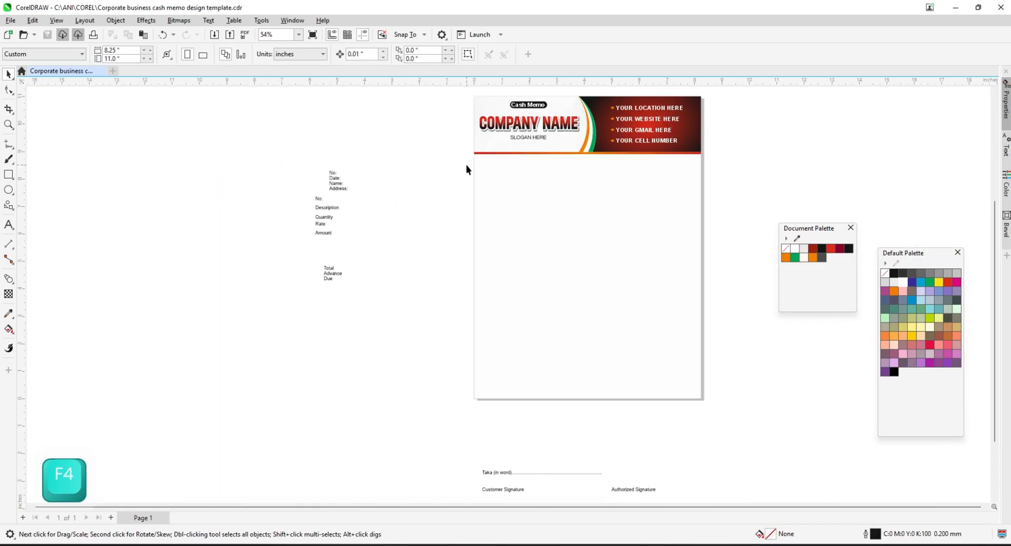
pyautogui.hotkey('ctrl', 's')
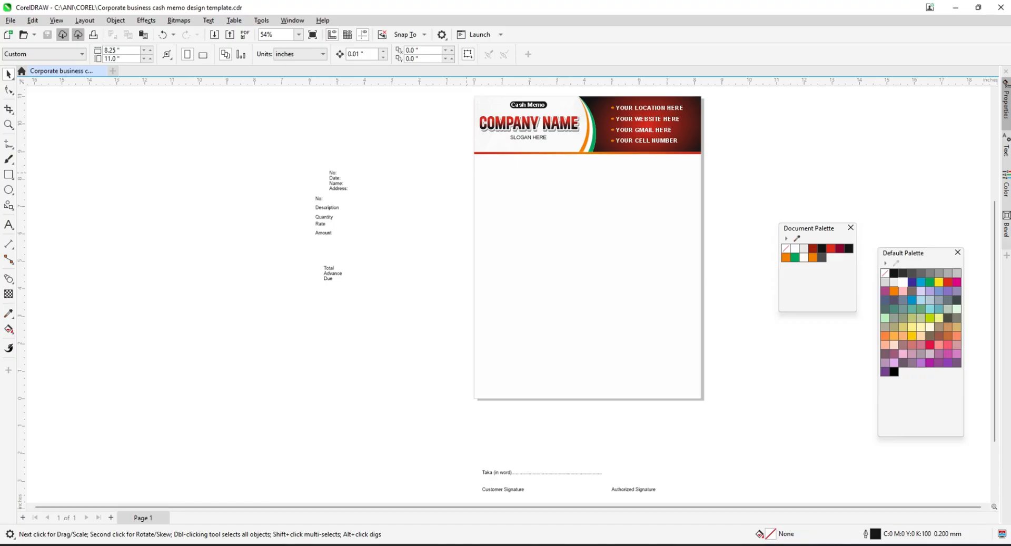
# Paste the red-orange gradient rectangle, align it to the page's bottom edge and reduce it to a strip about 0.12 inches high
pyautogui.click(8, 175)
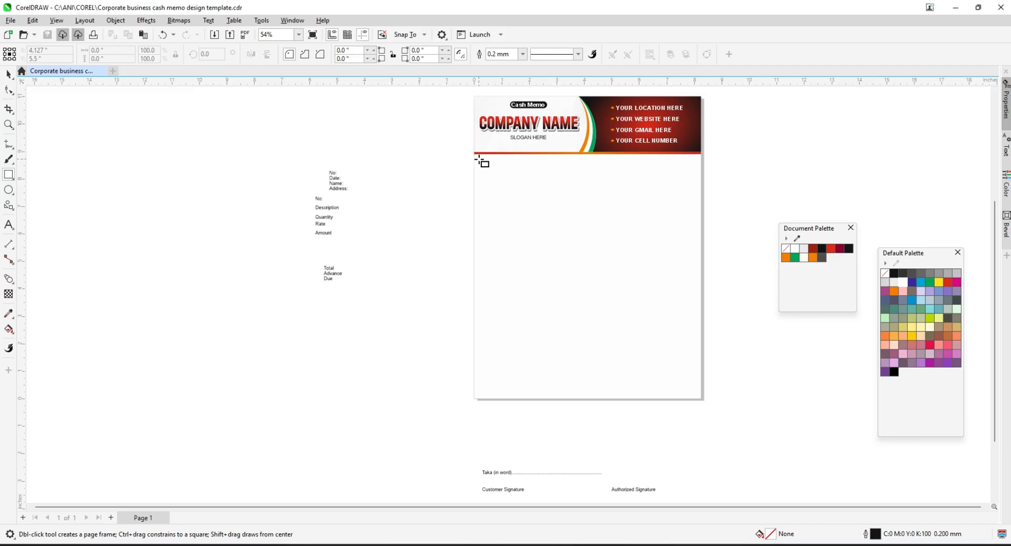
pyautogui.press('space')
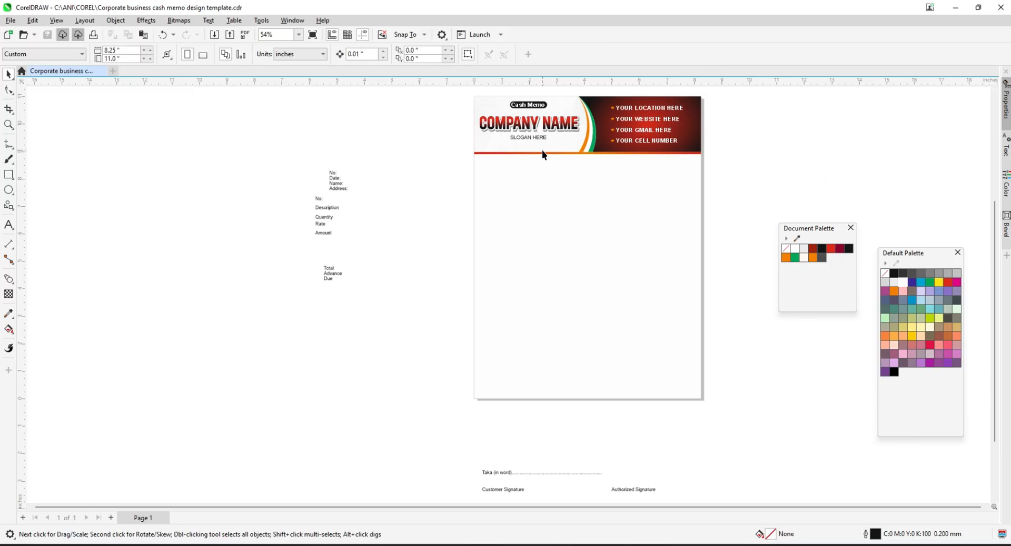
pyautogui.hotkey('ctrl', 'v')
pyautogui.press('b')
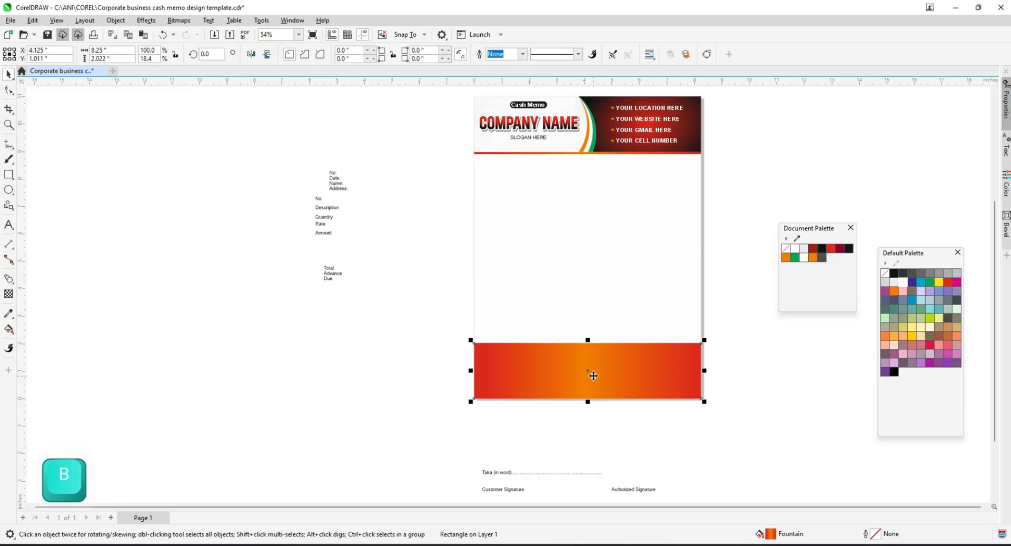
pyautogui.scroll(1, 593, 380)
pyautogui.moveTo(584, 333); pyautogui.dragTo(591, 389)
pyautogui.click(586, 412)
pyautogui.scroll(2, 586, 409)
# Copy the gradient strip directly above itself and shorten the copy from its left end
pyautogui.click(584, 404)
pyautogui.scroll(2, 585, 404)
pyautogui.hotkey('ctrl', 'z')
pyautogui.scroll(-2, 452, 382)
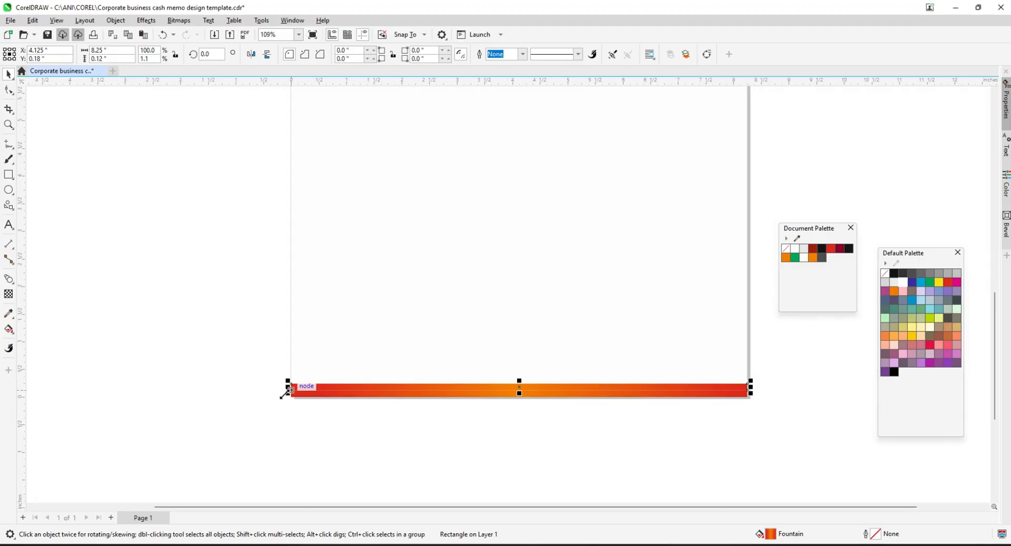
pyautogui.moveTo(286, 388); pyautogui.dragTo(395, 393)
pyautogui.scroll(3, 502, 387)
pyautogui.scroll(-1, 500, 384)
# Convert the shortened strip to curves and slant its left end, making the shape about 5.26 inches wide
pyautogui.click(9, 90)
pyautogui.hotkey('ctrl', 'q')
pyautogui.scroll(2, 483, 393)
pyautogui.press('space')
pyautogui.scroll(-3, 438, 368)
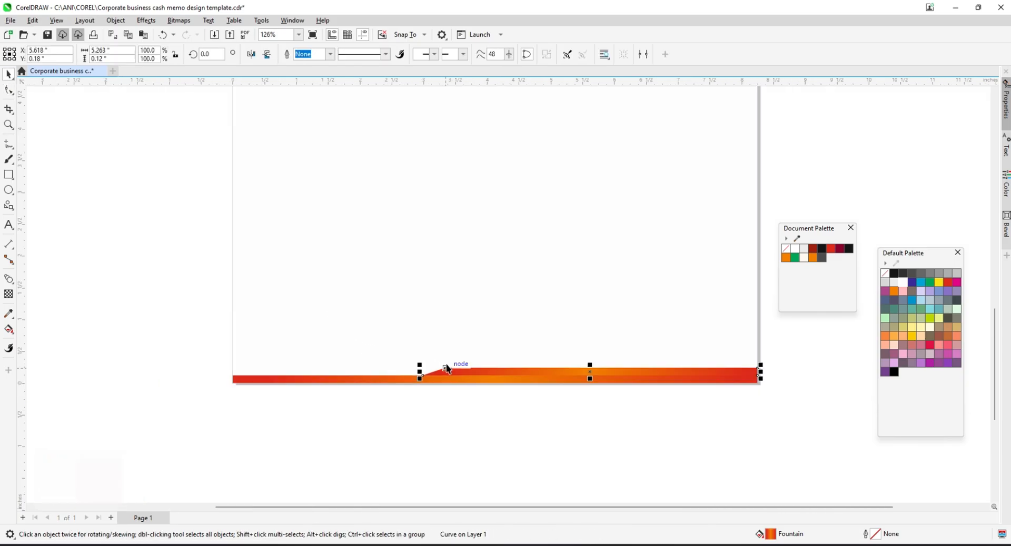
# Fill the slanted strip above the bottom bar with 20% black grey
pyautogui.click(885, 283)
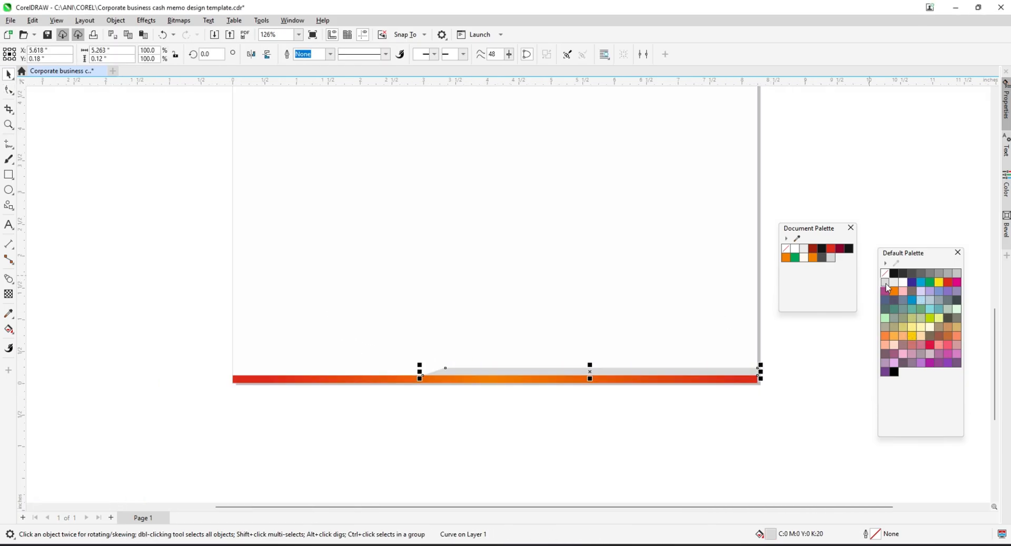
pyautogui.scroll(-1, 608, 392)
pyautogui.click(528, 433)
# Copy the grey slanted strip beneath the header's gradient line, flipped and flush with the page's left edge, and save the document
pyautogui.scroll(-3, 379, 363)
pyautogui.scroll(1, 410, 127)
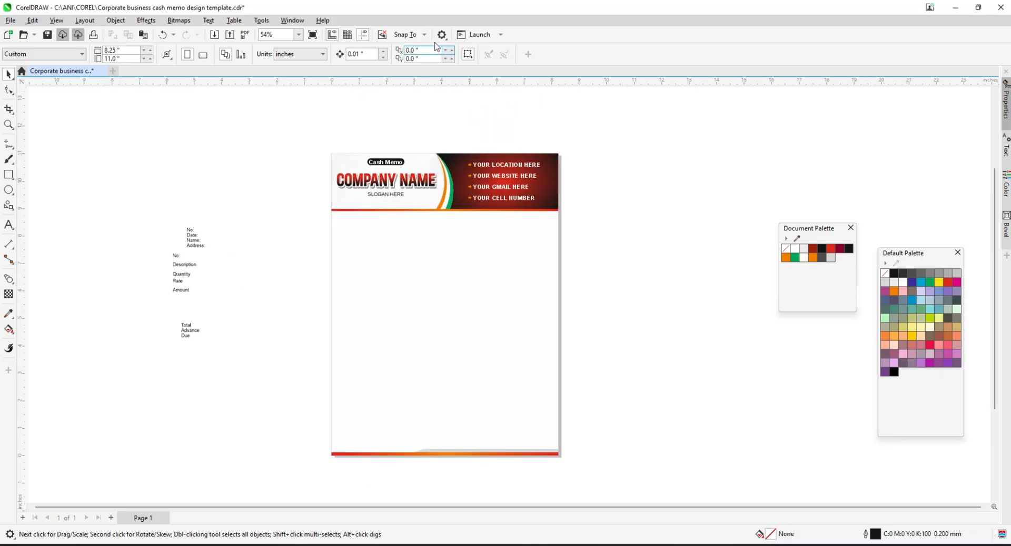
pyautogui.moveTo(490, 451); pyautogui.dragTo(390, 237)
pyautogui.rightClick(390, 238)
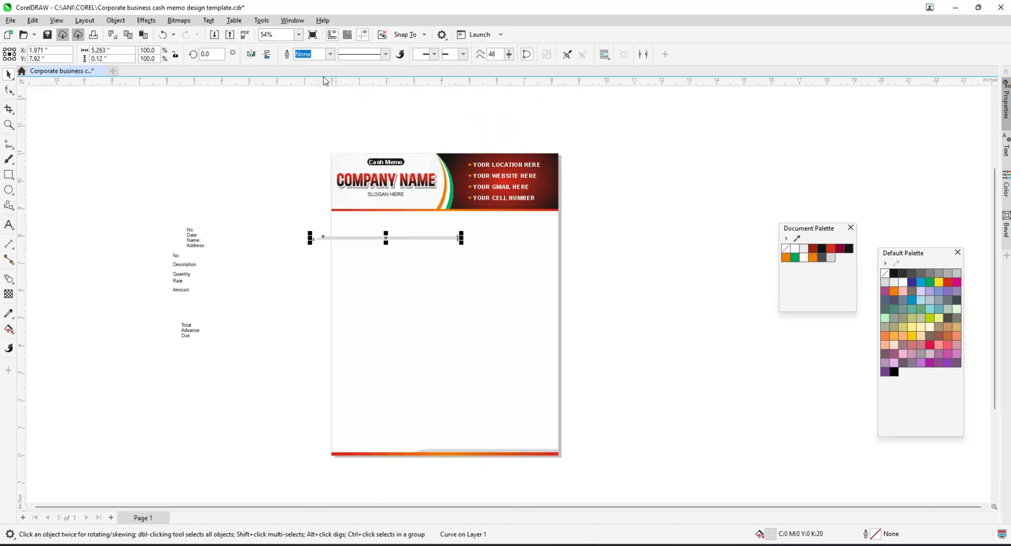
pyautogui.scroll(4, 346, 234)
pyautogui.moveTo(287, 241); pyautogui.dragTo(304, 103)
pyautogui.keyDown('shift'); pyautogui.click(346, 161); pyautogui.keyUp('shift')
pyautogui.press('l')
pyautogui.click(299, 188)
pyautogui.scroll(1, 298, 188)
pyautogui.scroll(3, 313, 215)
pyautogui.click(316, 219)
pyautogui.click(238, 173)
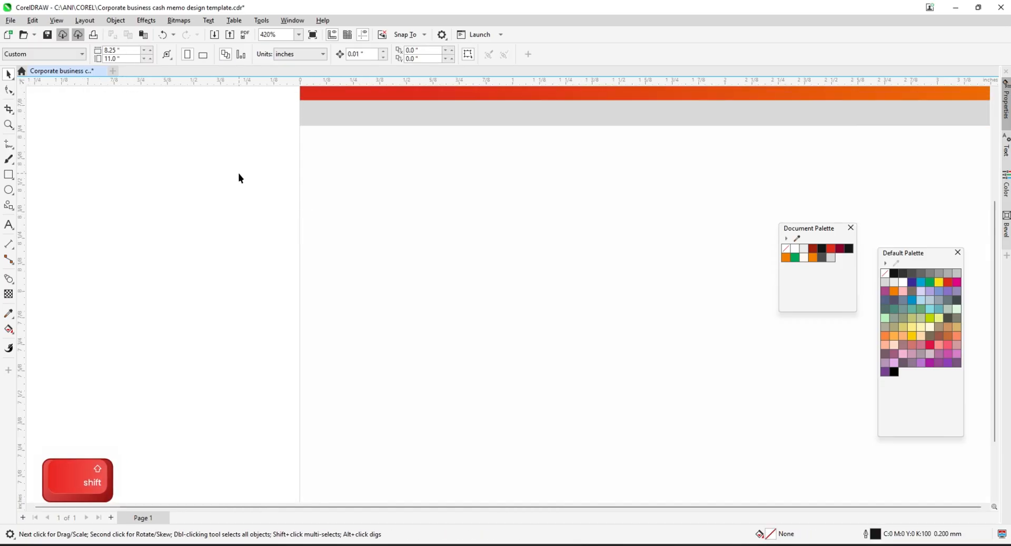
pyautogui.press('F4')
pyautogui.hotkey('ctrl', 's')
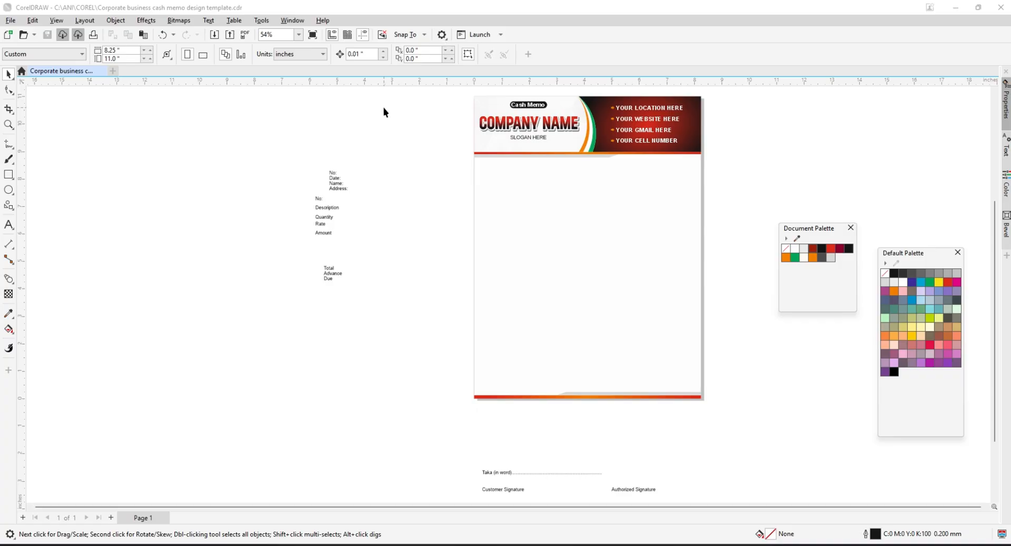
# Move the No, Date, Name and Address text block onto the page below the header and set its size to 14 pt
pyautogui.scroll(-1, 349, 166)
pyautogui.scroll(1, 585, 156)
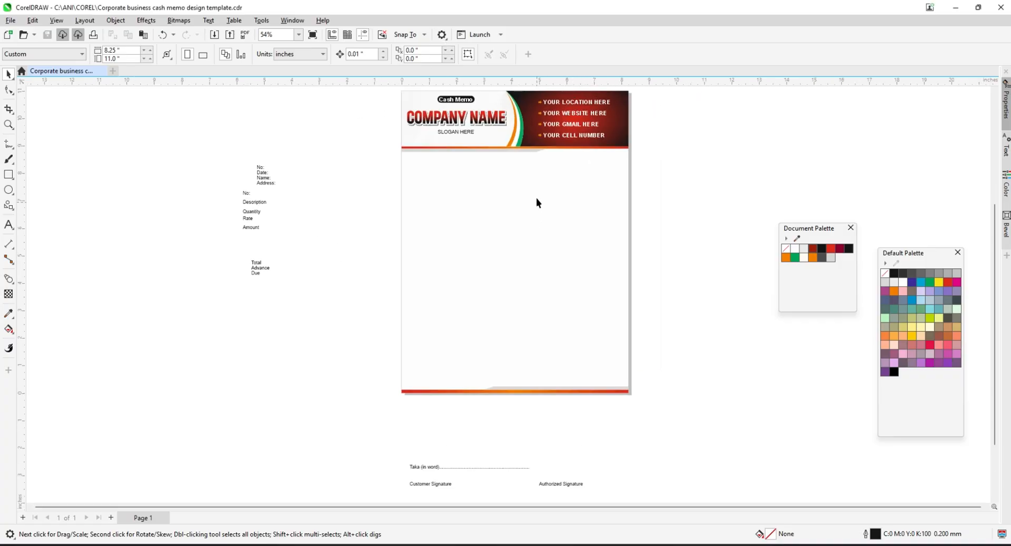
pyautogui.scroll(1, 487, 179)
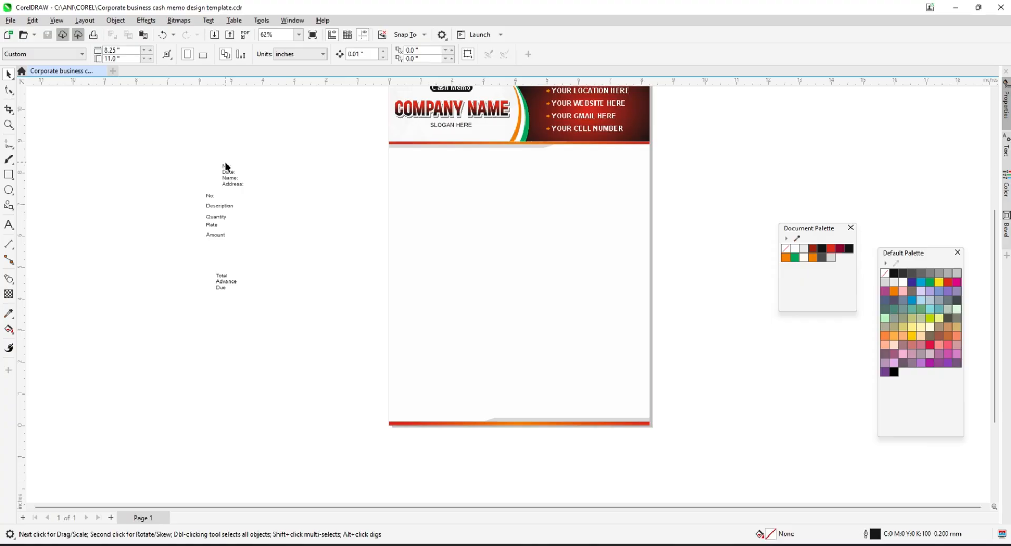
pyautogui.scroll(-1, 226, 166)
pyautogui.moveTo(226, 169); pyautogui.dragTo(392, 169)
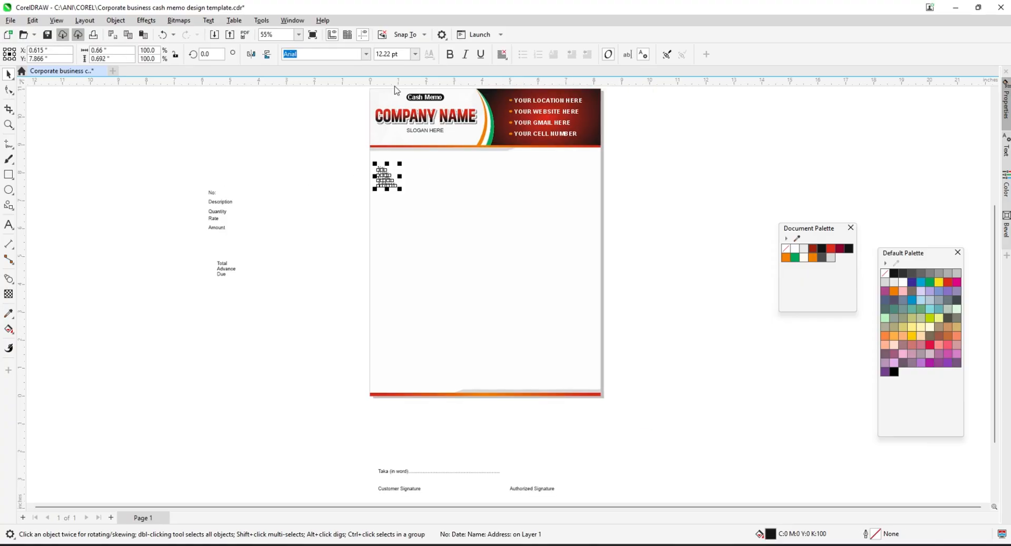
pyautogui.write('14')
pyautogui.press('Return')
pyautogui.scroll(6, 386, 177)
pyautogui.scroll(-4, 386, 177)
# Break the text block into separate lines and move Date: to the right side of the page, level with No:
pyautogui.hotkey('ctrl', 'k')
pyautogui.scroll(4, 399, 177)
pyautogui.moveTo(371, 168); pyautogui.dragTo(673, 158)
pyautogui.keyDown('shift'); pyautogui.click(357, 154); pyautogui.keyUp('shift')
pyautogui.press('b')
pyautogui.click(273, 157)
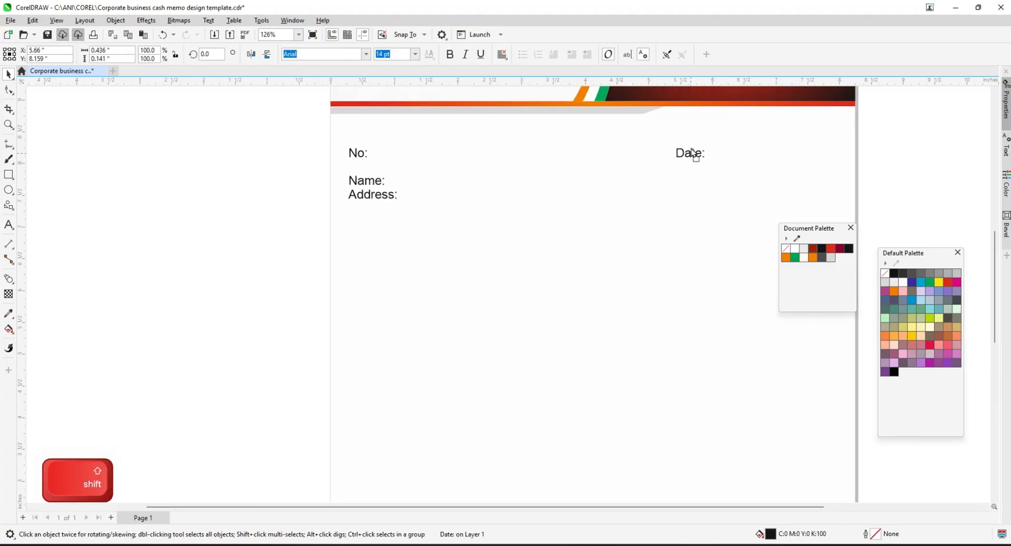
# Lower the Address: line slightly to widen the spacing and make all four labels bold
pyautogui.scroll(1, 368, 198)
pyautogui.moveTo(372, 199); pyautogui.dragTo(371, 207)
pyautogui.scroll(-3, 359, 195)
pyautogui.moveTo(242, 133); pyautogui.dragTo(690, 233)
pyautogui.click(456, 55)
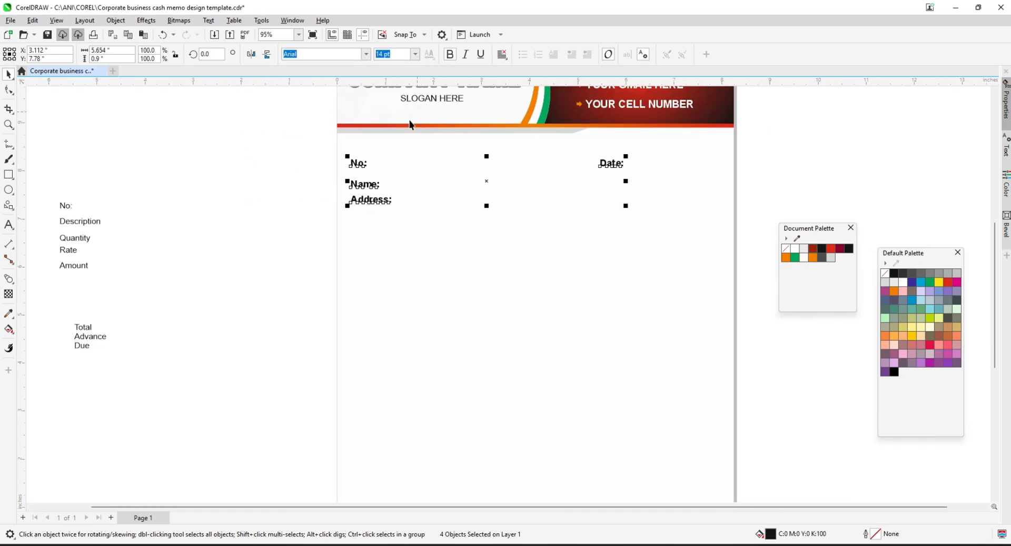
pyautogui.click(238, 188)
pyautogui.scroll(-1, 236, 173)
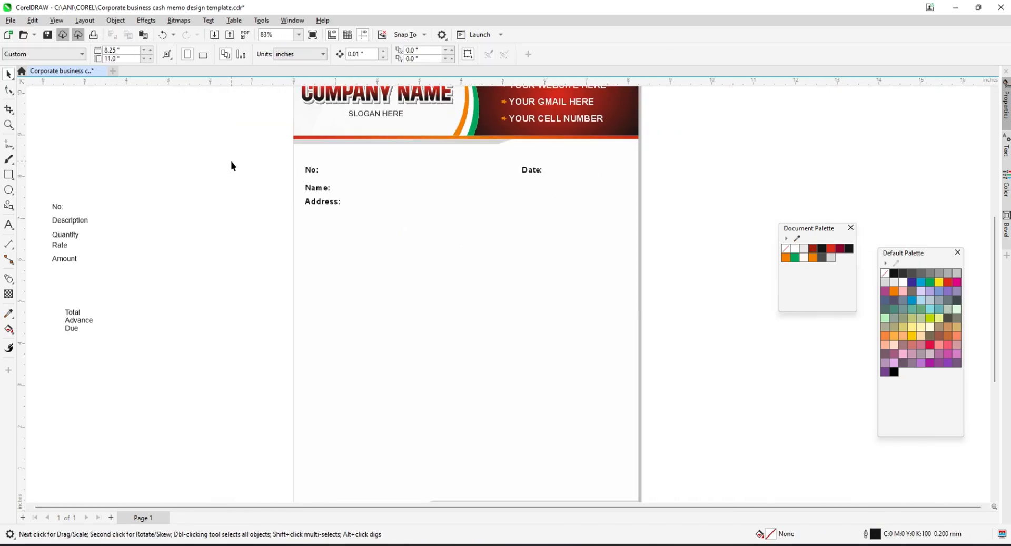
# Group the four labels, position the group slightly left of the page's horizontal centre, and ungroup them
pyautogui.hotkey('ctrl', 'g')
pyautogui.keyDown('shift'); pyautogui.click(559, 258); pyautogui.keyUp('shift')
pyautogui.press('c')
pyautogui.click(679, 212)
pyautogui.moveTo(364, 190); pyautogui.dragTo(341, 188)
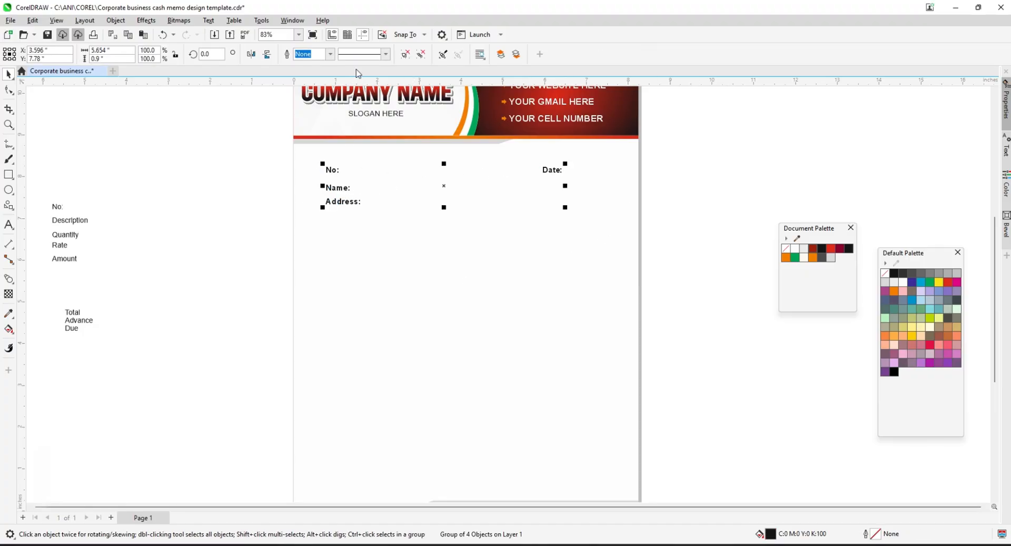
pyautogui.click(422, 55)
pyautogui.click(182, 198)
# Draw a rectangle about 1.92 by 0.28 inches around the Date: label and vertically centre the two on each other
pyautogui.scroll(-2, 401, 195)
pyautogui.scroll(3, 363, 173)
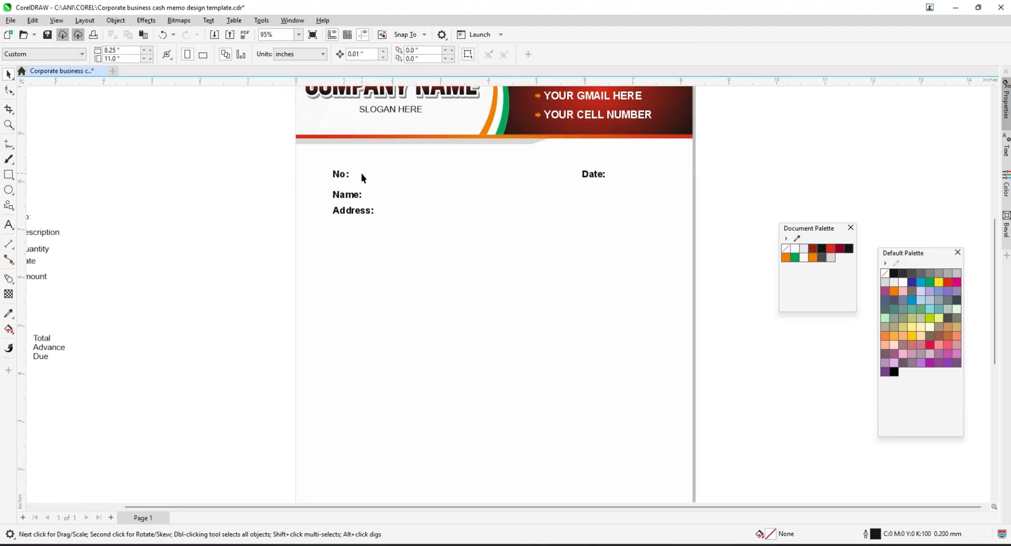
pyautogui.scroll(1, 636, 176)
pyautogui.click(8, 175)
pyautogui.scroll(5, 579, 191)
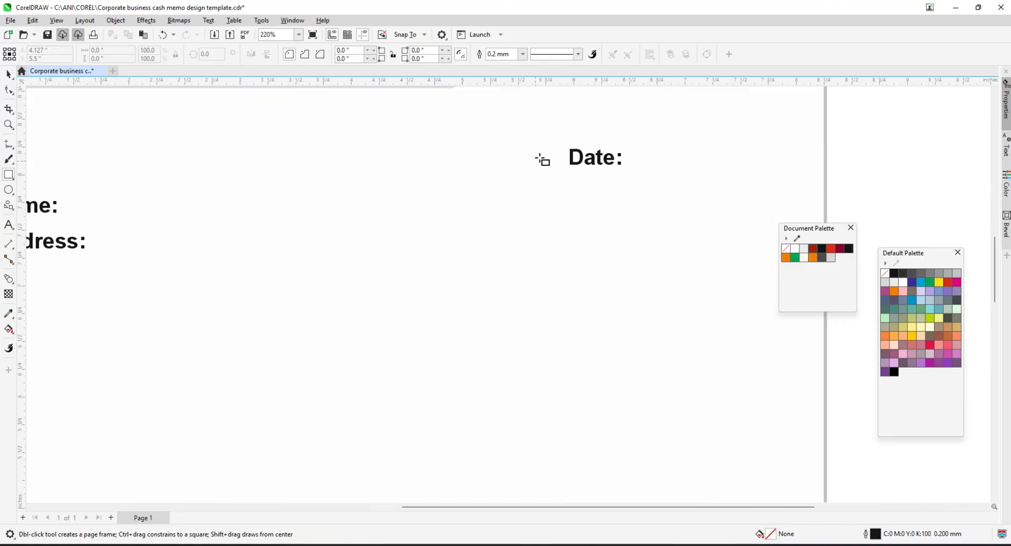
pyautogui.scroll(-4, 541, 158)
pyautogui.scroll(4, 640, 159)
pyautogui.moveTo(485, 145); pyautogui.dragTo(699, 177)
pyautogui.click(9, 74)
pyautogui.moveTo(805, 108); pyautogui.dragTo(426, 200)
pyautogui.press('e')
pyautogui.click(693, 170)
pyautogui.click(689, 143)
pyautogui.scroll(2, 687, 141)
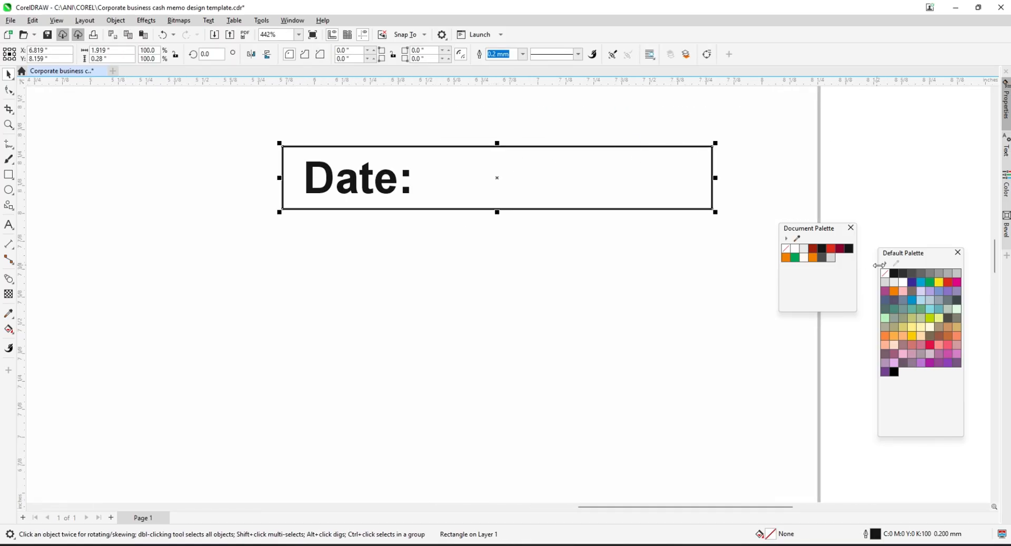
# Make a copy of the date rectangle narrowed to about 0.617 inches over the Date: label and fill it black
pyautogui.scroll(1, 570, 155)
pyautogui.moveTo(758, 183); pyautogui.dragTo(374, 175)
pyautogui.scroll(-4, 497, 203)
pyautogui.click(894, 273)
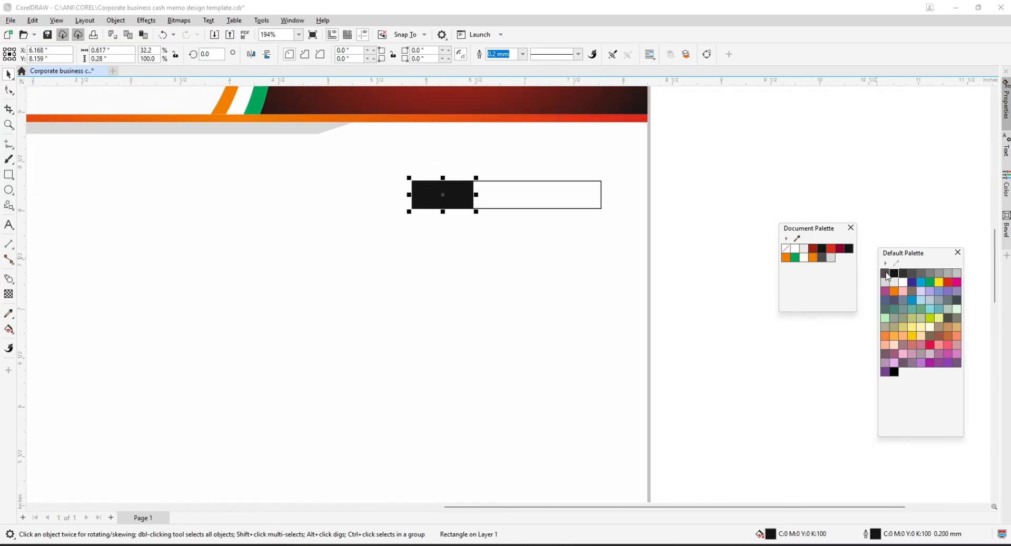
# Remove the black block's outline and stack it behind the label but in front of the date rectangle
pyautogui.scroll(1, 502, 241)
pyautogui.hotkey('shift', 'pagedown')
pyautogui.hotkey('ctrl', 'pageup')
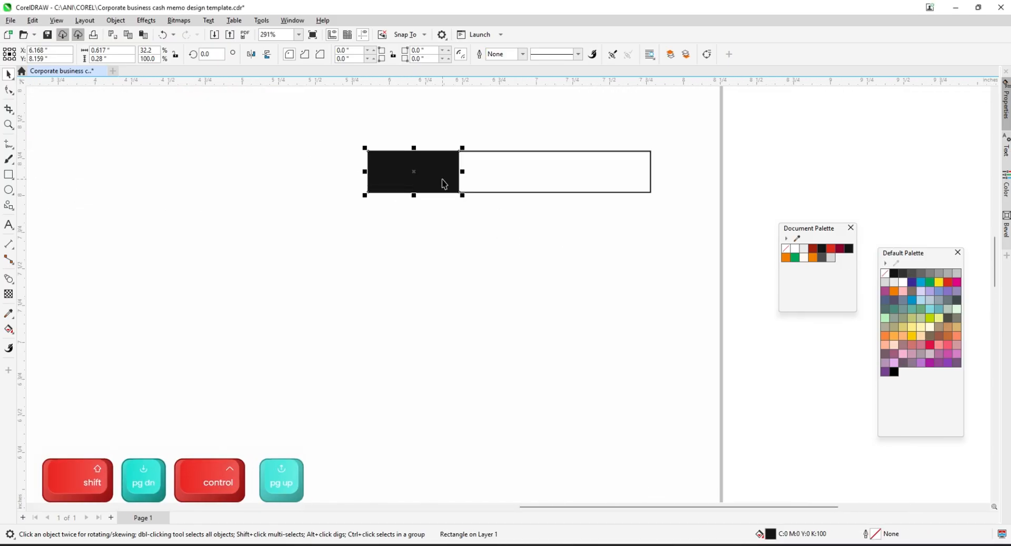
# Colour the Date: label white on its black block
pyautogui.click(440, 174)
pyautogui.click(439, 174)
pyautogui.click(901, 283)
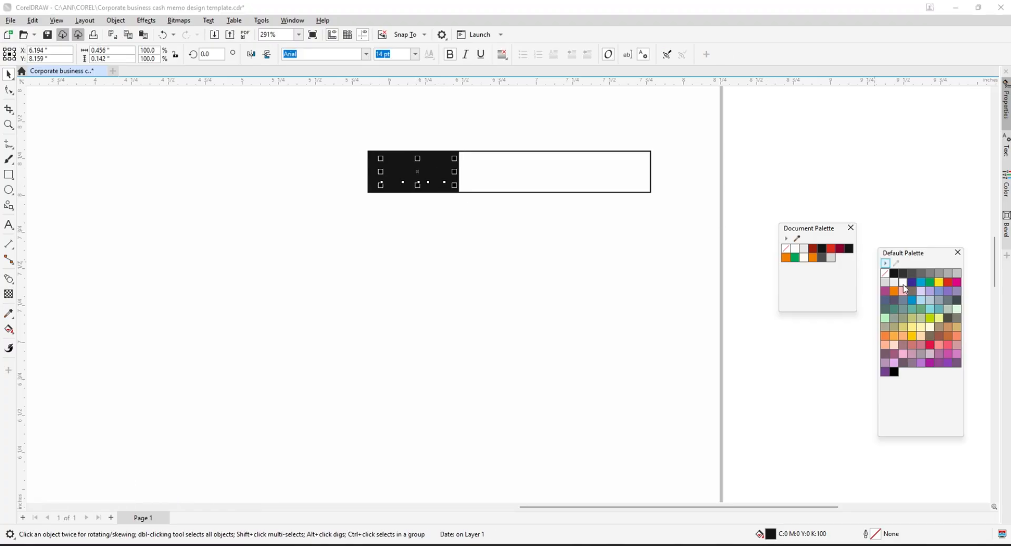
pyautogui.click(826, 147)
pyautogui.scroll(1, 569, 179)
# Duplicate the date rectangle, narrow the copy to about 0.35 inches and centre it in the blank area to form three cells
pyautogui.click(558, 185)
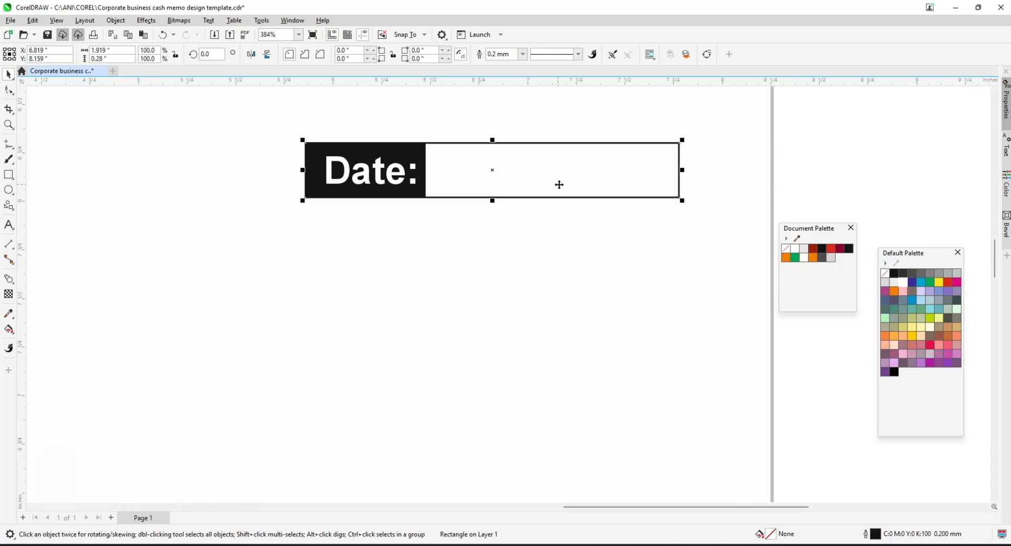
pyautogui.hotkey('ctrl', 'd')
pyautogui.moveTo(304, 170); pyautogui.dragTo(500, 171)
pyautogui.moveTo(682, 170); pyautogui.dragTo(572, 158)
pyautogui.scroll(1, 537, 173)
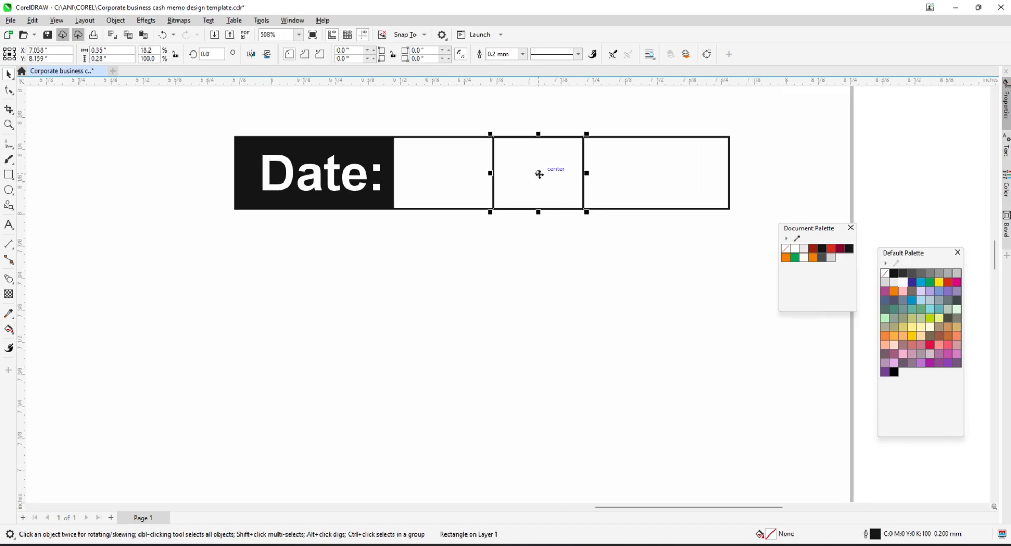
pyautogui.scroll(-2, 548, 175)
pyautogui.keyDown('shift'); pyautogui.click(642, 175); pyautogui.keyUp('shift')
pyautogui.scroll(2, 640, 175)
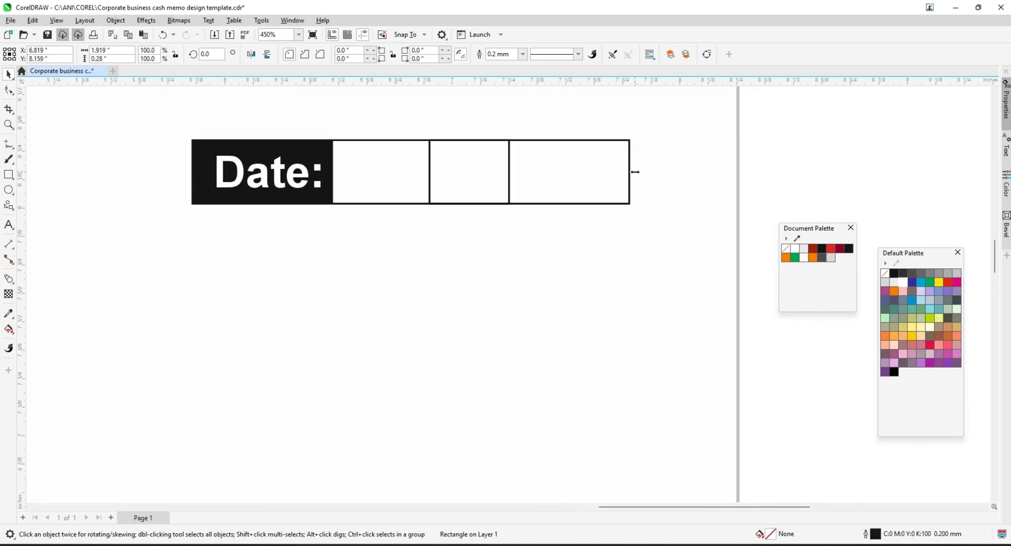
pyautogui.moveTo(512, 172); pyautogui.dragTo(485, 174)
# Copy the date rectangle onto the Name: label as a box about 1.98 by 0.28 inches
pyautogui.scroll(-3, 600, 176)
pyautogui.click(741, 171)
pyautogui.scroll(-3, 741, 169)
pyautogui.scroll(2, 478, 168)
pyautogui.scroll(-2, 466, 179)
pyautogui.scroll(1, 421, 187)
pyautogui.click(429, 190)
pyautogui.scroll(1, 429, 191)
pyautogui.moveTo(796, 163); pyautogui.dragTo(499, 189)
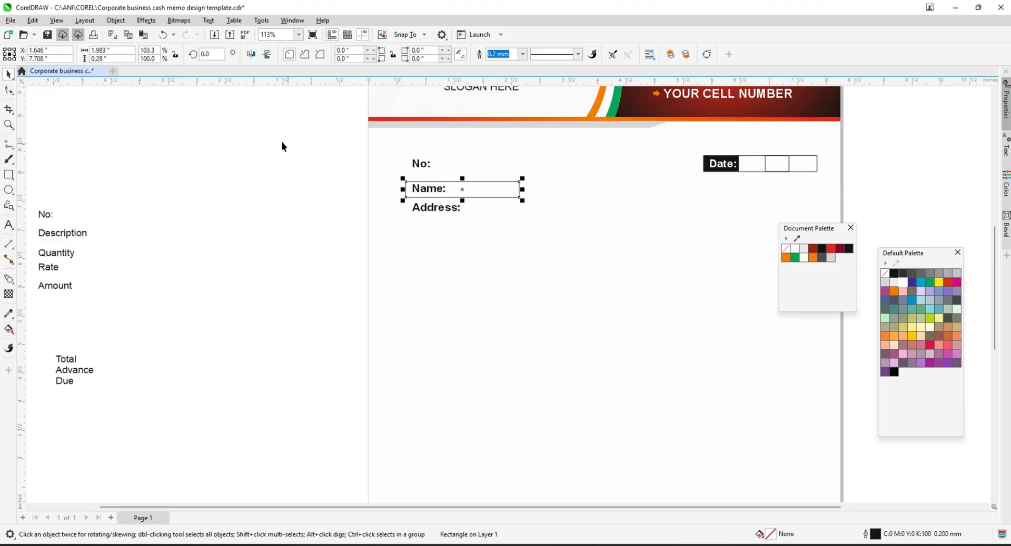
# Adjust the left end of the Name: box around its label and vertically centre the label in the box
pyautogui.moveTo(291, 144); pyautogui.dragTo(540, 234)
pyautogui.scroll(1, 429, 189)
pyautogui.moveTo(429, 189); pyautogui.dragTo(394, 188)
pyautogui.click(534, 184)
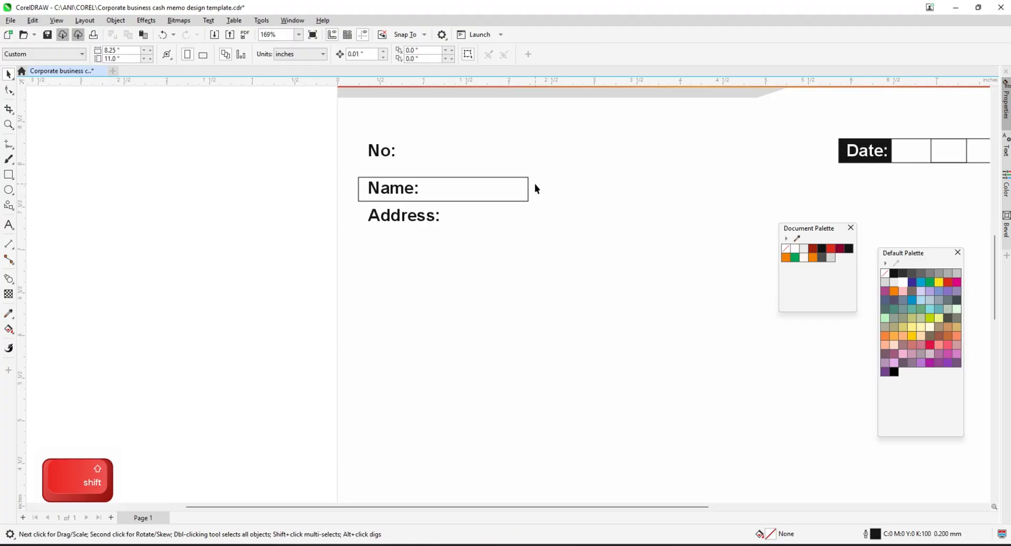
pyautogui.click(386, 218)
pyautogui.moveTo(584, 221); pyautogui.dragTo(585, 221)
pyautogui.press('e')
# Widen the Name: box to about 7.6 inches so its right end lines up with the date box
pyautogui.click(456, 201)
pyautogui.scroll(1, 506, 195)
pyautogui.scroll(-2, 503, 195)
pyautogui.moveTo(489, 191); pyautogui.dragTo(803, 170)
pyautogui.scroll(-1, 591, 187)
pyautogui.scroll(2, 734, 187)
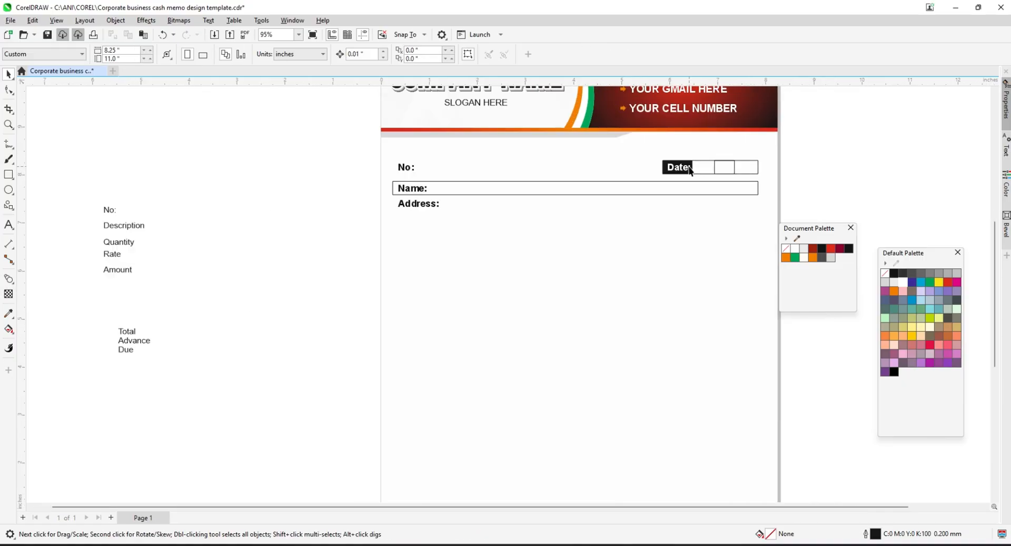
pyautogui.press('F10')
pyautogui.scroll(1, 244, 190)
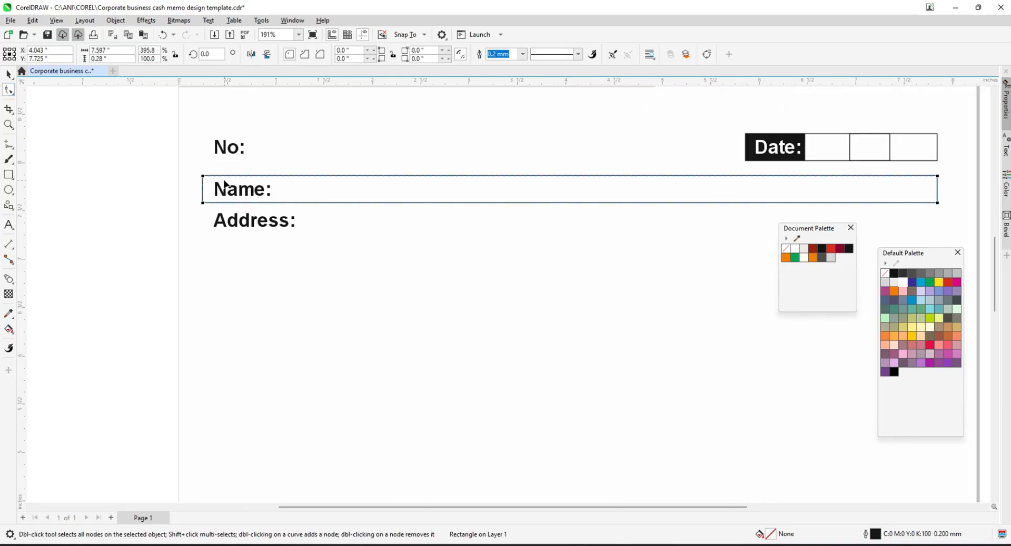
pyautogui.scroll(5, 203, 182)
pyautogui.click(7, 76)
pyautogui.scroll(-7, 218, 199)
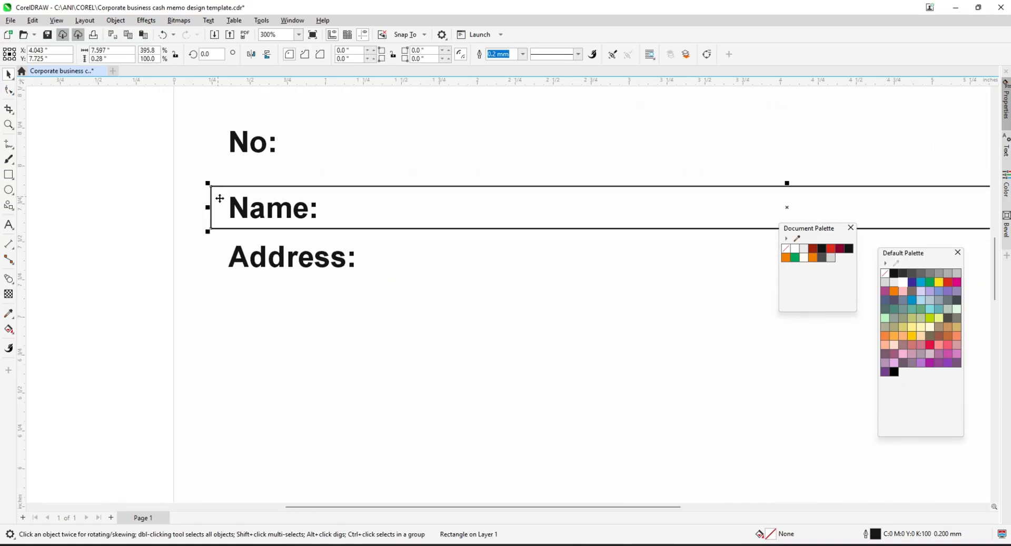
# Duplicate the Name: box and narrow the copy to about 1.06 inches so it encloses only the Name: label
pyautogui.scroll(3, 308, 209)
pyautogui.hscroll(-2, 544, 206)
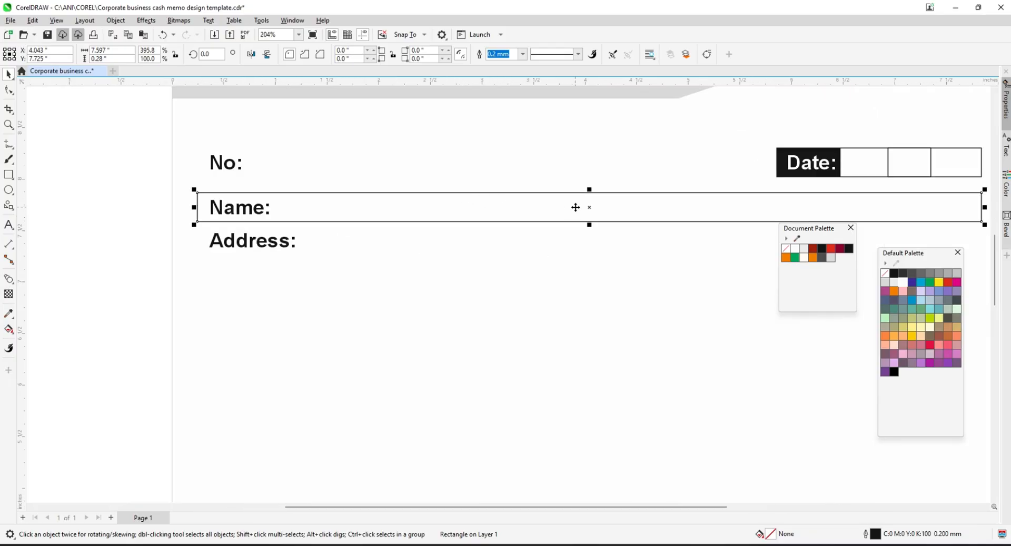
pyautogui.scroll(-1, 416, 212)
pyautogui.hotkey('ctrl', 'd')
pyautogui.moveTo(846, 209); pyautogui.dragTo(337, 209)
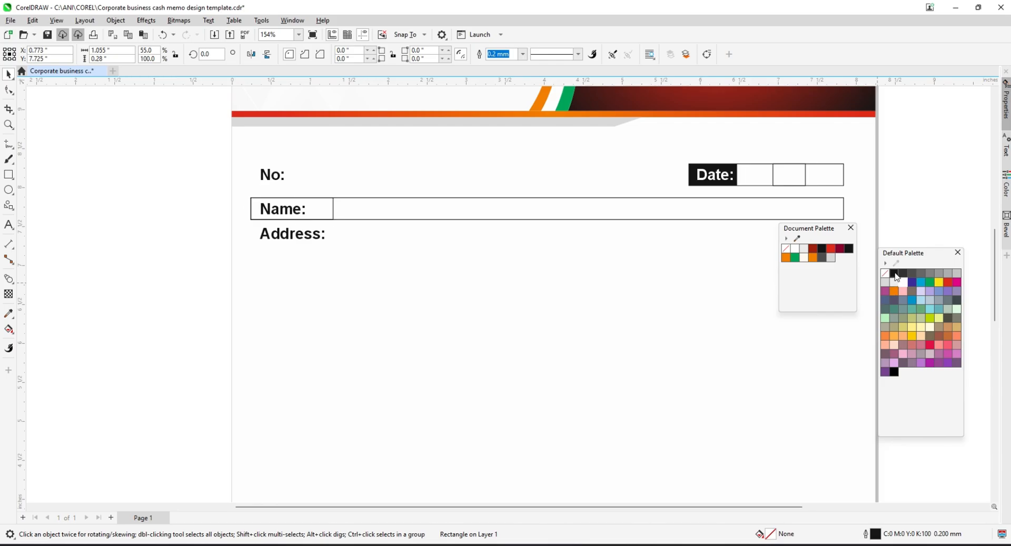
# Fill the narrow Name: cell with black, remove its outline and raise it one level in the stacking order
pyautogui.click(893, 274)
pyautogui.rightClick(885, 273)
pyautogui.hotkey('ctrl', 'pageup')
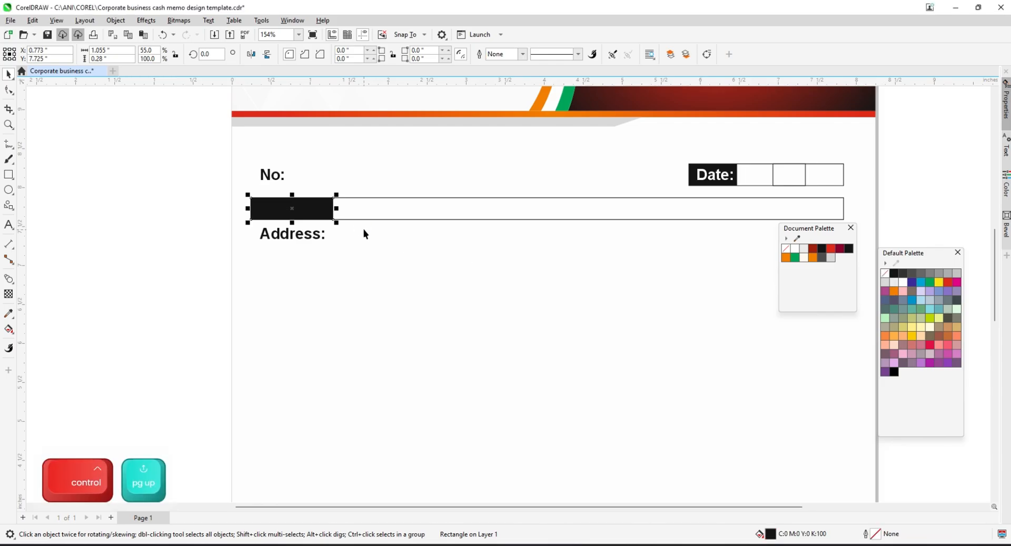
# Copy the Name: box with its black cell down onto the Address: row and adjust the copy's stacking order
pyautogui.keyDown('shift'); pyautogui.click(375, 209); pyautogui.keyUp('shift')
pyautogui.scroll(1, 372, 210)
pyautogui.moveTo(359, 234); pyautogui.dragTo(359, 232)
pyautogui.rightClick(359, 233)
pyautogui.scroll(-1, 299, 228)
pyautogui.hotkey('shift', 'pagedown')
pyautogui.hotkey('ctrl', 'pageup')
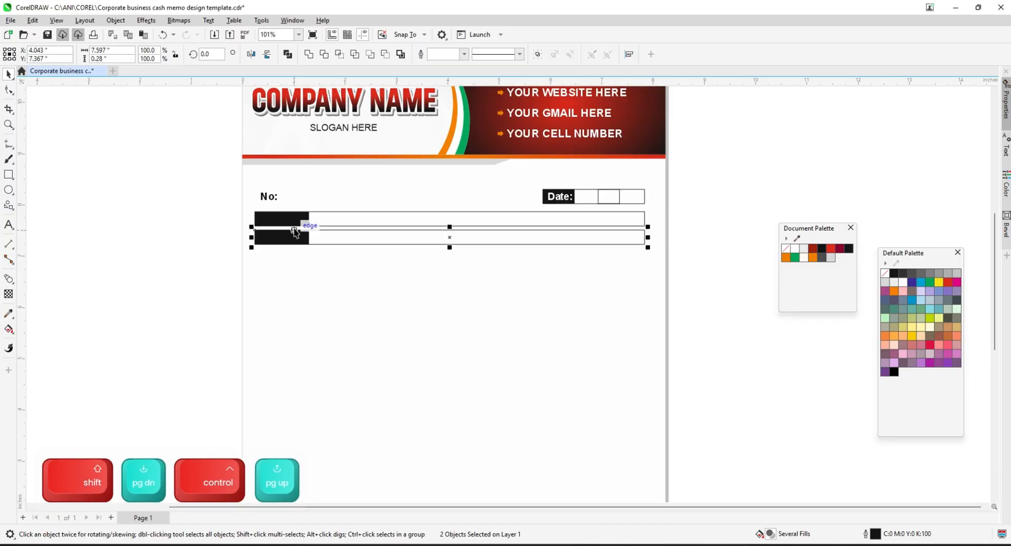
# Fill the Name: and Address: labels with white so they read on the black cells
pyautogui.scroll(1, 295, 232)
pyautogui.moveTo(190, 195); pyautogui.dragTo(311, 273)
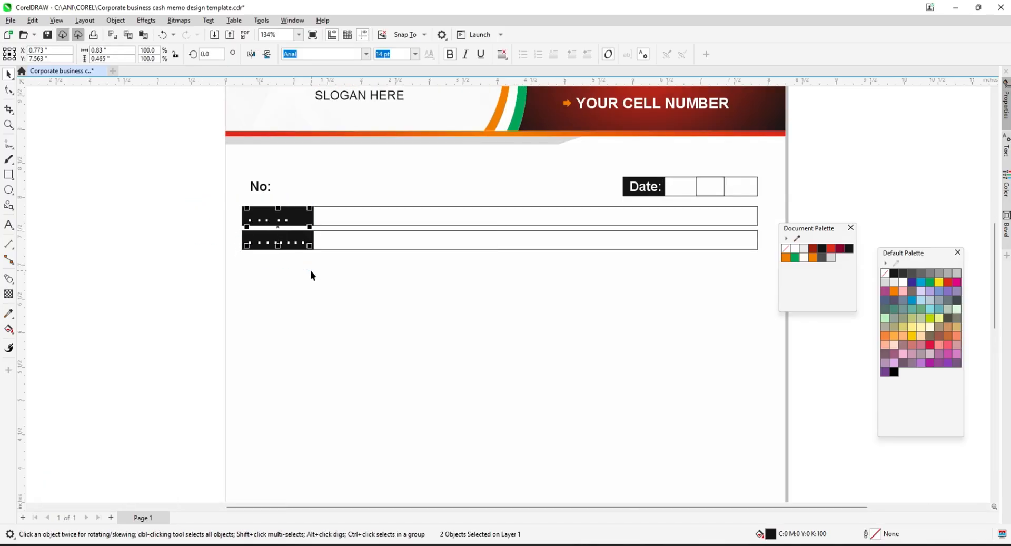
pyautogui.click(903, 281)
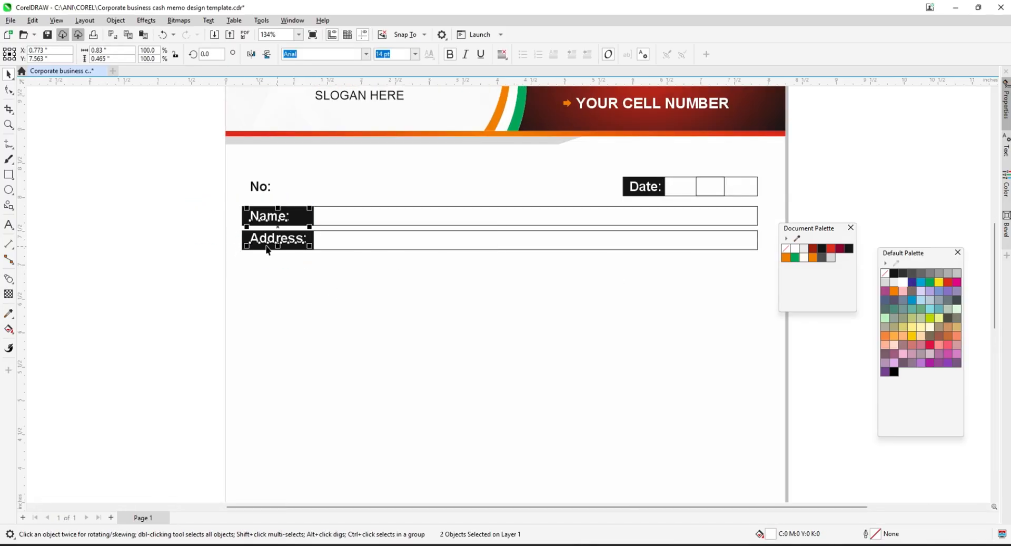
pyautogui.click(205, 208)
# Vertically centre the Name: and Address: labels in their boxes and save the document
pyautogui.moveTo(794, 249); pyautogui.dragTo(828, 230)
pyautogui.press('e')
pyautogui.moveTo(149, 289); pyautogui.dragTo(807, 220)
pyautogui.press('e')
pyautogui.click(157, 218)
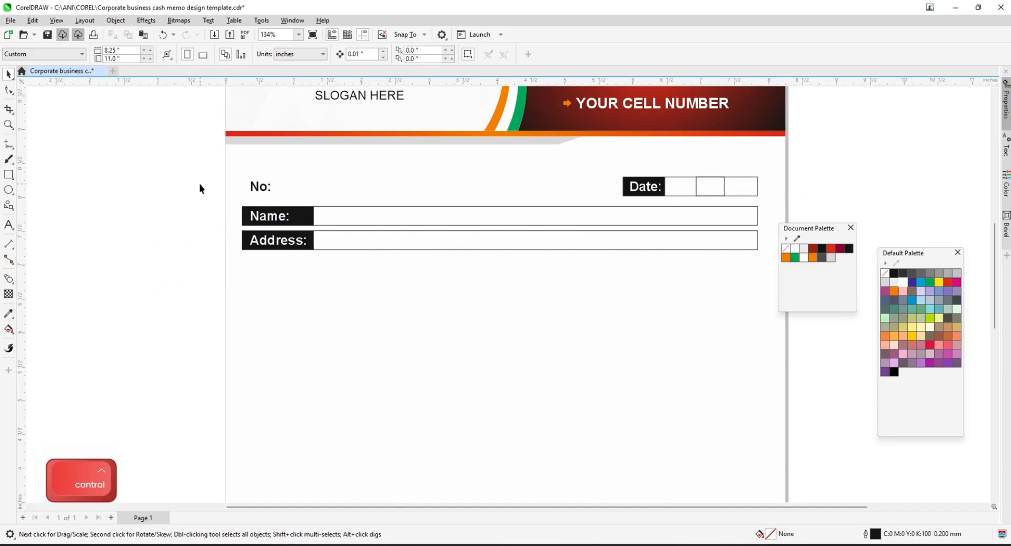
pyautogui.hotkey('ctrl', 's')
# Group the Name: box with its black cell and copy the group up onto the No: row
pyautogui.click(355, 206)
pyautogui.scroll(1, 313, 211)
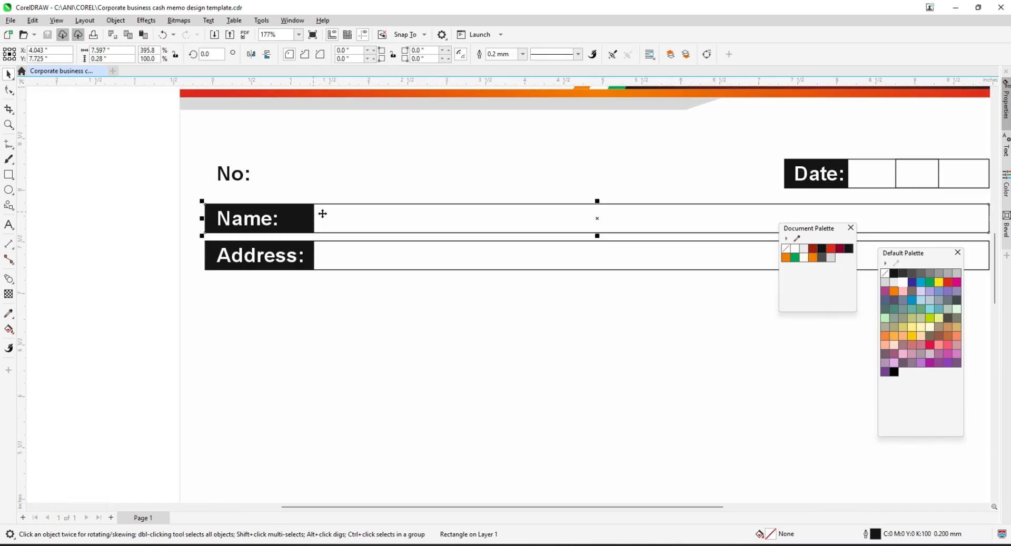
pyautogui.moveTo(307, 219); pyautogui.dragTo(327, 176)
pyautogui.hotkey('ctrl', 'z')
pyautogui.keyDown('shift'); pyautogui.click(304, 210); pyautogui.keyUp('shift')
pyautogui.hotkey('ctrl', 'g')
pyautogui.scroll(2, 767, 156)
pyautogui.moveTo(720, 183); pyautogui.dragTo(720, 185)
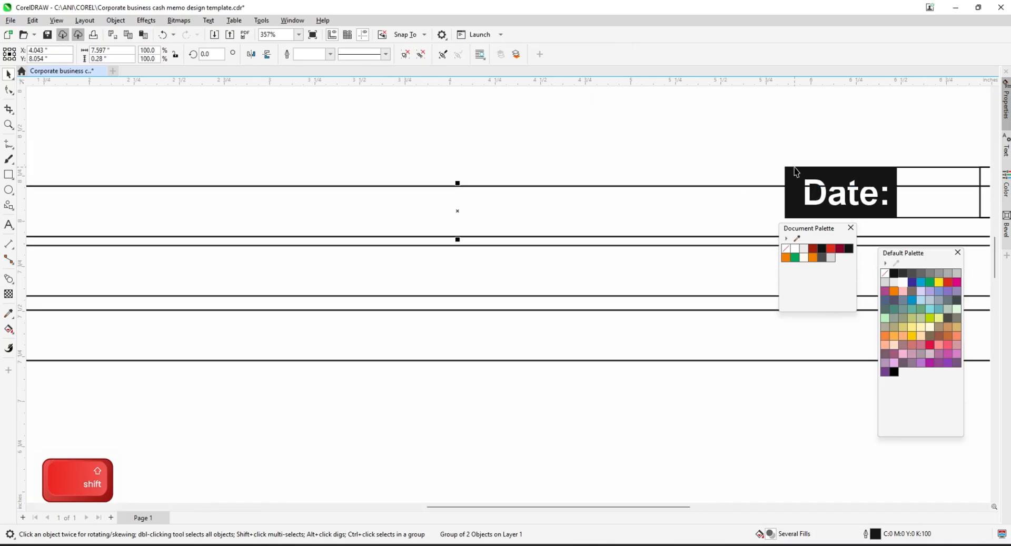
# Align the copied No: row box with the date box along its right and top edges
pyautogui.keyDown('shift'); pyautogui.click(795, 170); pyautogui.keyUp('shift')
pyautogui.press('r')
pyautogui.scroll(-1, 713, 169)
pyautogui.press('t')
pyautogui.scroll(-1, 696, 184)
pyautogui.hotkey('ctrl', 'g')
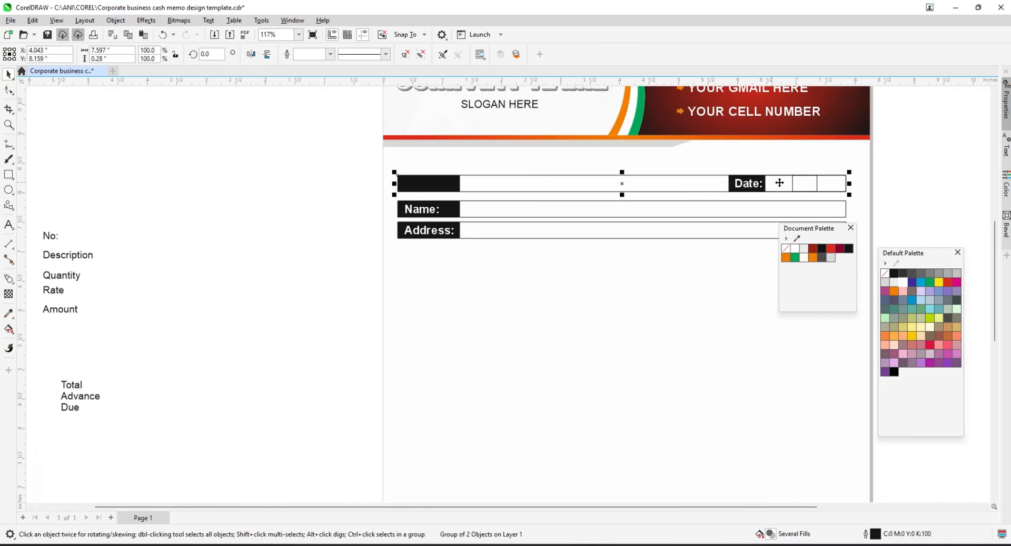
# Narrow the No: box to about 2.97 inches, place it behind its label and make the No: label white
pyautogui.moveTo(849, 184); pyautogui.dragTo(572, 183)
pyautogui.scroll(1, 453, 182)
pyautogui.hotkey('shift', 'pagedown')
pyautogui.hotkey('ctrl', 'pagedown')
pyautogui.moveTo(276, 149); pyautogui.dragTo(437, 194)
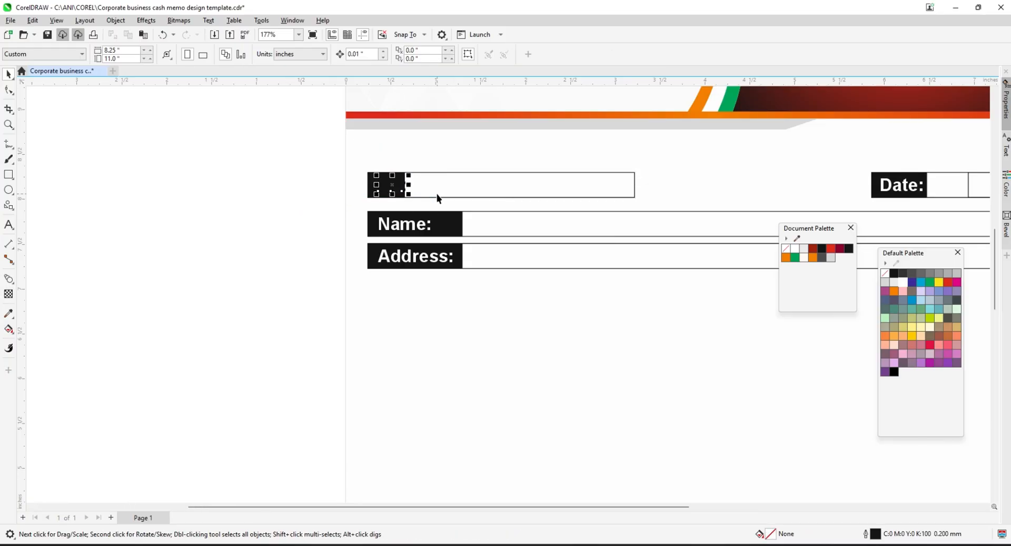
pyautogui.click(200, 215)
# Widen the black cell to enclose the No: label and shorten the No: box to about 1.66 inches
pyautogui.scroll(2, 402, 170)
pyautogui.click(425, 195)
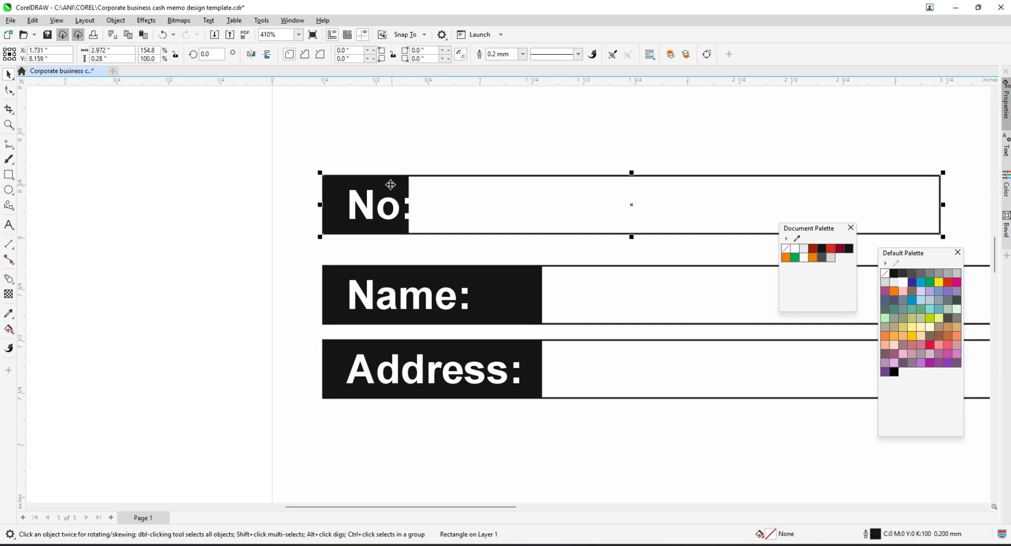
pyautogui.keyDown('alt'); pyautogui.click(351, 179); pyautogui.keyUp('alt')
pyautogui.moveTo(412, 205); pyautogui.dragTo(443, 206)
pyautogui.scroll(-2, 331, 183)
pyautogui.click(558, 188)
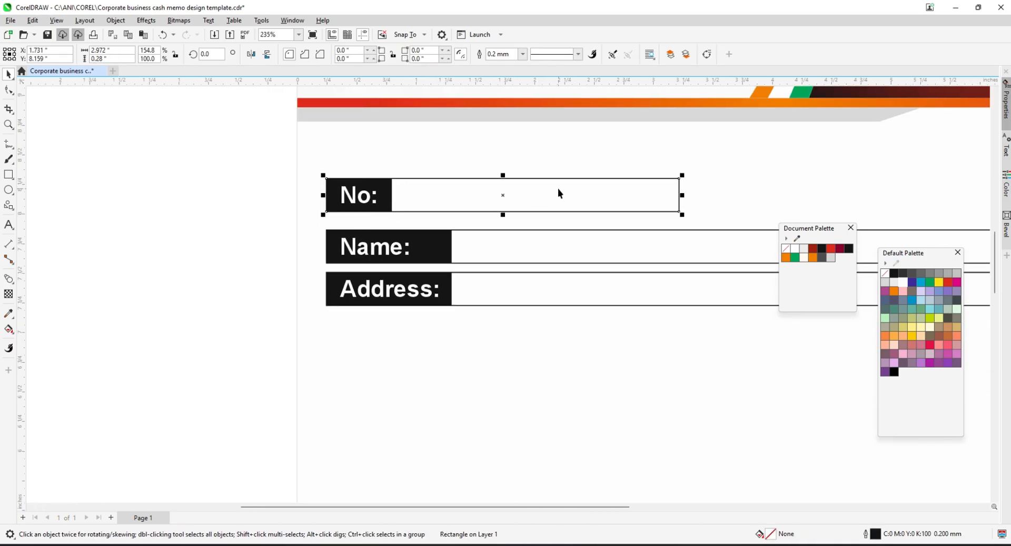
pyautogui.moveTo(683, 196); pyautogui.dragTo(527, 195)
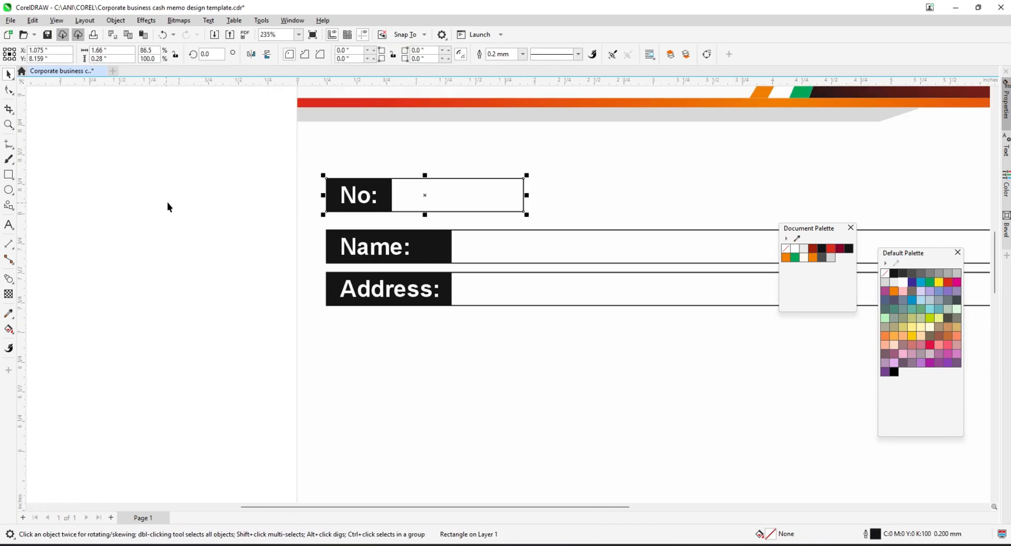
pyautogui.click(167, 201)
# Move the No, Date, Name and Address boxes together up closer to the header and save the document
pyautogui.press('F4')
pyautogui.moveTo(734, 231); pyautogui.dragTo(735, 232)
pyautogui.scroll(2, 524, 171)
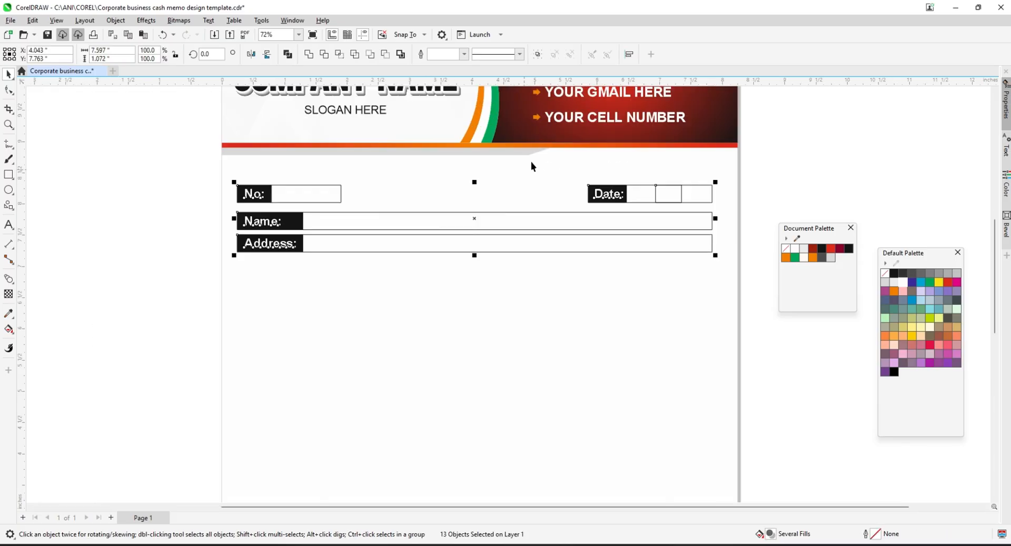
pyautogui.scroll(2, 503, 201)
pyautogui.moveTo(468, 229); pyautogui.dragTo(468, 204)
pyautogui.press('Up')
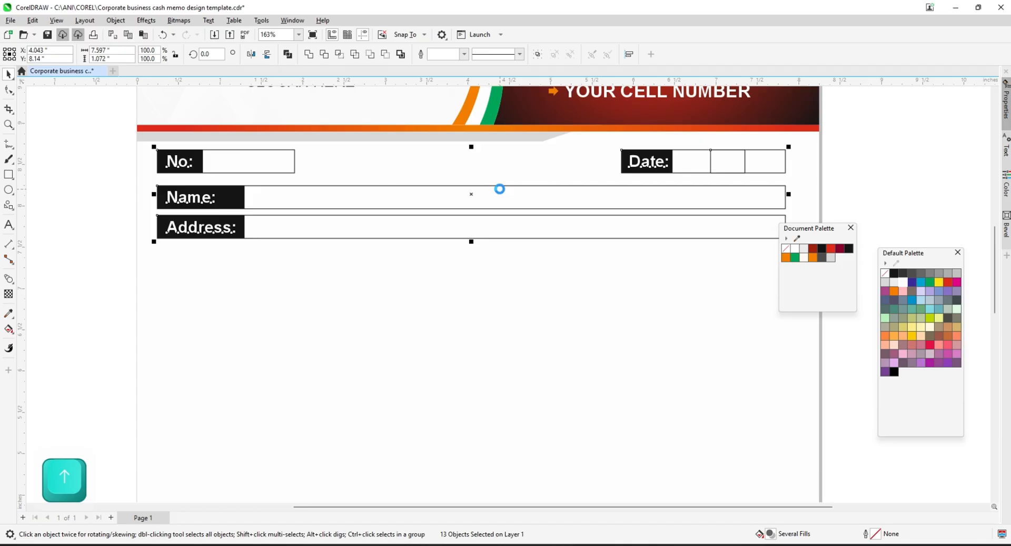
pyautogui.scroll(-3, 547, 174)
pyautogui.click(253, 168)
pyautogui.scroll(-2, 472, 186)
pyautogui.hotkey('ctrl', 's')
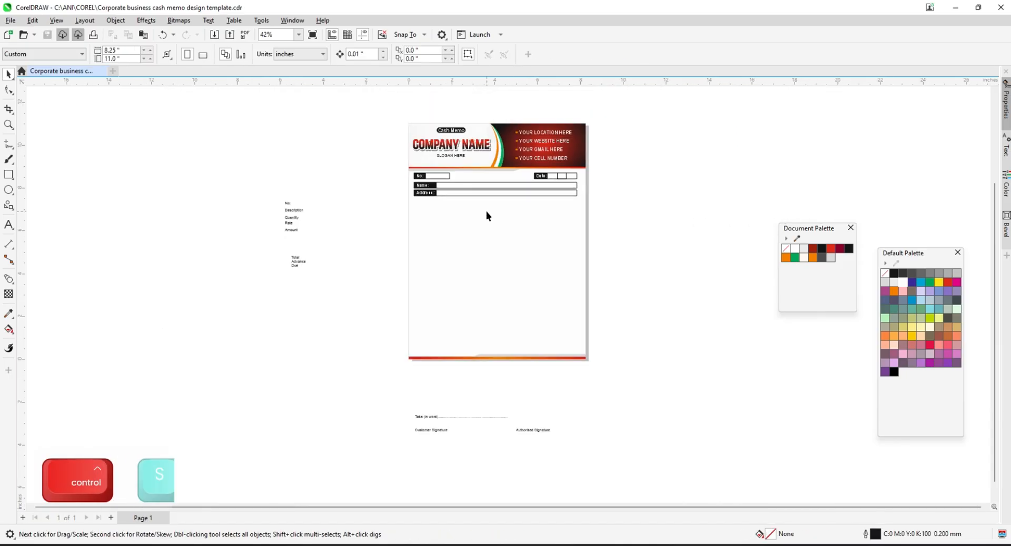
# Copy the Address: outline box below it as a blank bar and increase its height to about 0.41 inches
pyautogui.click(8, 176)
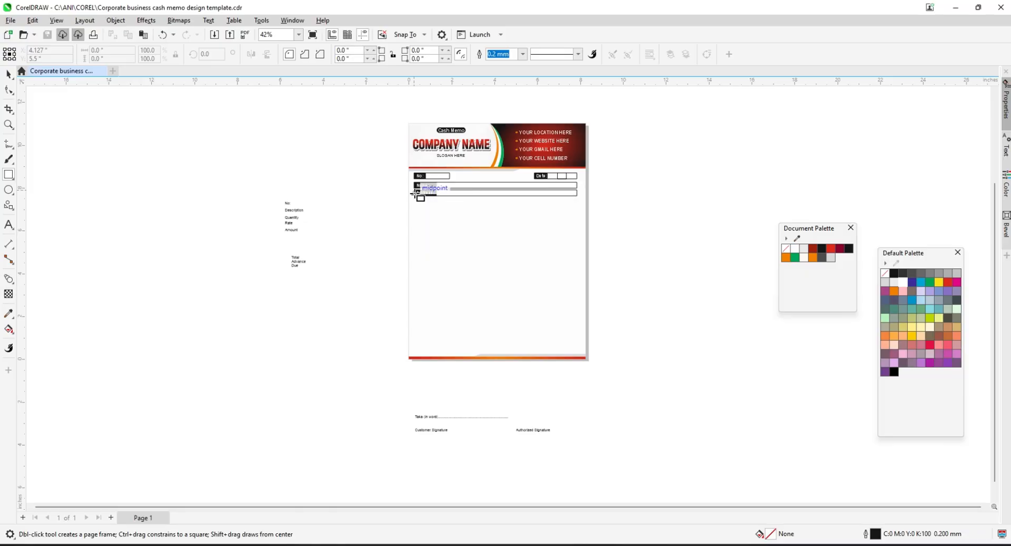
pyautogui.click(6, 78)
pyautogui.scroll(3, 577, 207)
pyautogui.moveTo(565, 185); pyautogui.dragTo(564, 205)
pyautogui.scroll(5, 445, 206)
pyautogui.moveTo(460, 213); pyautogui.dragTo(460, 221)
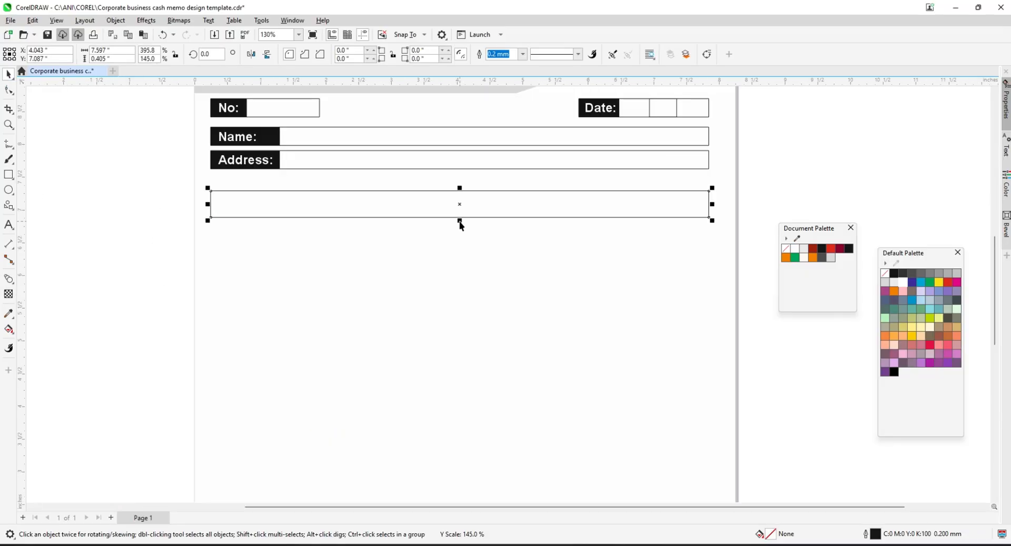
pyautogui.scroll(-1, 512, 195)
pyautogui.scroll(-2, 512, 195)
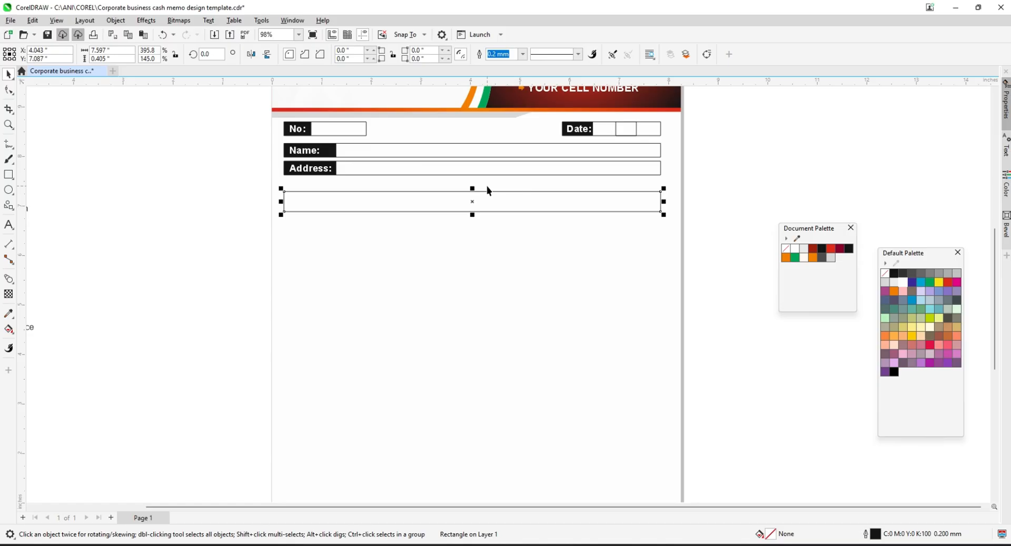
pyautogui.scroll(-3, 487, 191)
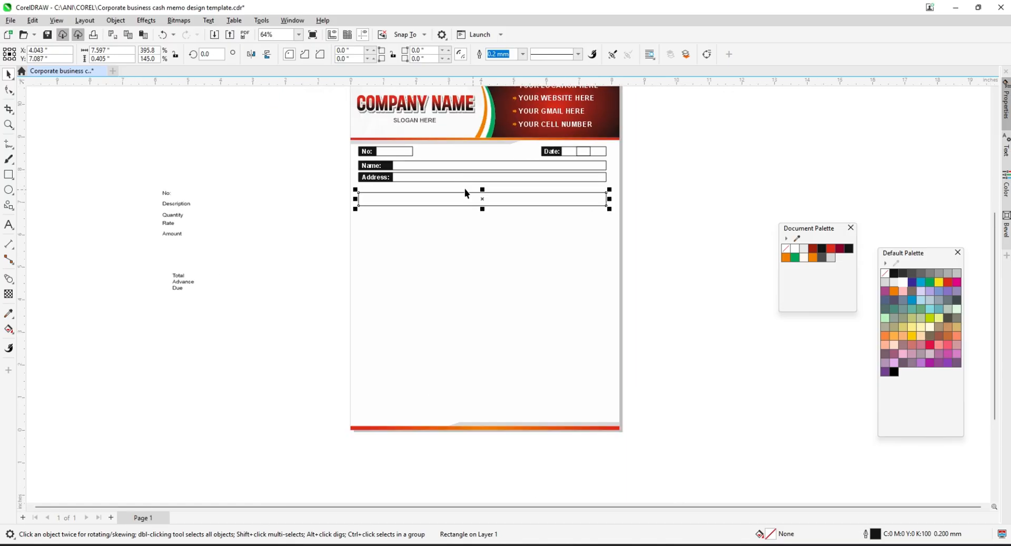
# Try to centre the form boxes and the blank bar horizontally on the page
pyautogui.moveTo(327, 237); pyautogui.dragTo(694, 139)
pyautogui.hotkey('ctrl', 'g')
pyautogui.keyDown('shift'); pyautogui.click(500, 266); pyautogui.keyUp('shift')
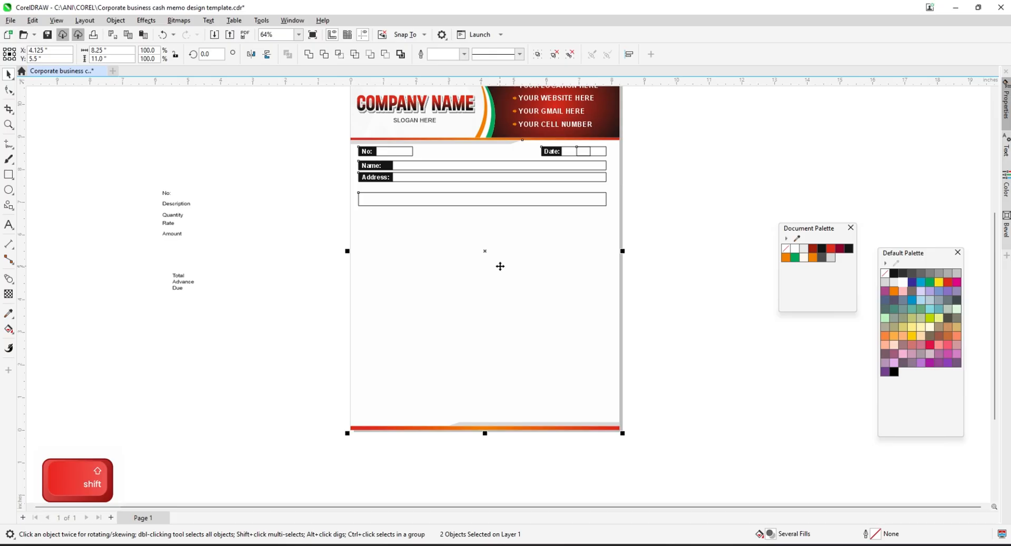
pyautogui.press('c')
pyautogui.click(389, 166)
pyautogui.click(421, 54)
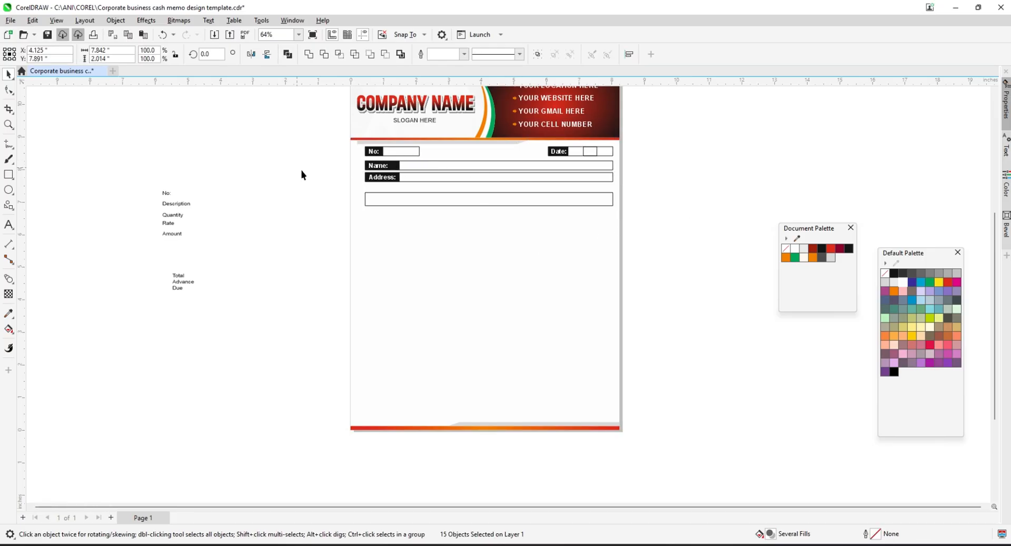
# Reselect only the form boxes and the blank bar and centre them horizontally on the page
pyautogui.click(345, 253)
pyautogui.moveTo(656, 141); pyautogui.dragTo(656, 147)
pyautogui.keyDown('shift'); pyautogui.click(456, 295); pyautogui.keyUp('shift')
pyautogui.press('c')
pyautogui.click(706, 253)
# Align the grey strip under the header with the header's left edge
pyautogui.click(399, 142)
pyautogui.keyDown('shift'); pyautogui.click(357, 125); pyautogui.keyUp('shift')
pyautogui.press('l')
pyautogui.click(289, 146)
# Try to stack repeated copies of the blank bar down the page as table rows
pyautogui.click(379, 169)
pyautogui.click(406, 205)
pyautogui.scroll(1, 475, 222)
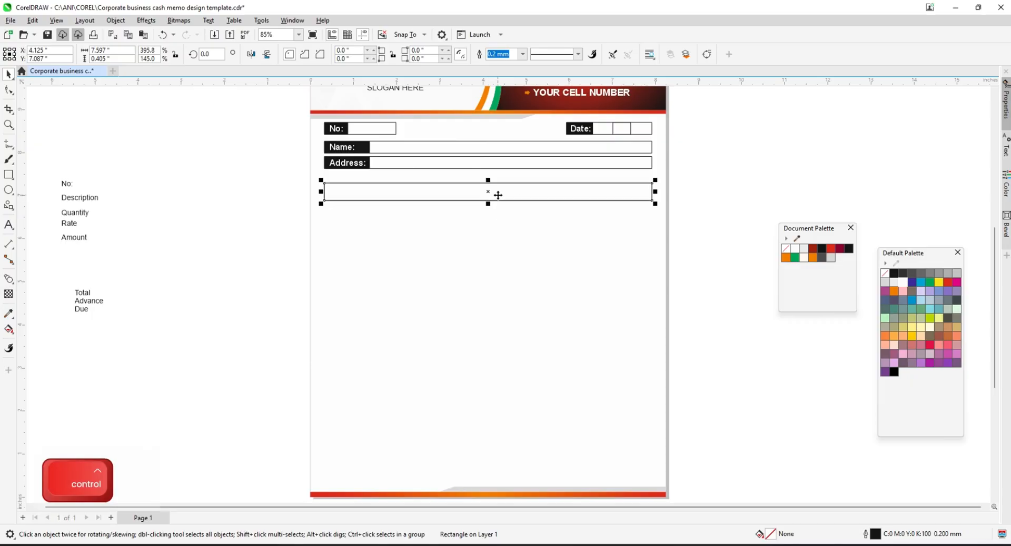
pyautogui.scroll(2, 488, 204)
pyautogui.moveTo(494, 185); pyautogui.dragTo(504, 240)
pyautogui.rightClick(504, 240)
pyautogui.scroll(-3, 504, 241)
pyautogui.scroll(3, 513, 252)
pyautogui.moveTo(483, 207); pyautogui.dragTo(484, 233)
pyautogui.rightClick(484, 233)
pyautogui.scroll(-3, 474, 223)
pyautogui.hotkey('ctrl', 'd')
pyautogui.hotkey('ctrl', 'd')
pyautogui.hotkey('ctrl', 'd')
pyautogui.hotkey('ctrl', 'd')
pyautogui.hotkey('ctrl', 'd')
pyautogui.hotkey('ctrl', 'd')
pyautogui.hotkey('ctrl', 'd')
pyautogui.hotkey('ctrl', 'd')
pyautogui.hotkey('ctrl', 'd')
pyautogui.hotkey('ctrl', 'd')
pyautogui.hotkey('ctrl', 'd')
pyautogui.hotkey('ctrl', 'd')
pyautogui.hotkey('ctrl', 'd')
pyautogui.hotkey('ctrl', 'd')
pyautogui.hotkey('ctrl', 'd')
pyautogui.hotkey('ctrl', 'd')
# Undo the repeated row copies below the blank bar
pyautogui.hotkey('ctrl', 'z')
pyautogui.hotkey('ctrl', 'z')
pyautogui.hotkey('ctrl', 'z')
pyautogui.hotkey('ctrl', 'z')
pyautogui.hotkey('ctrl', 'z')
pyautogui.hotkey('ctrl', 'z')
pyautogui.hotkey('ctrl', 'z')
pyautogui.hotkey('ctrl', 'z')
pyautogui.hotkey('ctrl', 'z')
pyautogui.hotkey('ctrl', 'z')
pyautogui.hotkey('ctrl', 'z')
pyautogui.hotkey('ctrl', 'z')
pyautogui.hotkey('ctrl', 'z')
pyautogui.hotkey('ctrl', 'z')
pyautogui.hotkey('ctrl', 'z')
pyautogui.hotkey('ctrl', 'z')
pyautogui.scroll(4, 471, 217)
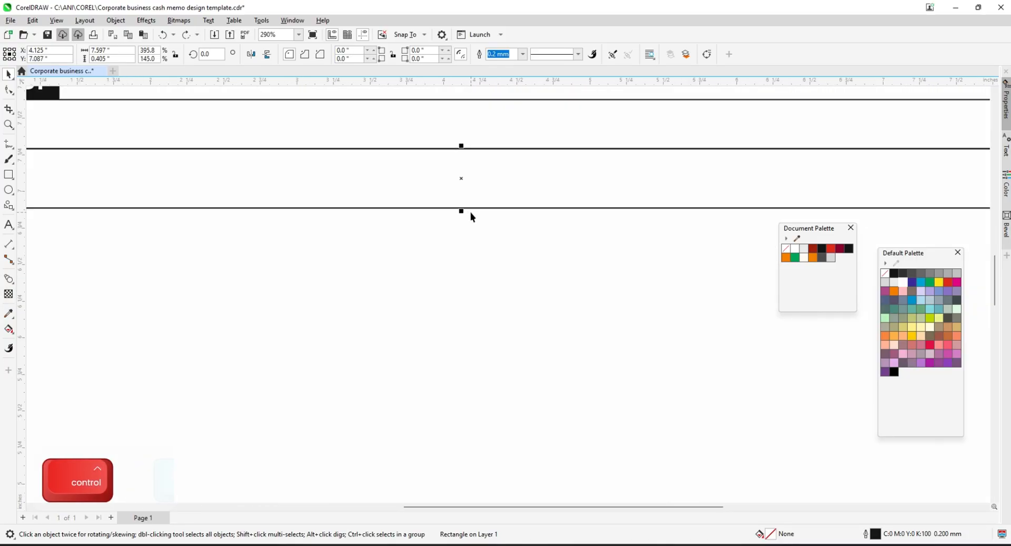
pyautogui.hotkey('ctrl', 'z')
pyautogui.press('Delete')
# Increase the height of the blank bar below the Address: box to about 0.45 inches as the table header row
pyautogui.click(466, 202)
pyautogui.scroll(2, 467, 202)
pyautogui.moveTo(467, 204); pyautogui.dragTo(470, 211)
pyautogui.scroll(-2, 487, 219)
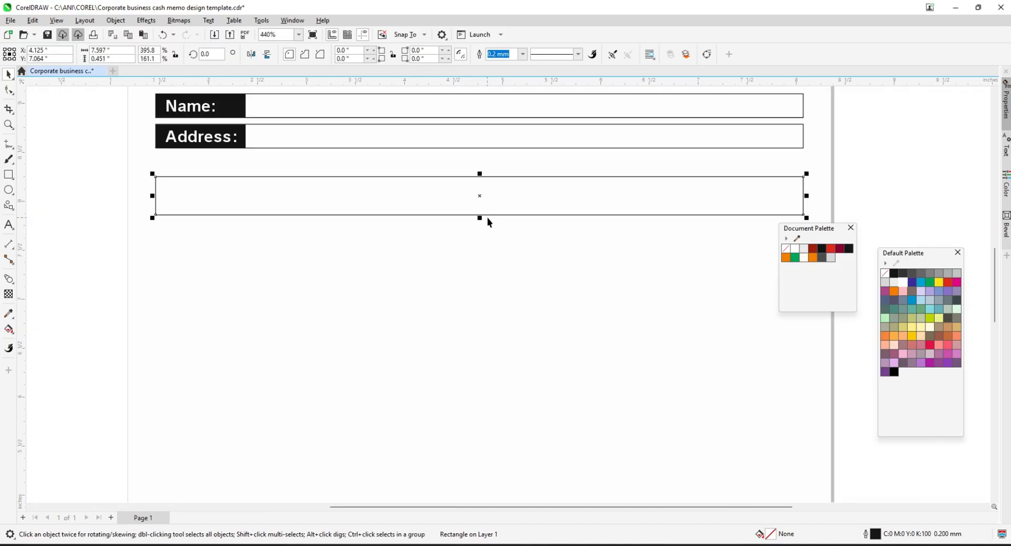
# Copy the header row directly below itself, reduce the copy to about 0.41 inches high and duplicate it once beneath
pyautogui.moveTo(482, 178); pyautogui.dragTo(482, 216)
pyautogui.rightClick(482, 215)
pyautogui.scroll(2, 481, 261)
pyautogui.moveTo(481, 250); pyautogui.dragTo(485, 244)
pyautogui.moveTo(479, 180); pyautogui.dragTo(478, 240)
pyautogui.rightClick(479, 241)
pyautogui.scroll(-4, 478, 241)
# Repeat the row duplication down to just above the footer and undo the last extra row, leaving fourteen rows
pyautogui.hotkey('ctrl', 'r')
pyautogui.hotkey('ctrl', 'r')
pyautogui.hotkey('ctrl', 'r')
pyautogui.hotkey('ctrl', 'r')
pyautogui.hotkey('ctrl', 'r')
pyautogui.hotkey('ctrl', 'r')
pyautogui.hotkey('ctrl', 'r')
pyautogui.hotkey('ctrl', 'r')
pyautogui.hotkey('ctrl', 'r')
pyautogui.hotkey('ctrl', 'r')
pyautogui.hotkey('ctrl', 'r')
pyautogui.hotkey('ctrl', 'r')
pyautogui.hotkey('ctrl', 'r')
pyautogui.scroll(-3, 478, 235)
pyautogui.hotkey('ctrl', 'z')
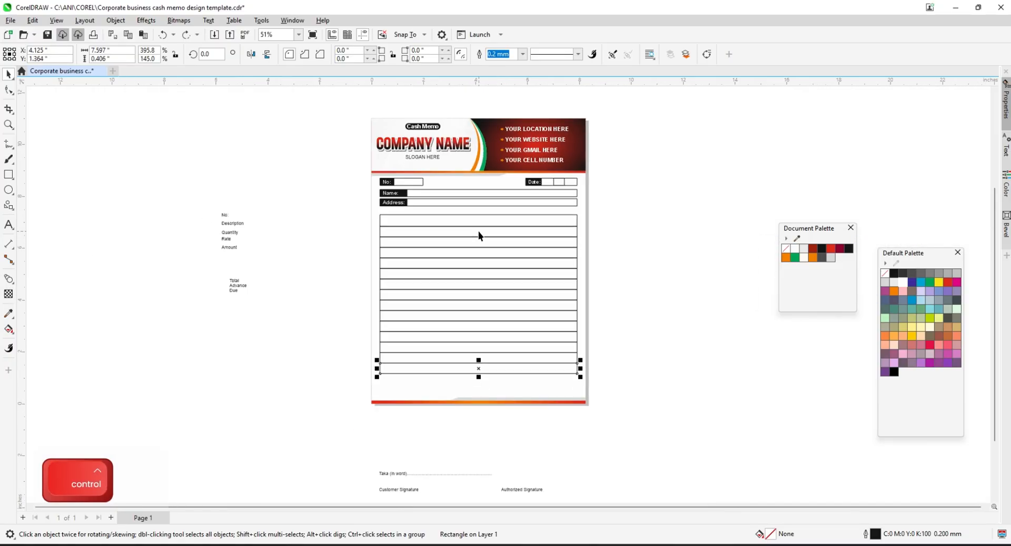
# Undo the last duplicated row at the foot of the table and save the document
pyautogui.hotkey('ctrl', 'z')
pyautogui.click(318, 237)
pyautogui.scroll(2, 504, 287)
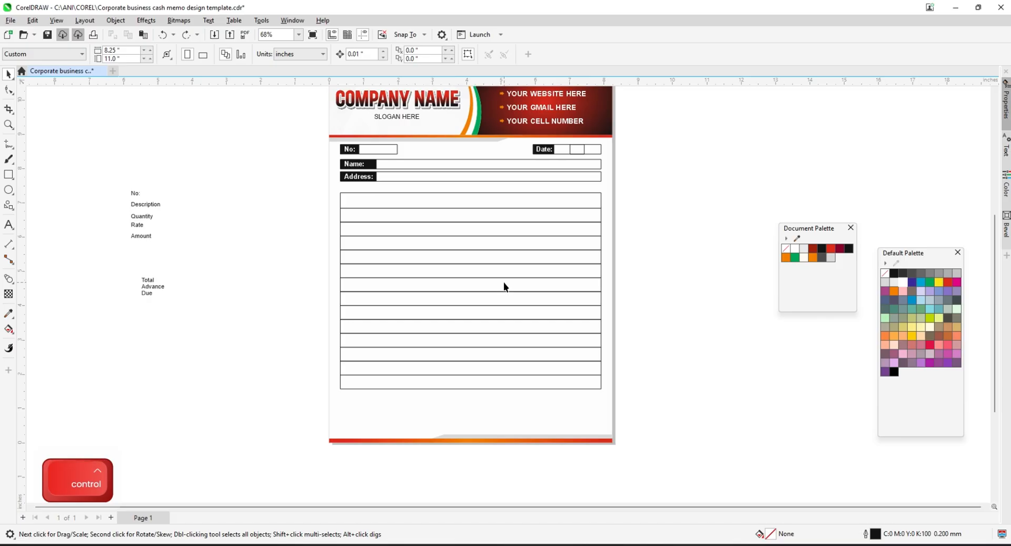
pyautogui.hotkey('ctrl', 's')
pyautogui.scroll(-1, 468, 243)
pyautogui.scroll(1, 368, 219)
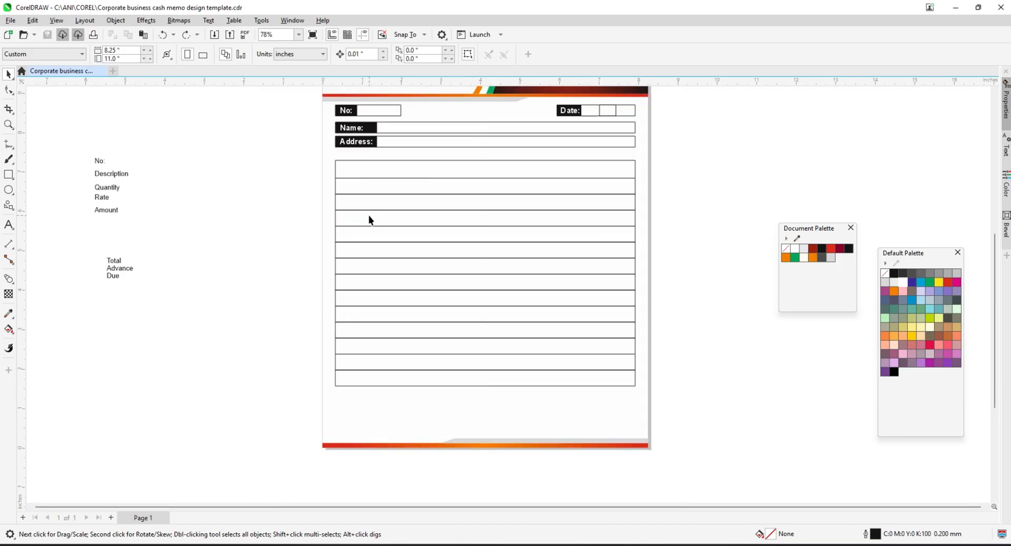
# Draw a vertical line about 5.72 inches tall with the Pen tool through all table rows as the first column divider
pyautogui.click(361, 174)
pyautogui.press('ctrl')
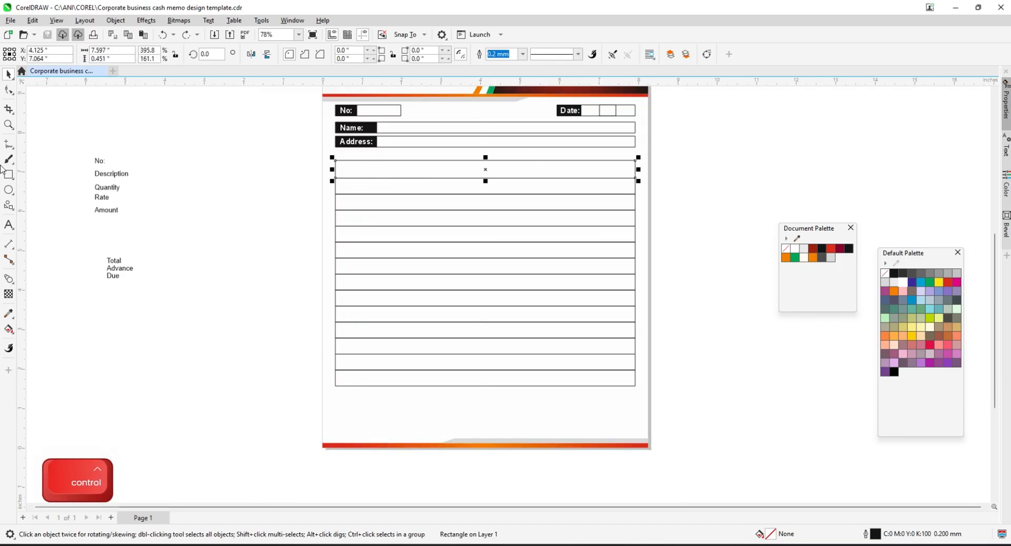
pyautogui.click(9, 147)
pyautogui.click(40, 164)
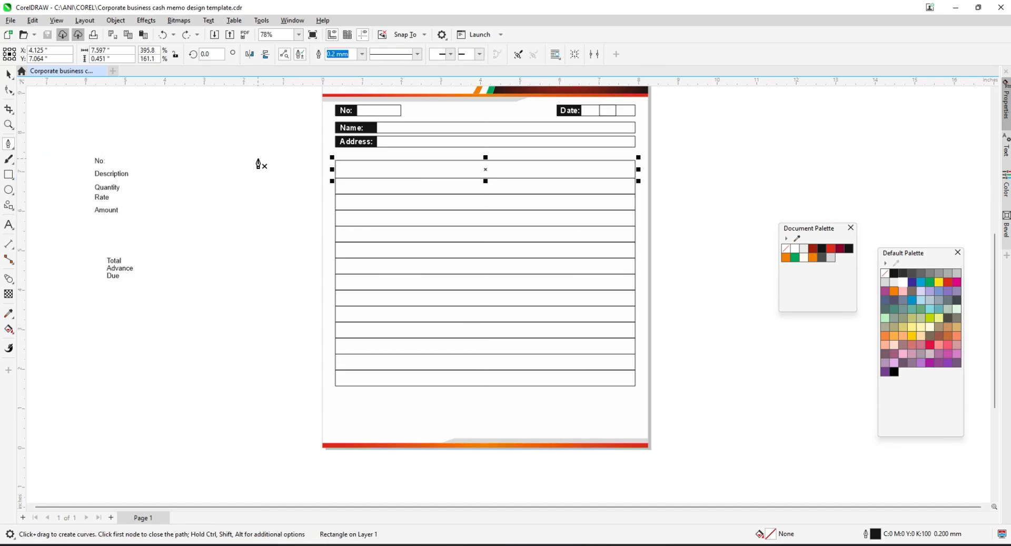
pyautogui.click(367, 161)
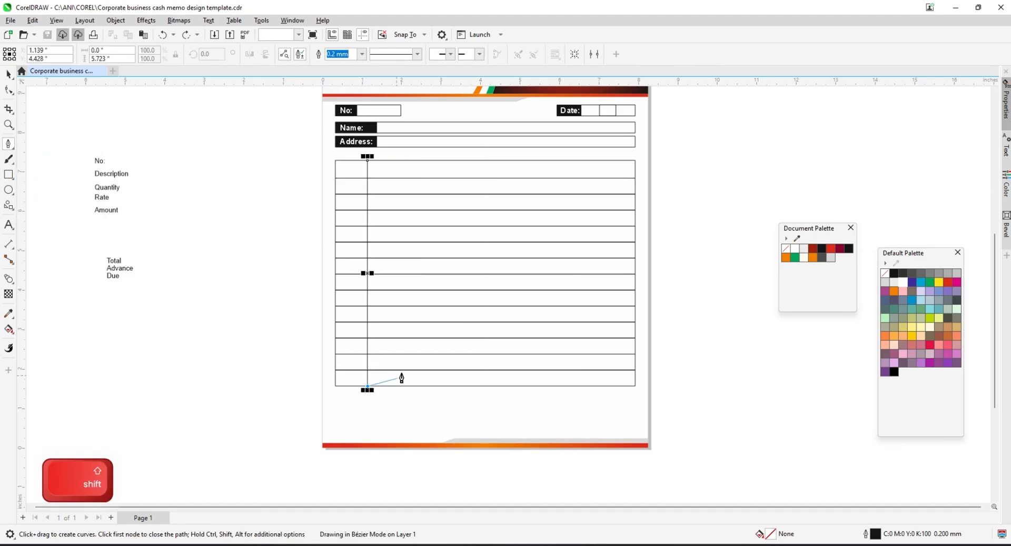
pyautogui.press('Return')
pyautogui.click(9, 76)
# Move the first column divider slightly left to an X position of about 1.01 inches
pyautogui.scroll(5, 336, 210)
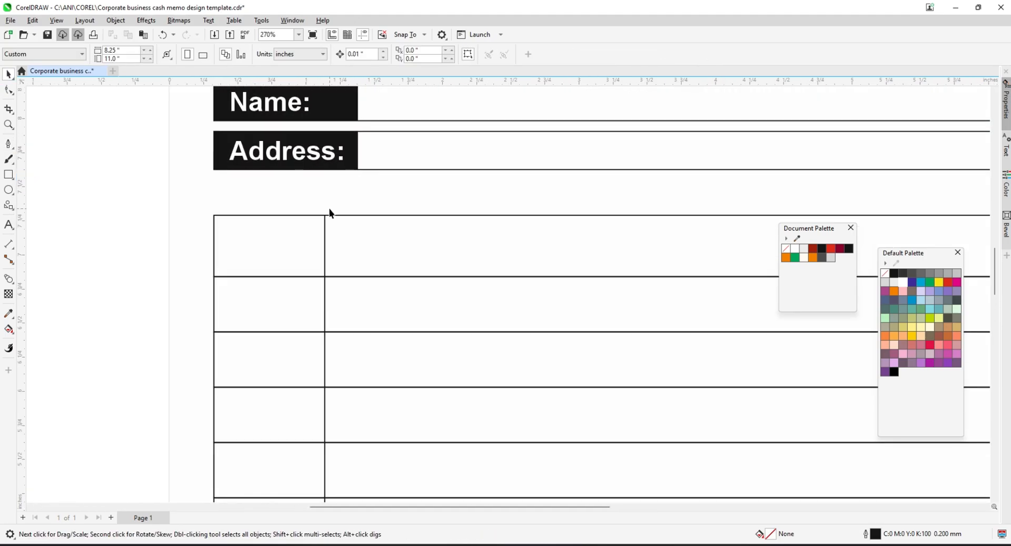
pyautogui.moveTo(298, 238); pyautogui.dragTo(296, 237)
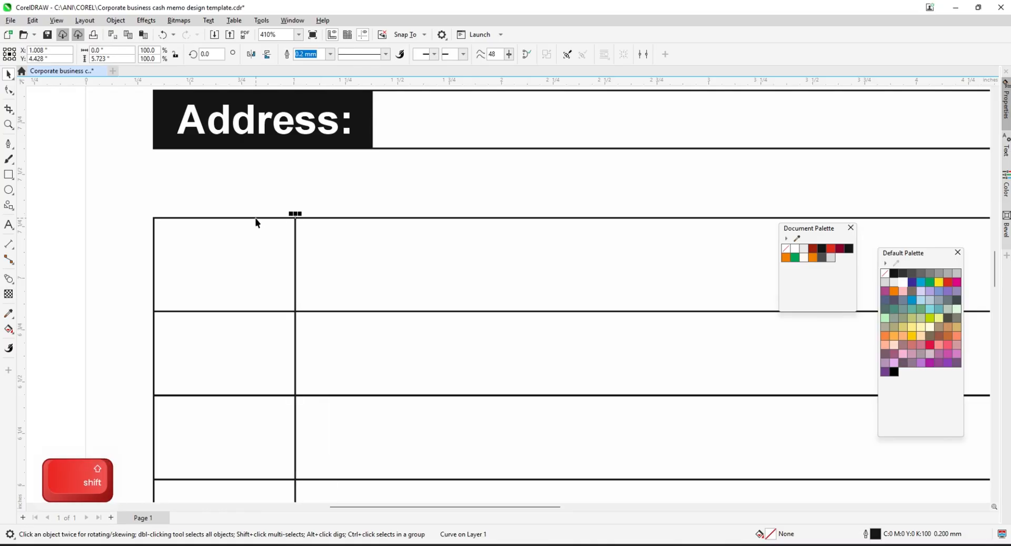
pyautogui.click(256, 219)
pyautogui.scroll(-3, 213, 216)
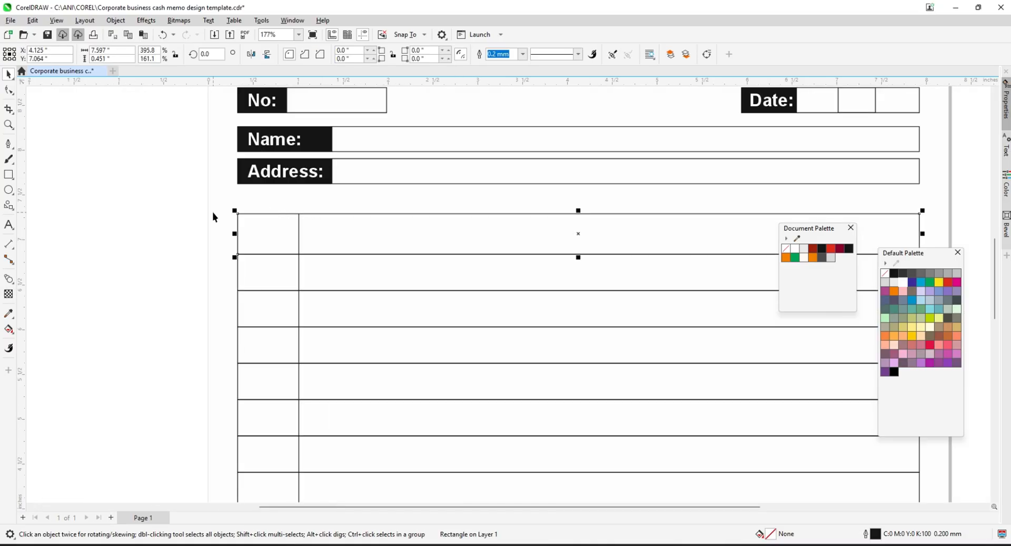
# Copy the column divider to the right four times, with the last copies spaced about 1.3 inches apart
pyautogui.click(297, 227)
pyautogui.scroll(-3, 296, 228)
pyautogui.moveTo(289, 243); pyautogui.dragTo(437, 225)
pyautogui.scroll(2, 380, 232)
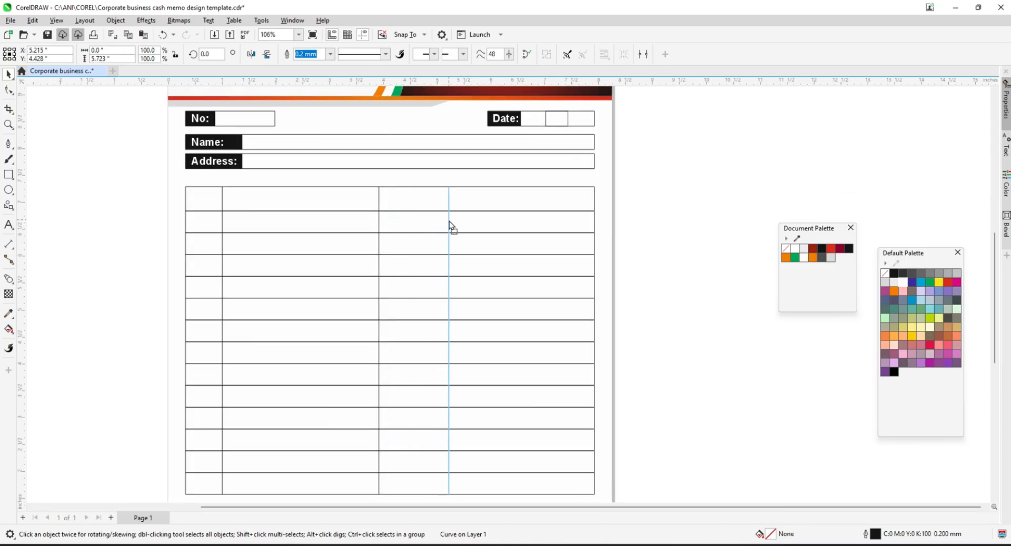
pyautogui.hotkey('ctrl', 'd')
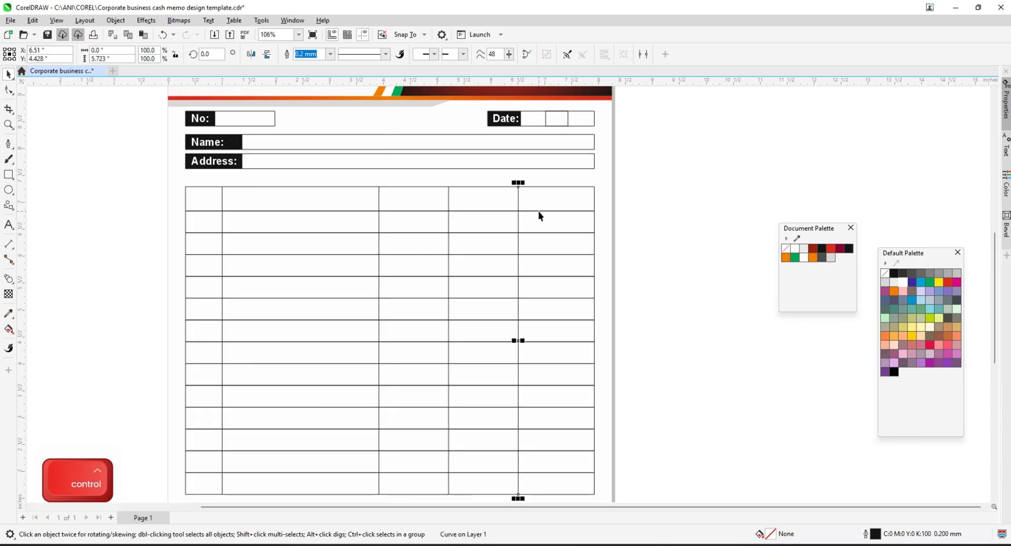
pyautogui.hotkey('ctrl', 'd')
# Group the four copied column dividers, align the group to the table's right edge and save the document
pyautogui.scroll(3, 570, 197)
pyautogui.keyDown('shift'); pyautogui.click(488, 196); pyautogui.keyUp('shift')
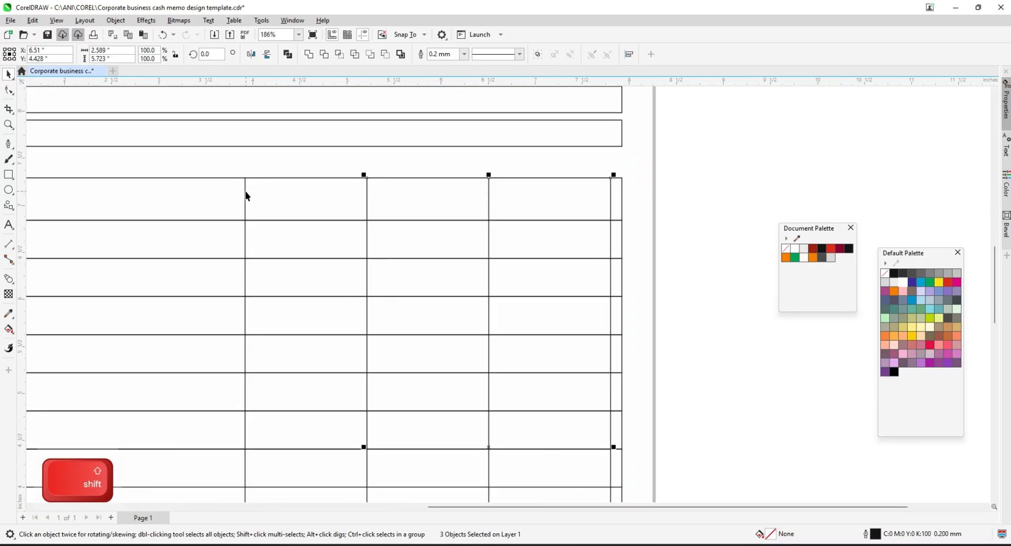
pyautogui.hotkey('ctrl', 'g')
pyautogui.scroll(3, 581, 205)
pyautogui.keyDown('shift'); pyautogui.click(636, 196); pyautogui.keyUp('shift')
pyautogui.press('r')
pyautogui.scroll(-6, 623, 180)
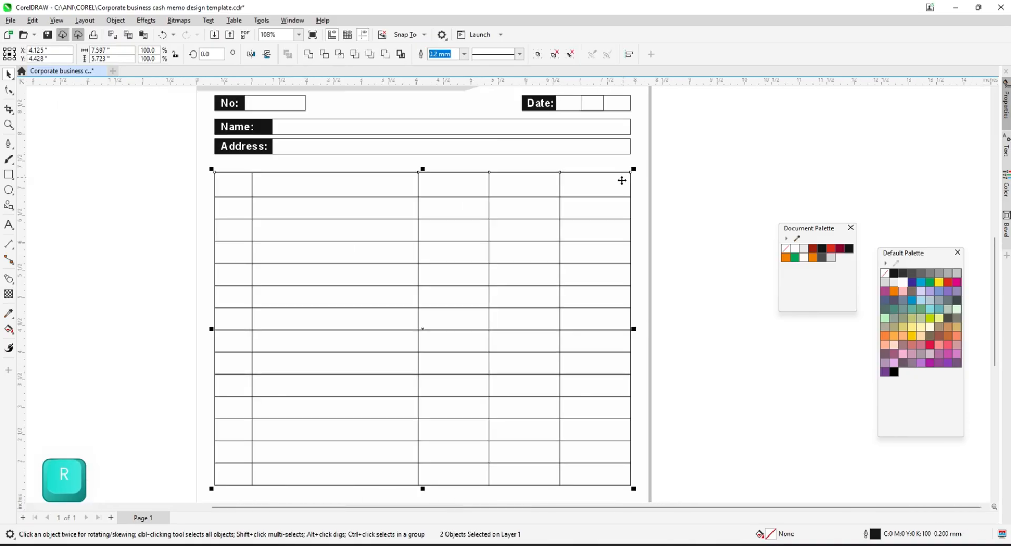
pyautogui.click(638, 201)
pyautogui.hotkey('ctrl', 's')
pyautogui.scroll(-4, 495, 208)
pyautogui.scroll(4, 404, 217)
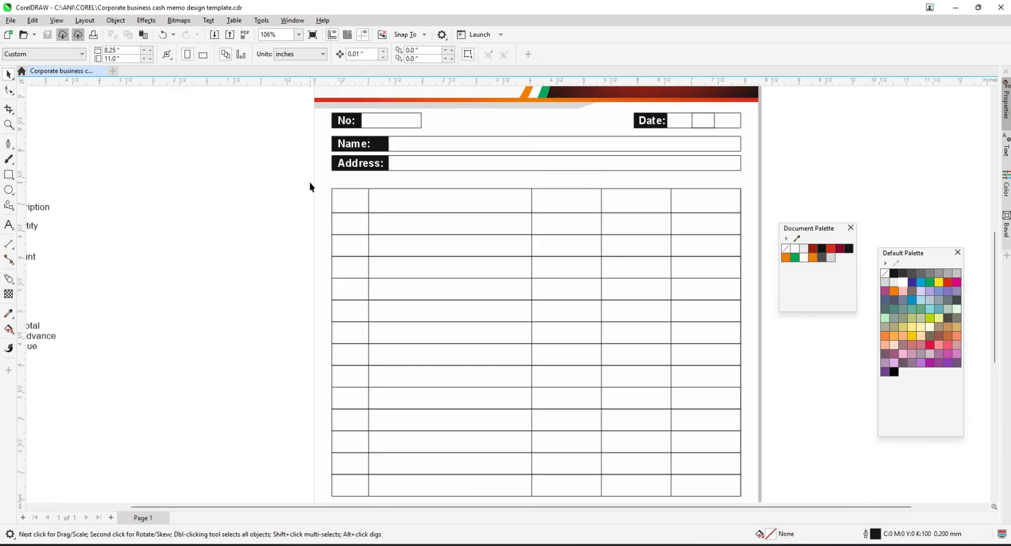
# Copy the fill and outline properties of the dark red contact panel onto the table's header row
pyautogui.click(362, 193)
pyautogui.scroll(-2, 472, 227)
pyautogui.scroll(1, 458, 255)
pyautogui.hotkey('ctrl', 'shift', 'a')
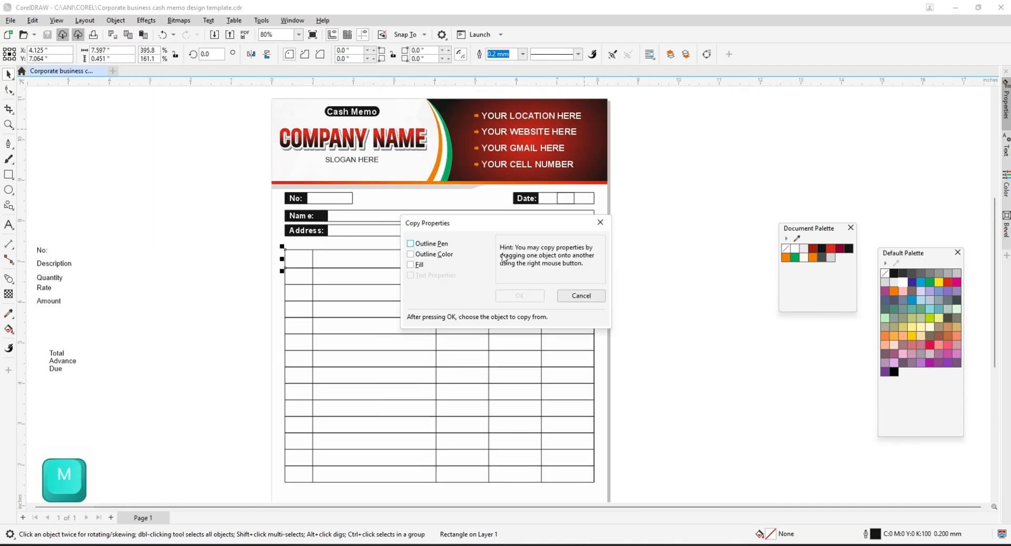
pyautogui.click(411, 264)
pyautogui.click(539, 297)
pyautogui.click(606, 160)
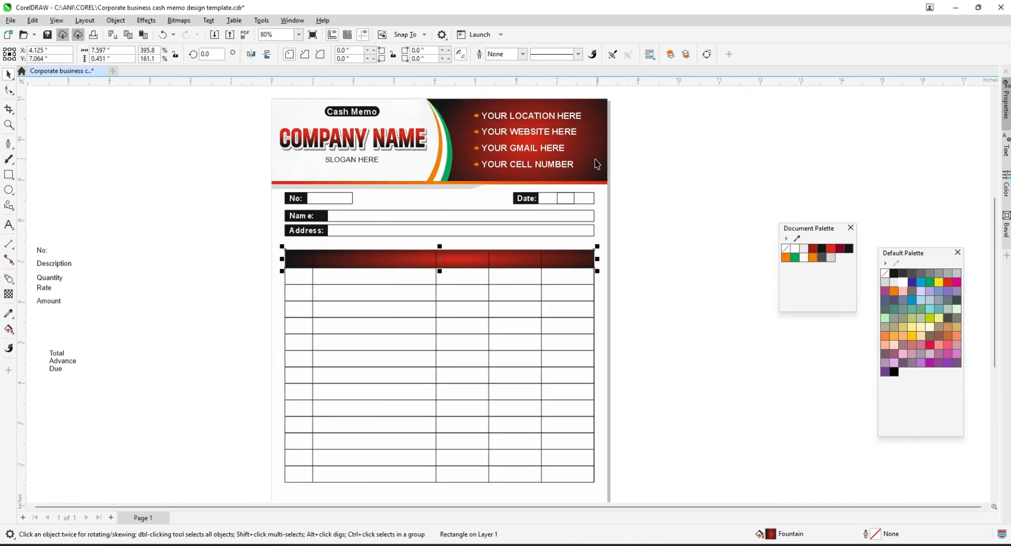
# Bring the red header row to the front of the column dividers and save the document
pyautogui.scroll(1, 514, 252)
pyautogui.hotkey('shift', 'pageup')
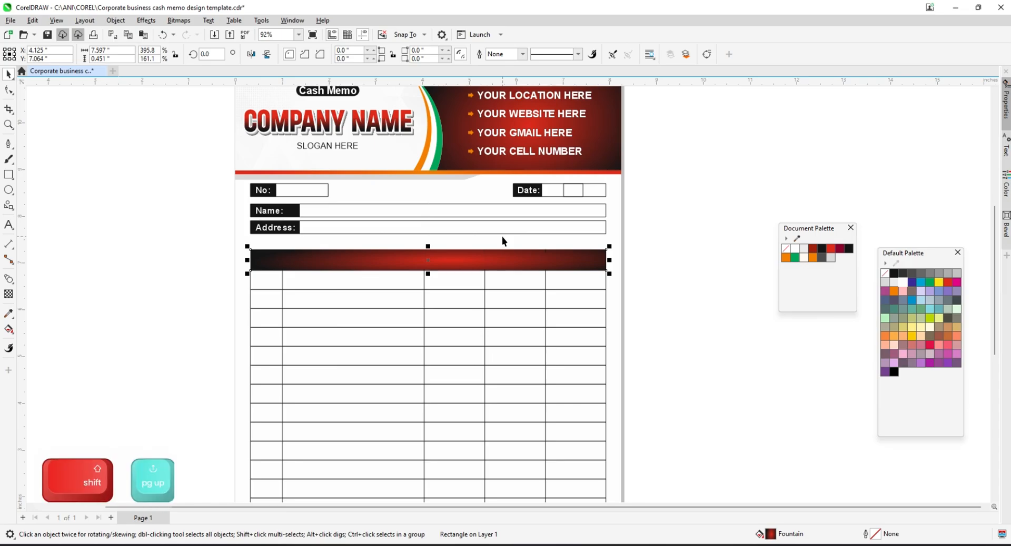
pyautogui.click(676, 329)
pyautogui.hotkey('ctrl', 's')
pyautogui.scroll(-3, 476, 230)
pyautogui.scroll(3, 364, 245)
# Make a copy of the header row about 0.56 by 0.39 inches over the first column and round its corners to about 0.058 inches
pyautogui.click(363, 247)
pyautogui.moveTo(672, 242); pyautogui.dragTo(344, 242)
pyautogui.scroll(10, 342, 239)
pyautogui.moveTo(427, 210); pyautogui.dragTo(416, 224)
pyautogui.click(7, 91)
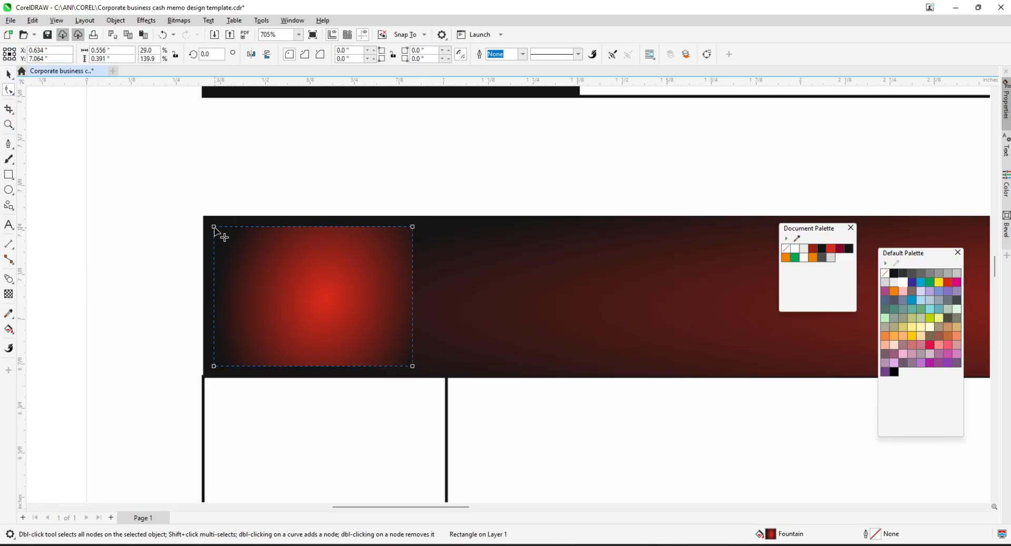
pyautogui.click(7, 76)
# Give the rounded header box a solid 0.1 mm outline in off-white (C0 M2 Y7 K0)
pyautogui.click(578, 54)
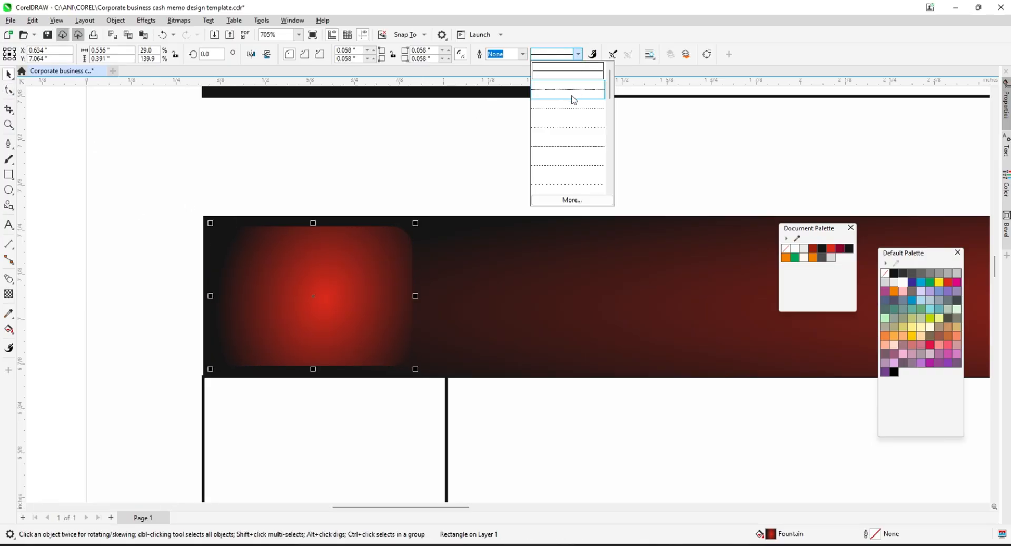
pyautogui.click(569, 95)
pyautogui.rightClick(807, 258)
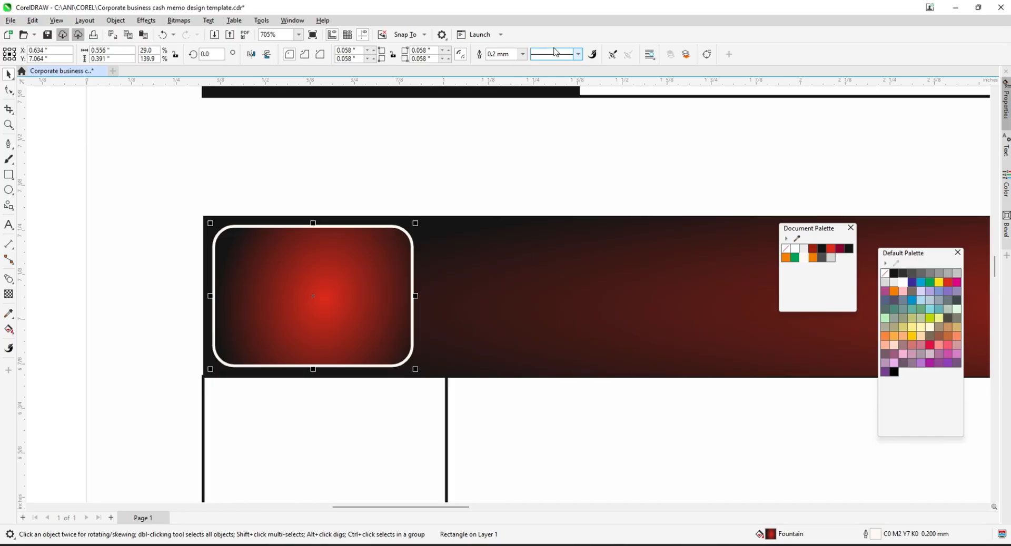
pyautogui.click(578, 54)
pyautogui.click(569, 96)
pyautogui.click(577, 53)
pyautogui.click(574, 149)
pyautogui.click(522, 54)
pyautogui.click(512, 82)
# Centre the rounded box vertically on the red header row
pyautogui.scroll(-2, 438, 226)
pyautogui.keyDown('shift'); pyautogui.click(451, 238); pyautogui.keyUp('shift')
pyautogui.press('e')
pyautogui.click(332, 247)
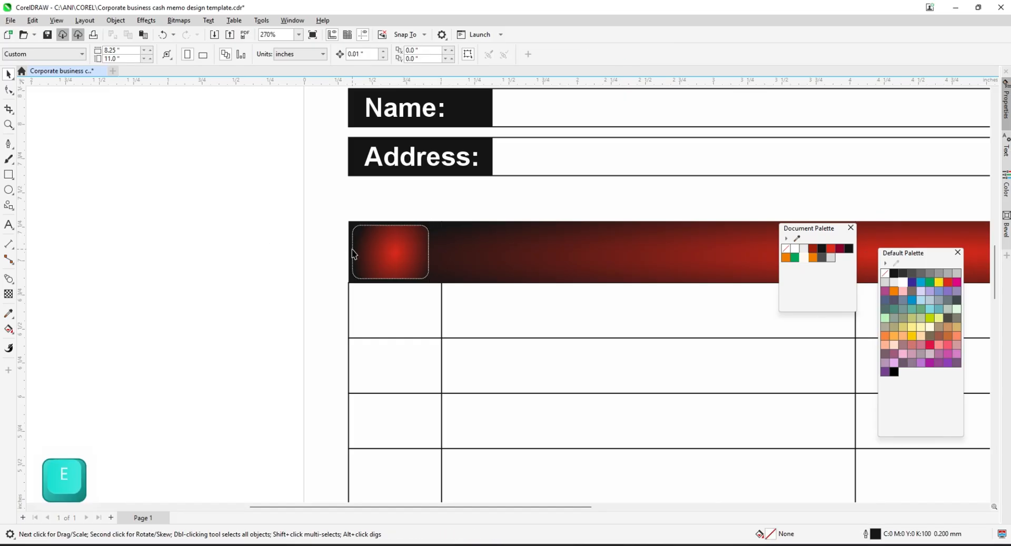
# Fill the rounded header box with off-white and change the fill to plain white
pyautogui.click(354, 248)
pyautogui.scroll(2, 353, 249)
pyautogui.click(804, 258)
pyautogui.scroll(-2, 555, 233)
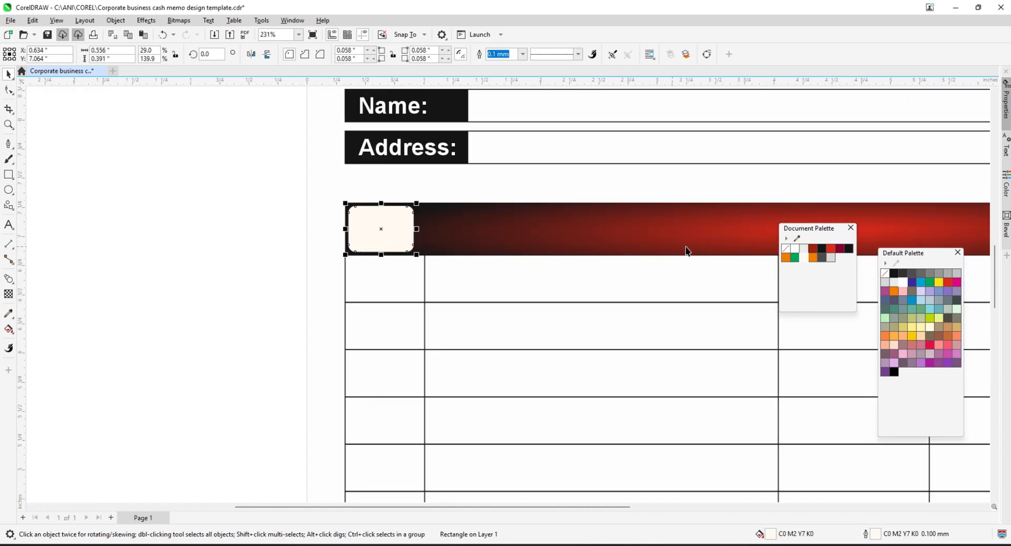
pyautogui.click(802, 253)
pyautogui.scroll(-3, 358, 232)
pyautogui.scroll(4, 400, 203)
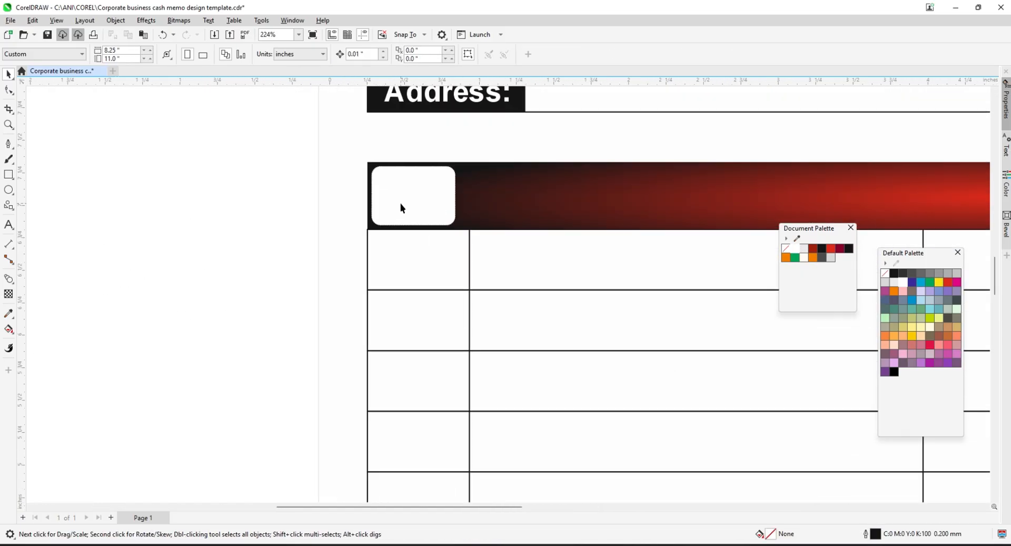
# Widen the rounded box to about 0.6 inches and apply a vertical fountain fill from yellow at its top to orange below
pyautogui.scroll(2, 503, 191)
pyautogui.moveTo(474, 195); pyautogui.dragTo(488, 195)
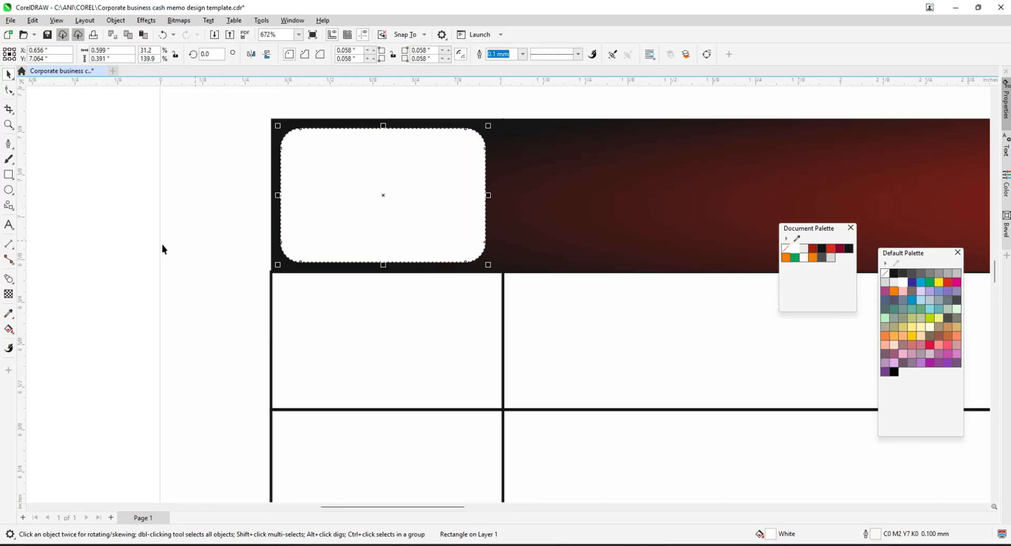
pyautogui.click(9, 329)
pyautogui.moveTo(444, 135); pyautogui.dragTo(445, 255)
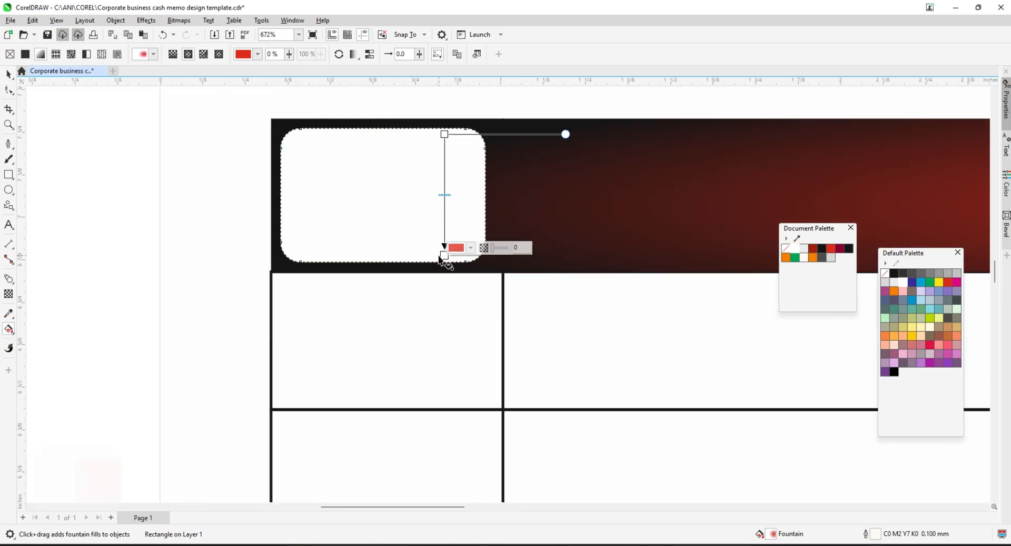
pyautogui.click(893, 293)
pyautogui.moveTo(445, 135); pyautogui.dragTo(444, 135)
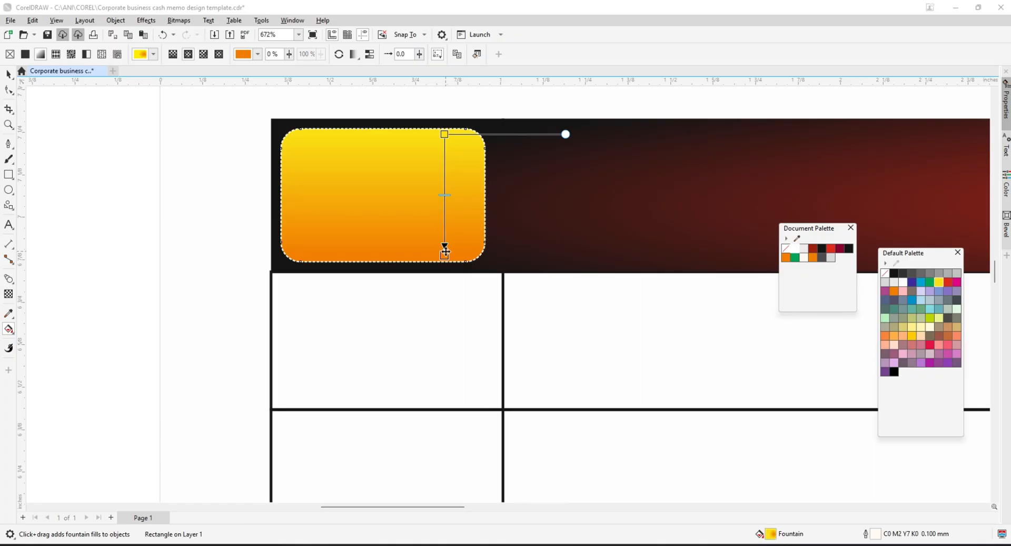
pyautogui.moveTo(444, 255); pyautogui.dragTo(444, 282)
pyautogui.click(9, 75)
pyautogui.click(240, 190)
# Copy the yellow box into the second header column and stretch the copy to about 2.89 inches wide
pyautogui.scroll(-3, 241, 192)
pyautogui.scroll(2, 277, 188)
pyautogui.moveTo(264, 205); pyautogui.dragTo(702, 220)
pyautogui.scroll(-3, 336, 204)
pyautogui.scroll(2, 277, 206)
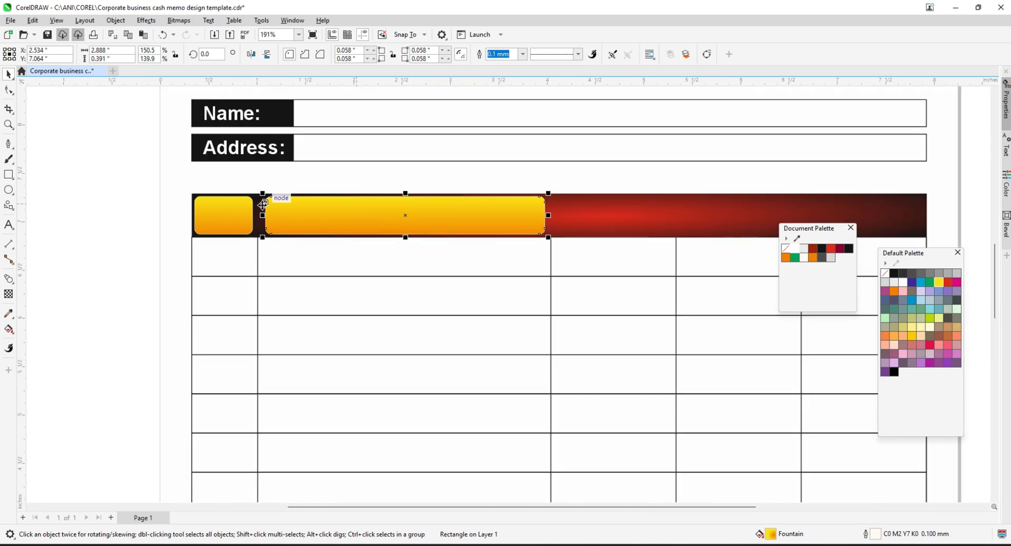
# Copy the yellow box into the third header column and resize the copy to about 1.17 inches wide
pyautogui.moveTo(560, 218); pyautogui.dragTo(692, 225)
pyautogui.scroll(2, 648, 213)
pyautogui.scroll(-5, 337, 219)
pyautogui.scroll(3, 481, 223)
# Duplicate the third column's yellow box into the fourth and fifth header columns and save the document
pyautogui.moveTo(426, 217); pyautogui.dragTo(570, 220)
pyautogui.hotkey('ctrl', 'd')
pyautogui.scroll(-5, 579, 219)
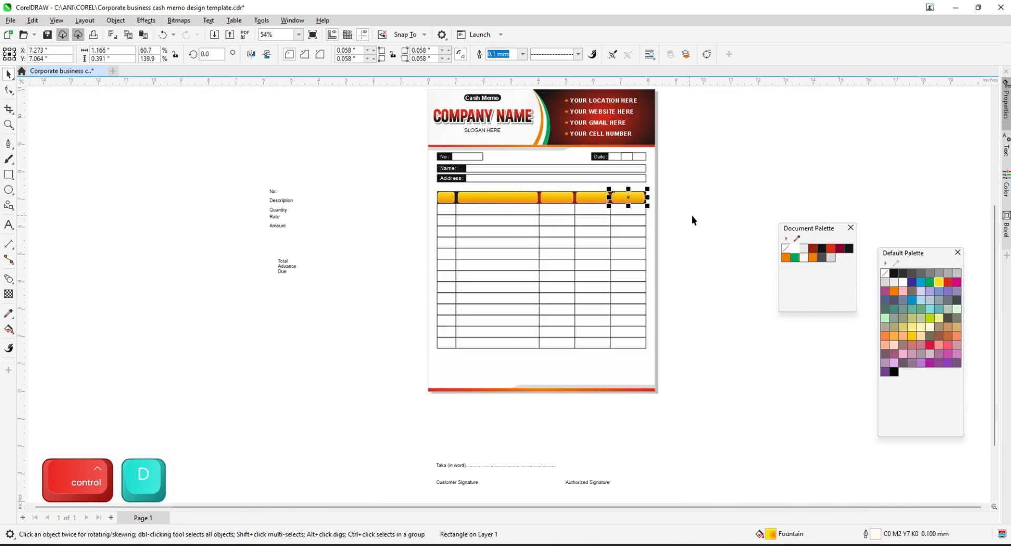
pyautogui.click(668, 178)
pyautogui.hotkey('ctrl', 's')
pyautogui.scroll(2, 610, 182)
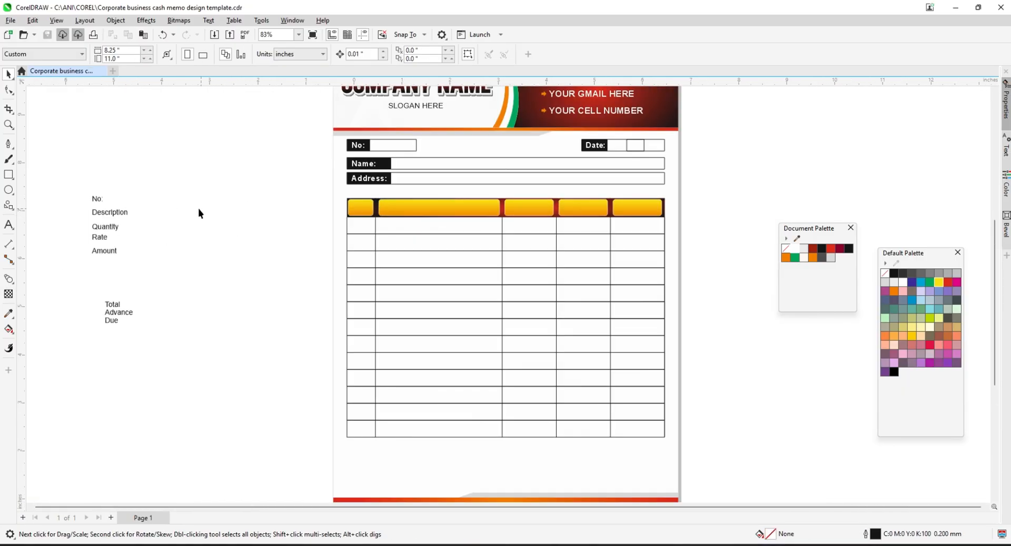
# Make the No:, Description, Quantity, Rate and Amount labels bold and move them beside the table
pyautogui.moveTo(109, 253); pyautogui.dragTo(131, 256)
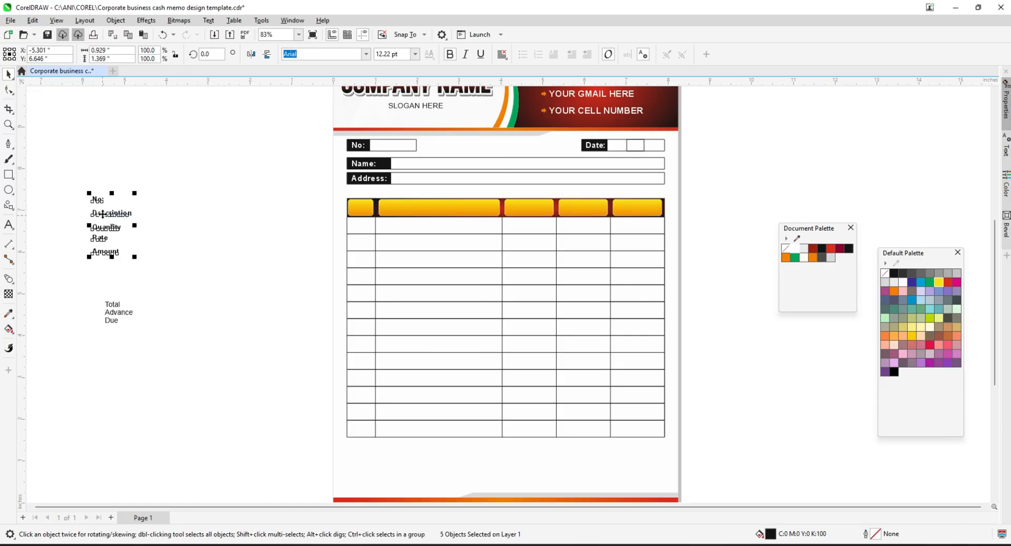
pyautogui.moveTo(308, 228); pyautogui.dragTo(291, 228)
pyautogui.scroll(2, 331, 206)
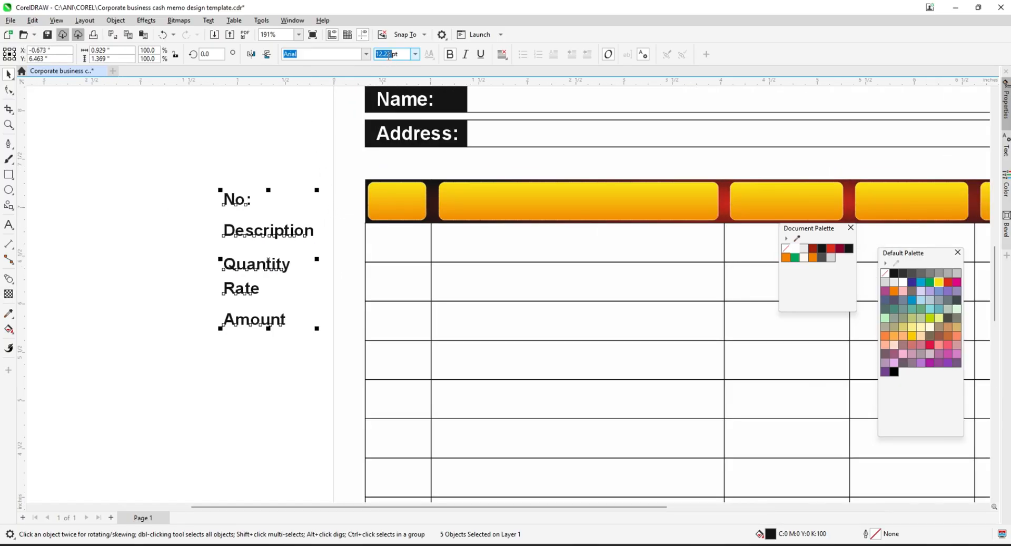
# Set the font size of the five column labels to 15 pt
pyautogui.write('15')
pyautogui.press('Return')
pyautogui.click(217, 176)
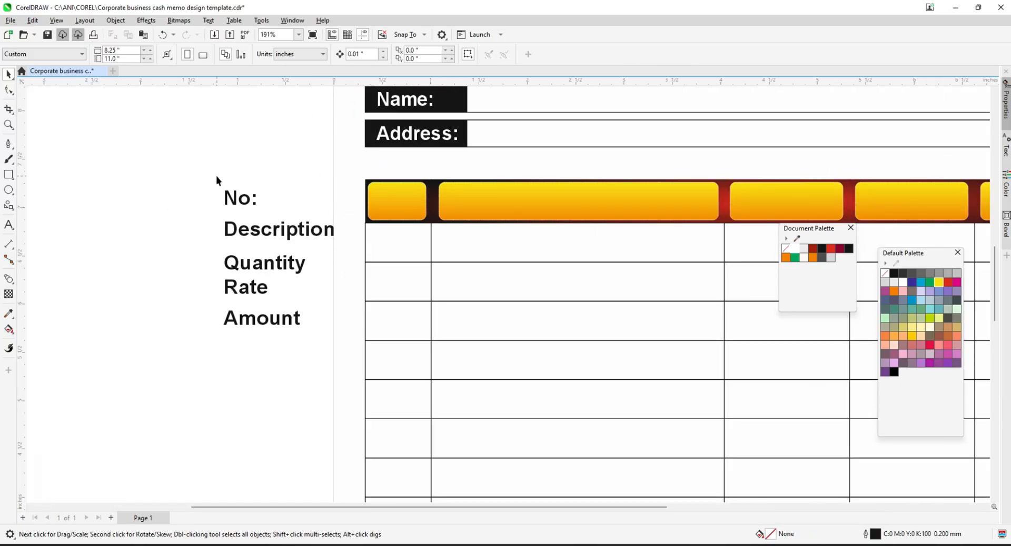
# Bring the five column labels to the front of the stacking order
pyautogui.moveTo(286, 356); pyautogui.dragTo(344, 339)
pyautogui.hotkey('shift', 'pageup')
pyautogui.click(294, 203)
# Try to centre the No: and Description labels inside the first two yellow header boxes
pyautogui.click(242, 196)
pyautogui.moveTo(368, 200); pyautogui.dragTo(418, 199)
pyautogui.scroll(-2, 279, 206)
pyautogui.click(280, 220)
pyautogui.hotkey('ctrl', 'z')
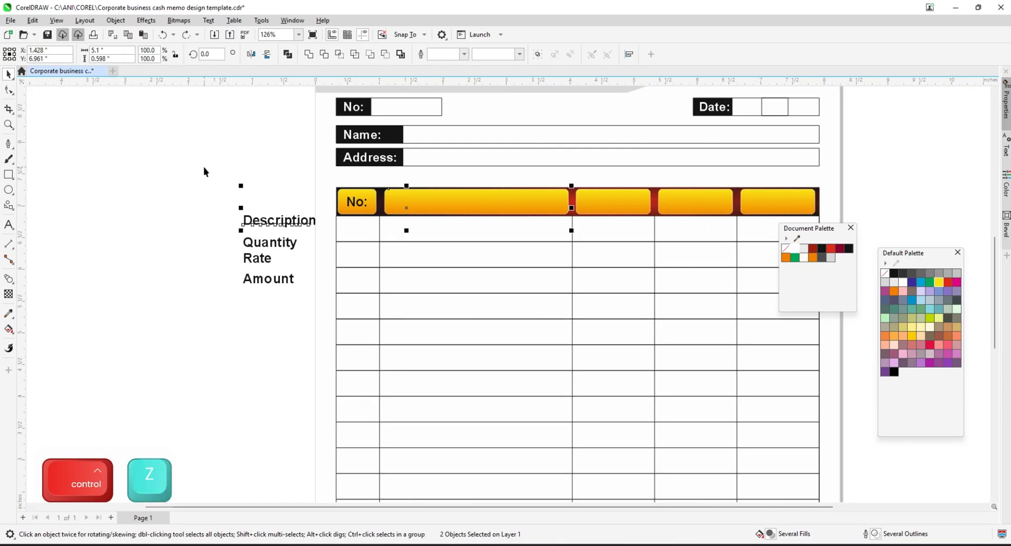
pyautogui.hotkey('ctrl', 'z')
# Set the five column labels to 17 pt and shift them further left of the table
pyautogui.moveTo(219, 152); pyautogui.dragTo(324, 290)
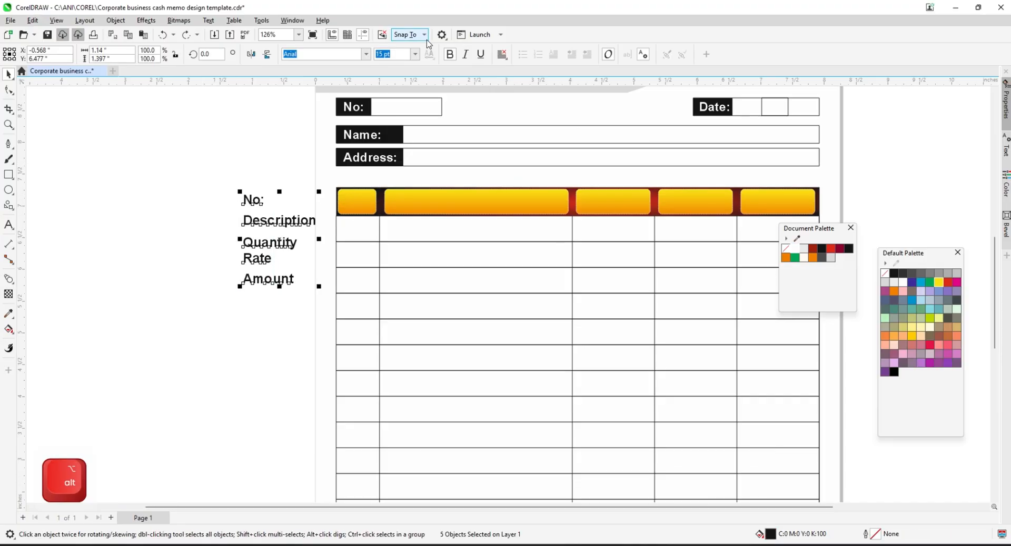
pyautogui.write('17')
pyautogui.press('Return')
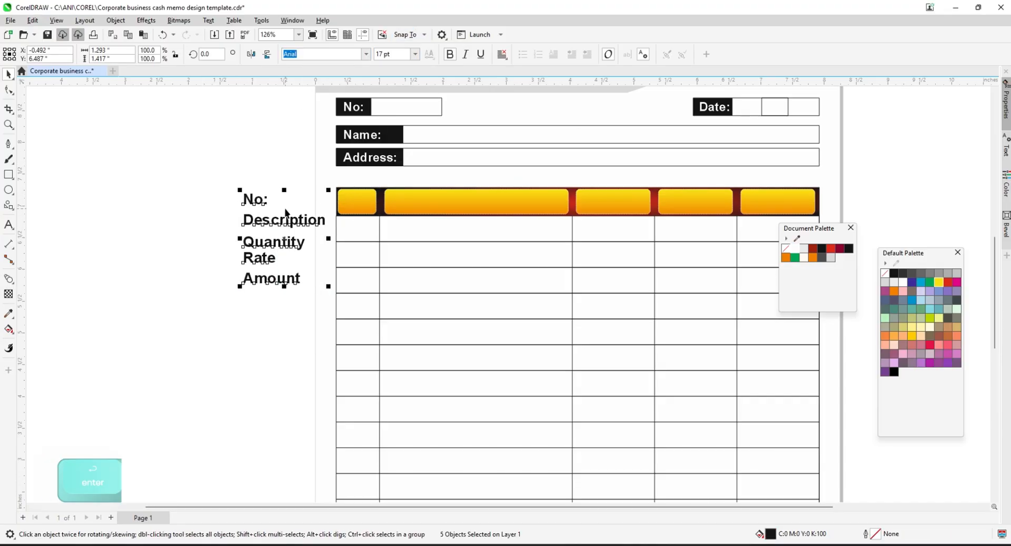
pyautogui.click(172, 172)
# Centre the No: label horizontally and vertically inside the first yellow header box
pyautogui.doubleClick(204, 197)
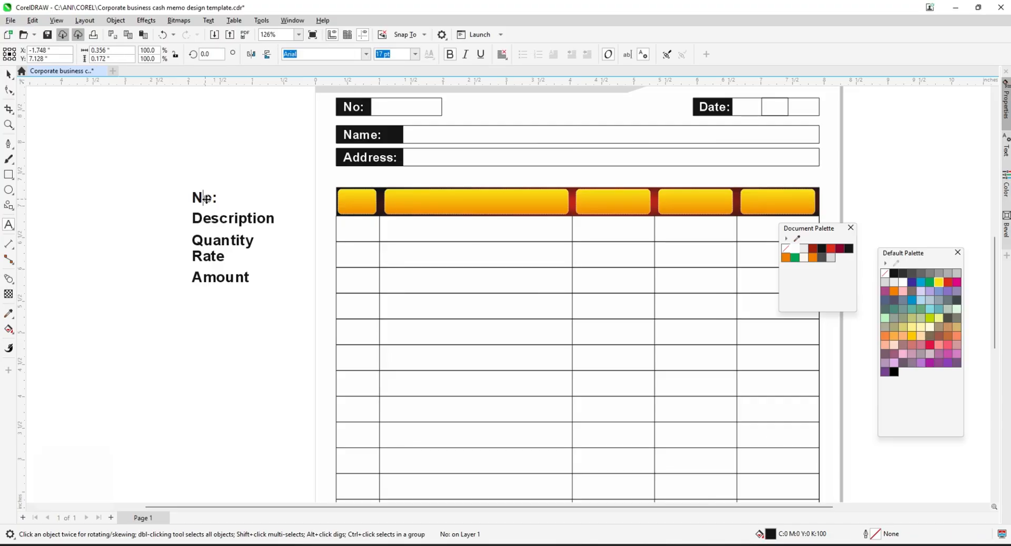
pyautogui.click(9, 74)
pyautogui.click(138, 147)
pyautogui.click(195, 197)
pyautogui.keyDown('shift'); pyautogui.click(370, 209); pyautogui.keyUp('shift')
pyautogui.press('c')
pyautogui.press('e')
# Centre the Description and Quantity labels inside the second and third yellow header boxes
pyautogui.click(294, 179)
pyautogui.click(244, 221)
pyautogui.keyDown('shift'); pyautogui.click(424, 204); pyautogui.keyUp('shift')
pyautogui.press('c')
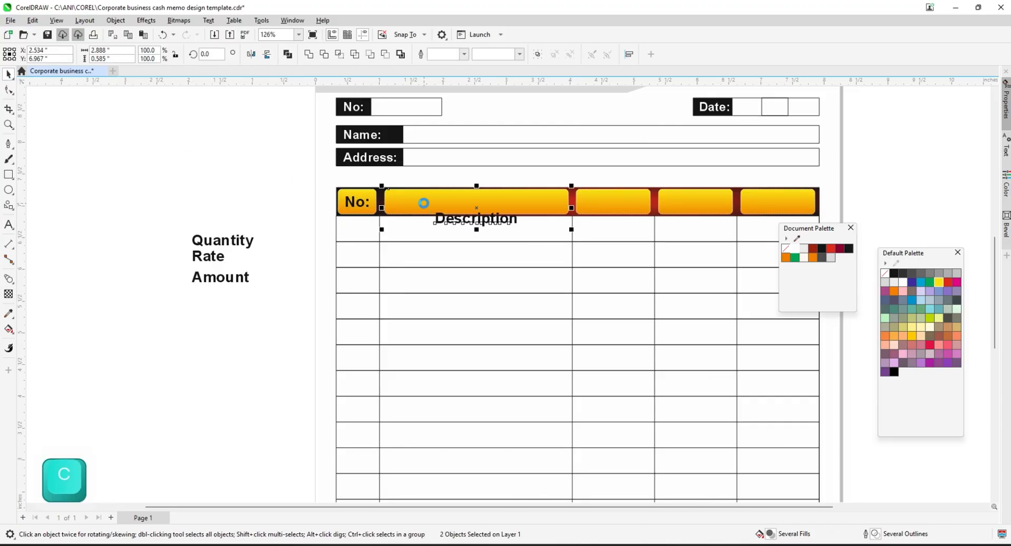
pyautogui.press('e')
pyautogui.click(296, 215)
pyautogui.click(234, 242)
pyautogui.keyDown('shift'); pyautogui.click(605, 202); pyautogui.keyUp('shift')
pyautogui.press('e')
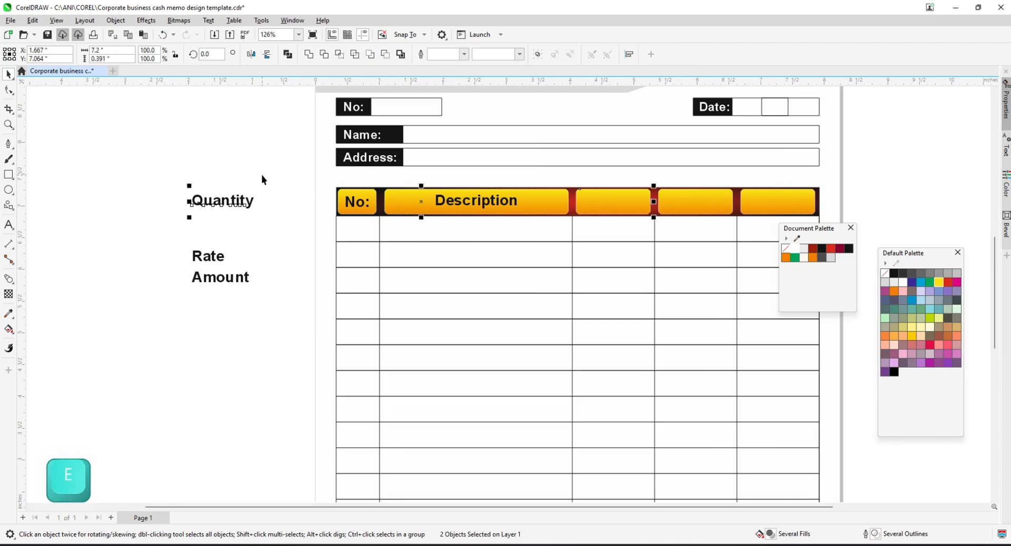
pyautogui.press('c')
# Centre the Rate and Amount labels inside the last two yellow header boxes
pyautogui.click(220, 169)
pyautogui.click(209, 256)
pyautogui.keyDown('shift'); pyautogui.click(685, 202); pyautogui.keyUp('shift')
pyautogui.press('c')
pyautogui.press('e')
pyautogui.click(247, 268)
pyautogui.click(246, 272)
pyautogui.keyDown('shift'); pyautogui.click(763, 197); pyautogui.keyUp('shift')
pyautogui.press('c')
pyautogui.click(200, 191)
# Delete the line segments of the bottom three table rows across the No:, Description and Quantity columns
pyautogui.scroll(-5, 339, 224)
pyautogui.scroll(3, 405, 185)
pyautogui.scroll(-3, 419, 184)
pyautogui.scroll(3, 531, 362)
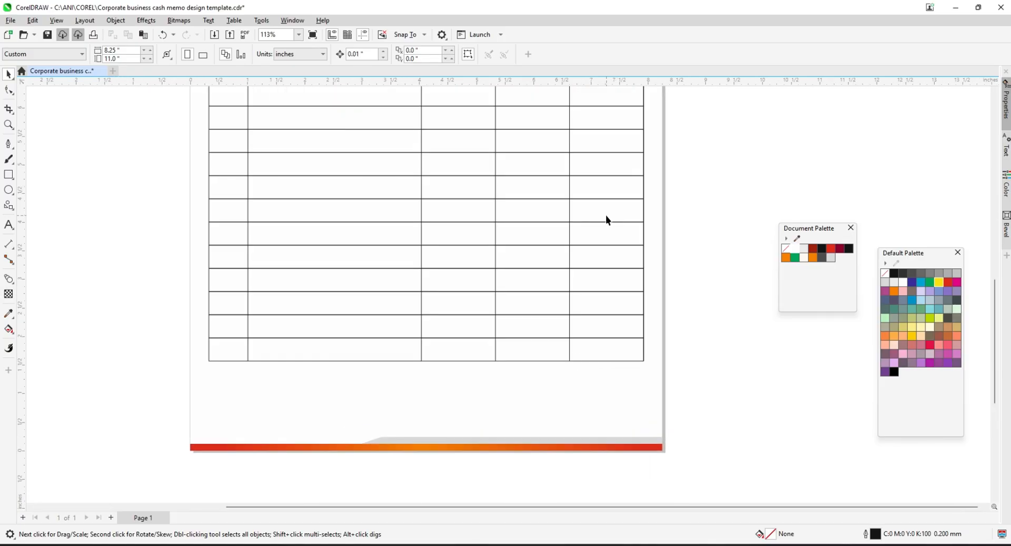
pyautogui.scroll(-1, 571, 279)
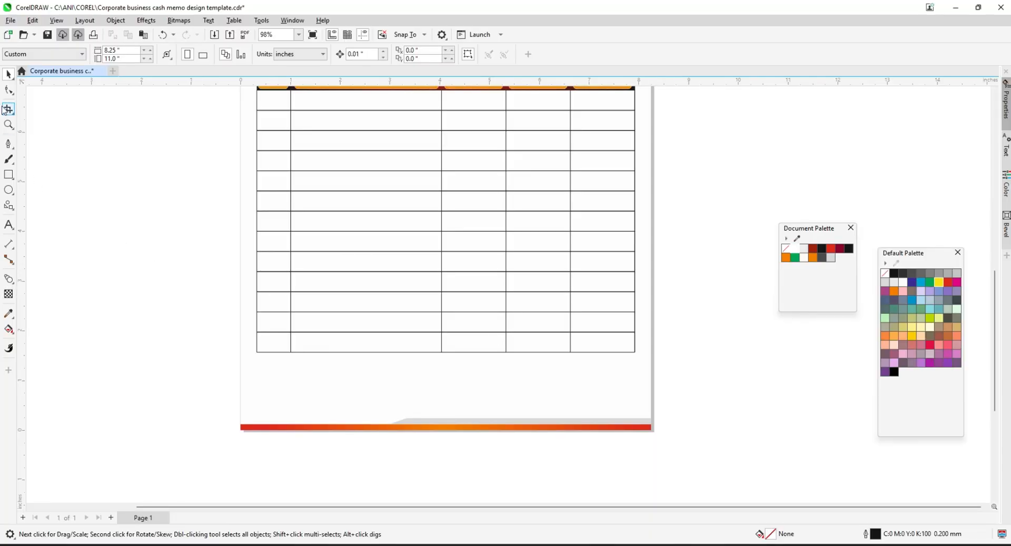
pyautogui.click(47, 131)
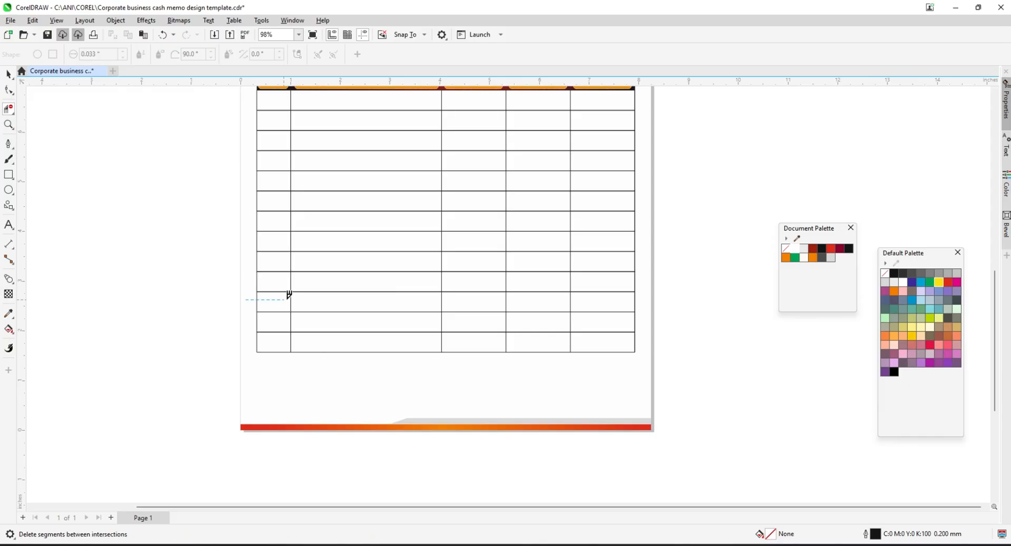
pyautogui.moveTo(259, 366); pyautogui.dragTo(259, 367)
pyautogui.scroll(-4, 537, 343)
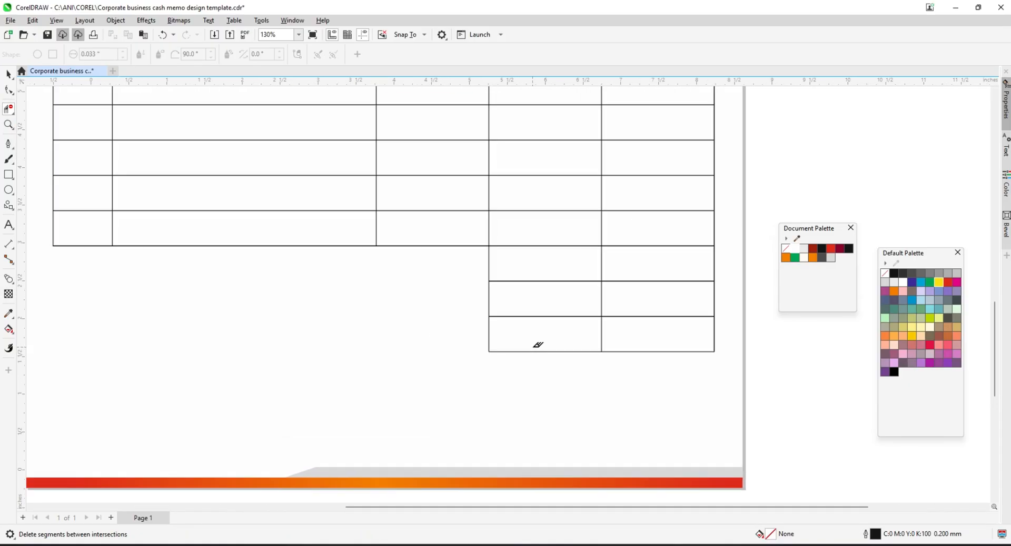
pyautogui.scroll(4, 548, 326)
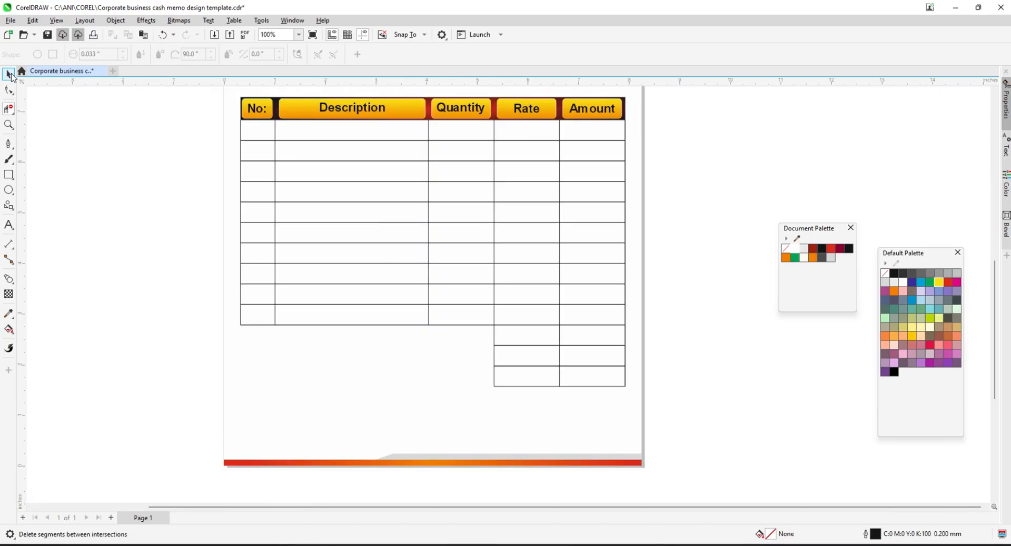
pyautogui.click(10, 76)
# Draw a rectangle about 1.233 by 0.351 in, slightly inset in the first of the three remaining lower cells under Rate
pyautogui.scroll(-4, 516, 336)
pyautogui.scroll(7, 522, 356)
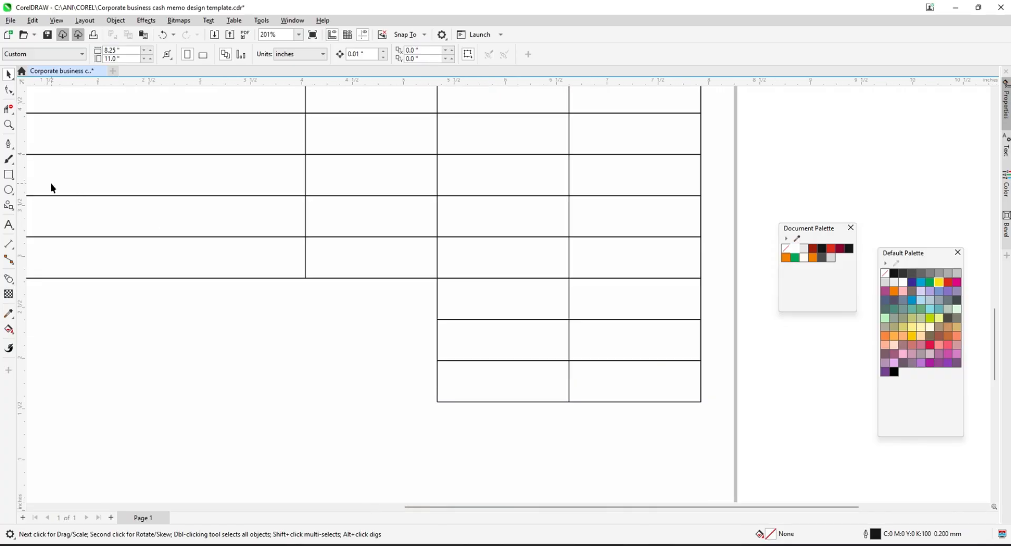
pyautogui.click(9, 175)
pyautogui.scroll(-4, 422, 275)
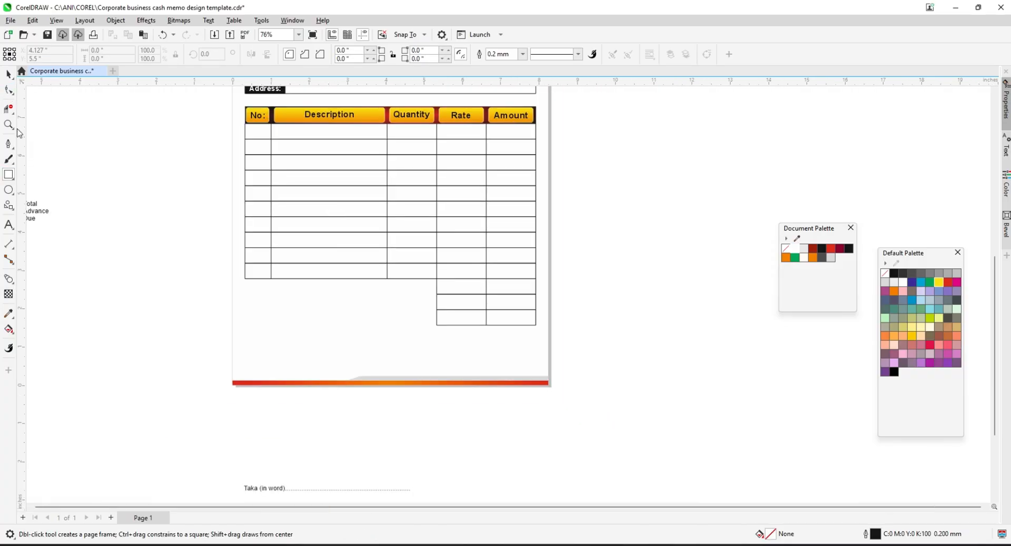
pyautogui.scroll(8, 531, 292)
pyautogui.moveTo(315, 238); pyautogui.dragTo(540, 309)
pyautogui.press('space')
pyautogui.scroll(1, 535, 238)
pyautogui.scroll(1, 536, 238)
pyautogui.moveTo(540, 233); pyautogui.dragTo(532, 243)
pyautogui.scroll(-1, 625, 250)
pyautogui.scroll(2, 450, 239)
pyautogui.moveTo(450, 239); pyautogui.dragTo(450, 248)
# Round all corners of the new rectangle to a 0.056 in radius
pyautogui.click(9, 90)
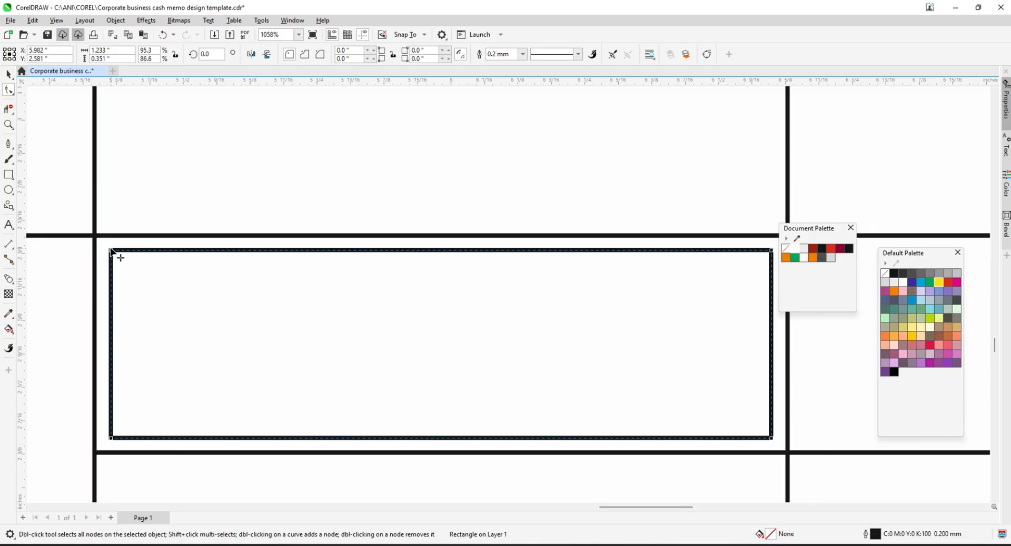
pyautogui.scroll(-3, 429, 284)
pyautogui.press('space')
pyautogui.scroll(-3, 594, 362)
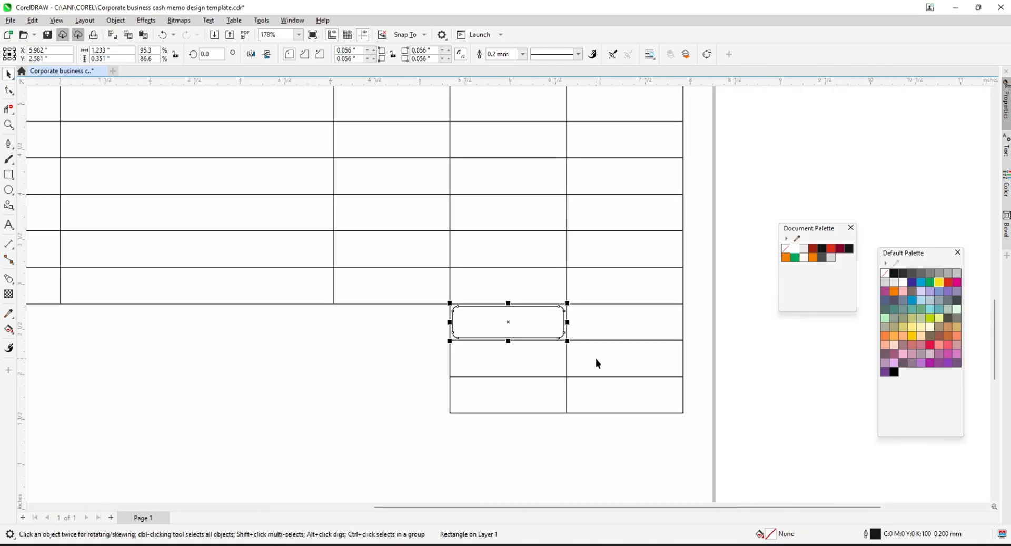
# Copy the outline and fill of a yellow header box onto the rounded rectangle and turn its gradient vertical
pyautogui.scroll(2, 559, 126)
pyautogui.hotkey('ctrl', 'shift', 'a')
pyautogui.click(519, 295)
pyautogui.click(529, 122)
pyautogui.scroll(-2, 541, 251)
pyautogui.scroll(-2, 554, 329)
pyautogui.scroll(5, 554, 329)
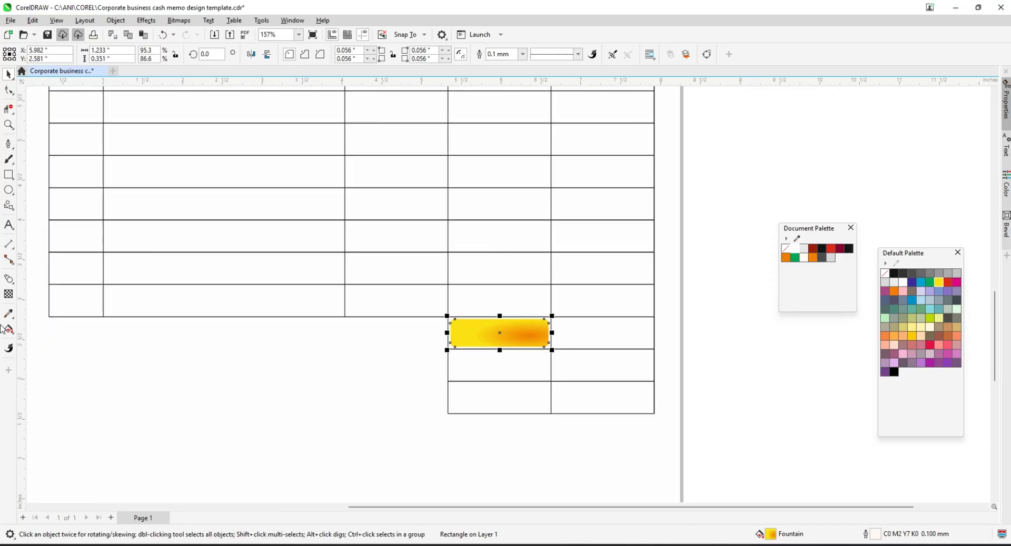
pyautogui.press('g')
pyautogui.scroll(3, 485, 340)
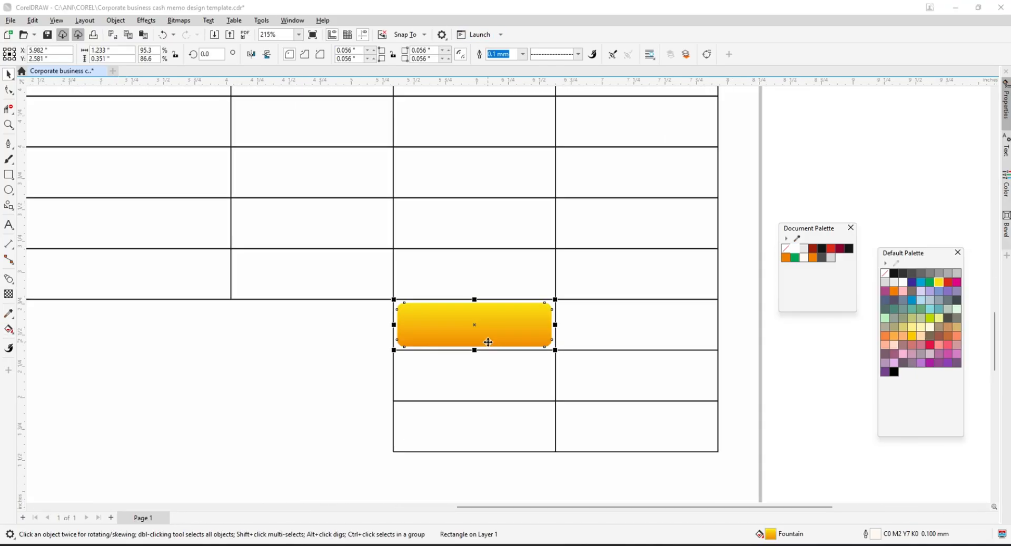
# Duplicate the yellow rounded box downward into the two cells beneath it
pyautogui.moveTo(471, 318); pyautogui.dragTo(474, 394)
pyautogui.rightClick(474, 395)
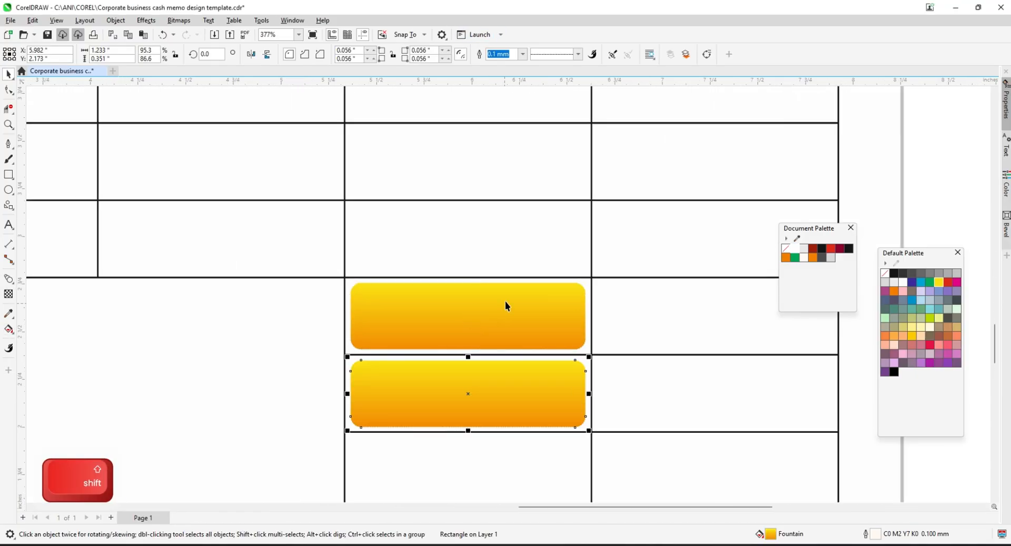
pyautogui.scroll(-3, 503, 299)
pyautogui.hotkey('ctrl', 'd')
pyautogui.scroll(-2, 509, 285)
pyautogui.click(709, 377)
pyautogui.scroll(4, 521, 310)
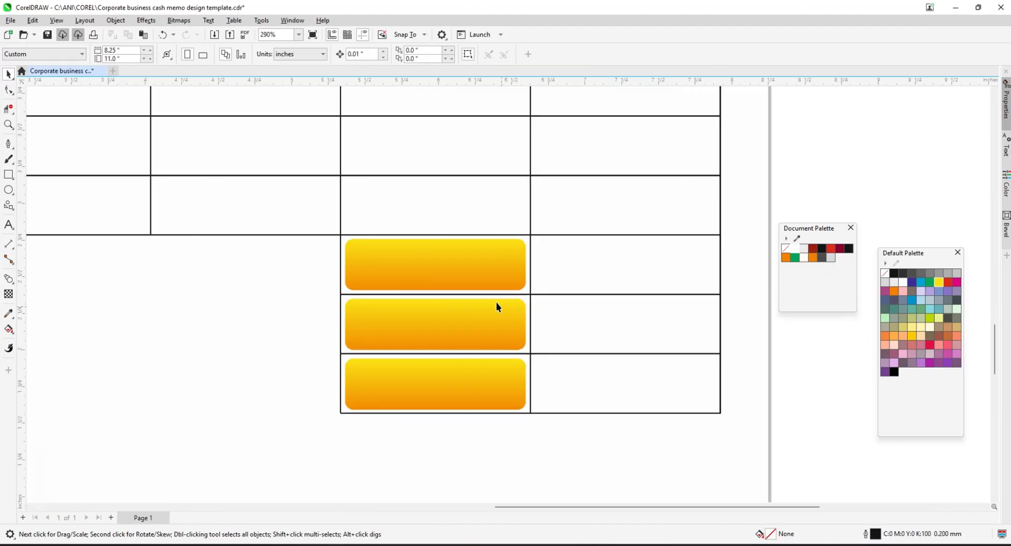
# Draw a rectangle about 1.294 by 1.217 in covering the three cells with the yellow boxes
pyautogui.click(9, 175)
pyautogui.moveTo(340, 236); pyautogui.dragTo(534, 412)
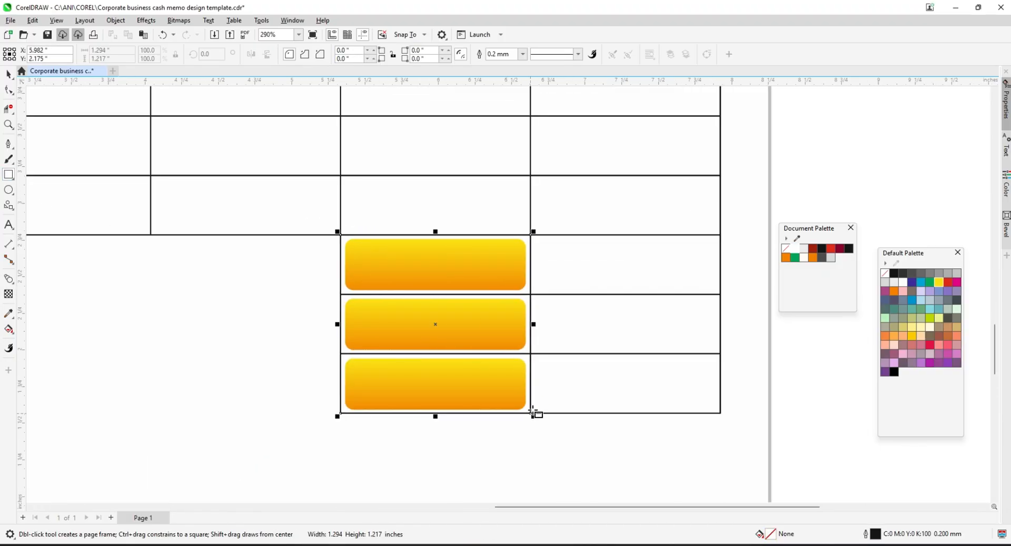
pyautogui.scroll(-4, 535, 411)
pyautogui.press('space')
# Copy the outline and fill of the dark red header contact panel onto the new rectangle
pyautogui.scroll(3, 450, 362)
pyautogui.scroll(2, 478, 217)
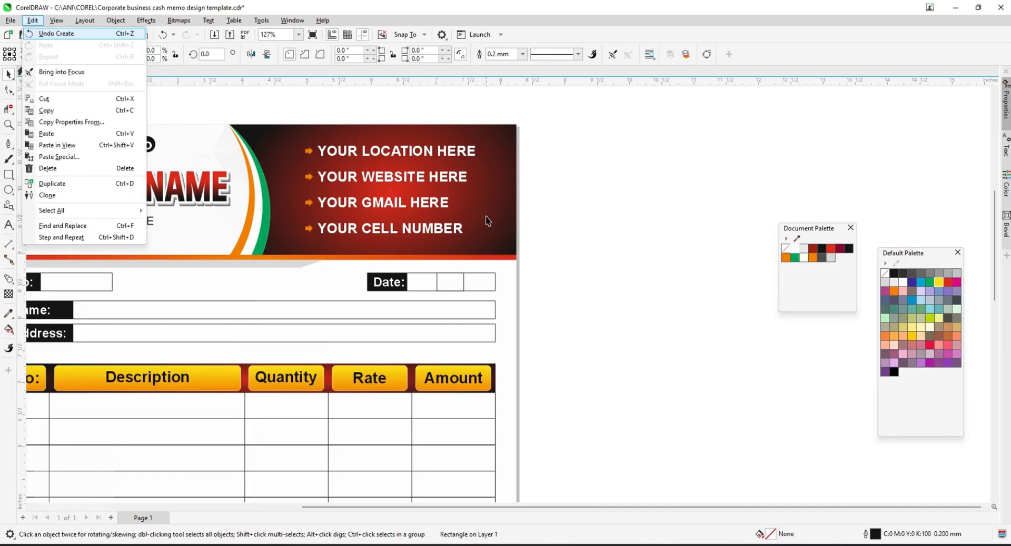
pyautogui.hotkey('ctrl', 'shift', 'a')
pyautogui.click(518, 296)
pyautogui.click(498, 218)
pyautogui.scroll(-4, 503, 211)
pyautogui.click(511, 284)
pyautogui.scroll(5, 500, 293)
# Reorder the dark red rectangle so it sits behind the three yellow boxes but above the page background
pyautogui.click(467, 300)
pyautogui.hotkey('shift', 'pagedown')
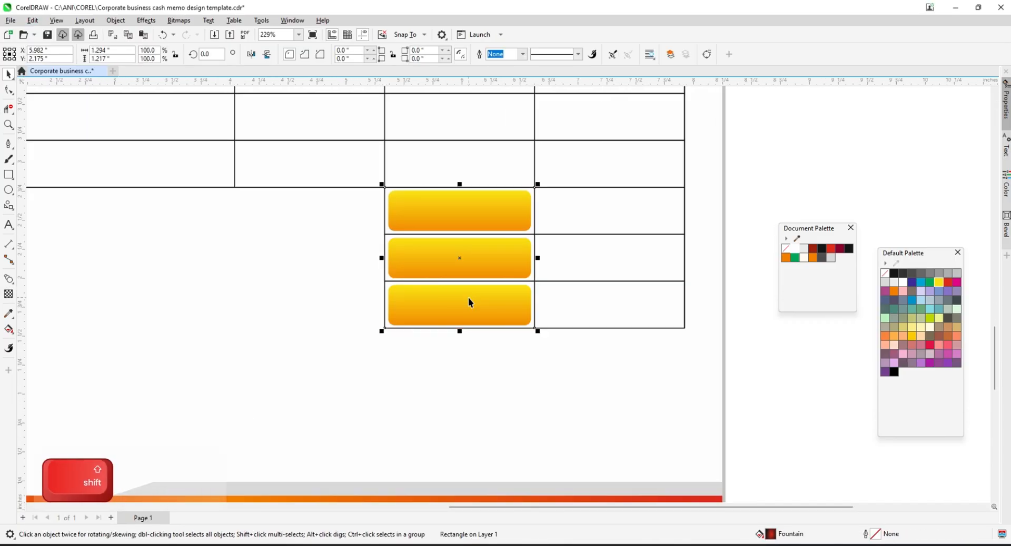
pyautogui.hotkey('ctrl', 'pageup')
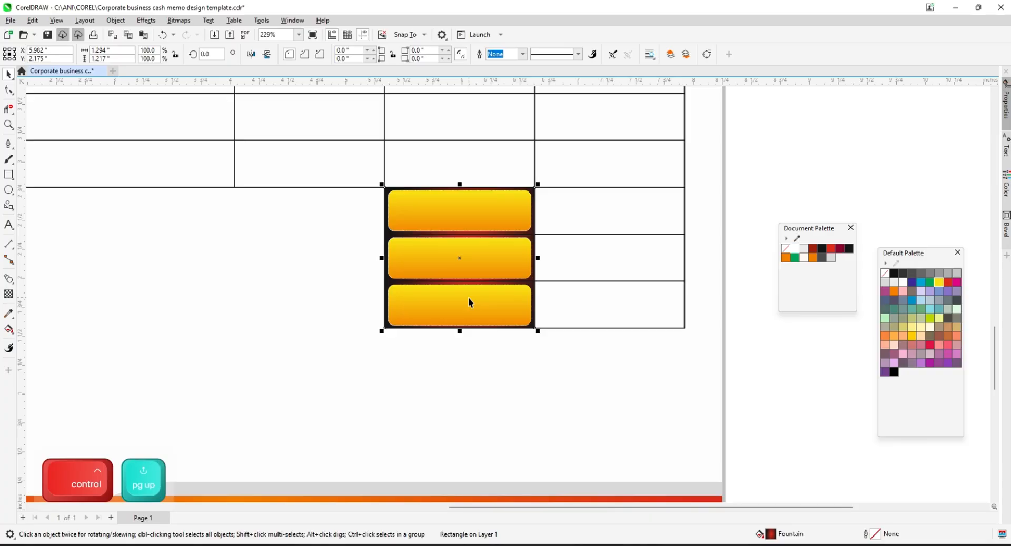
pyautogui.hotkey('ctrl', 'pageup')
pyautogui.hotkey('ctrl', 'pagedown')
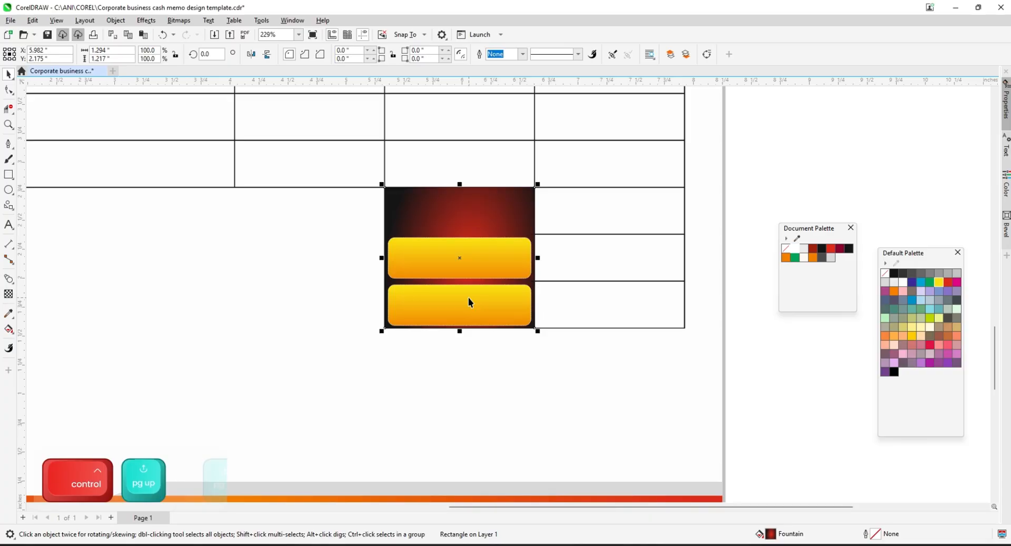
pyautogui.scroll(-5, 469, 298)
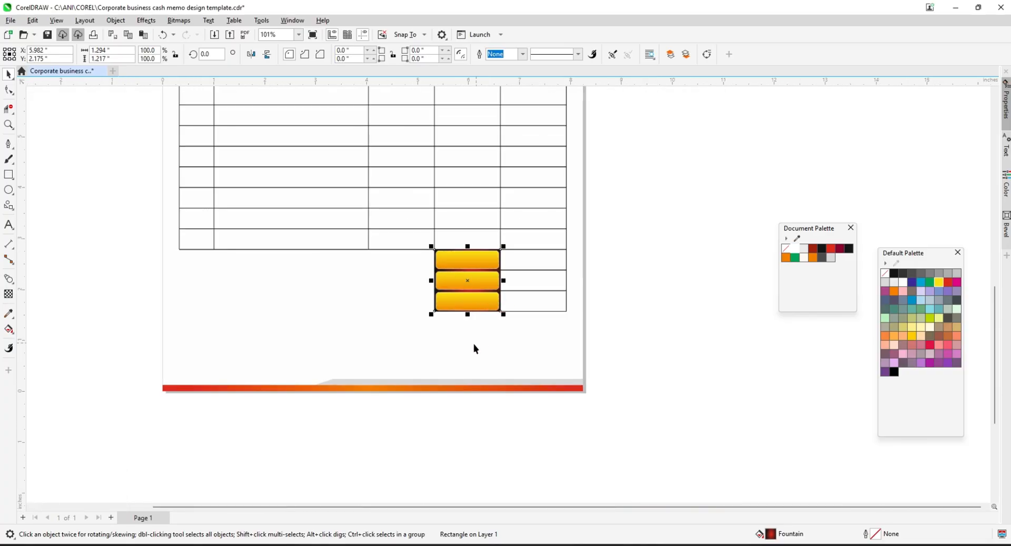
pyautogui.click(429, 424)
# Move the Taka (in word) line under the table beside the yellow boxes, slightly indented from the table's left edge
pyautogui.scroll(2, 404, 349)
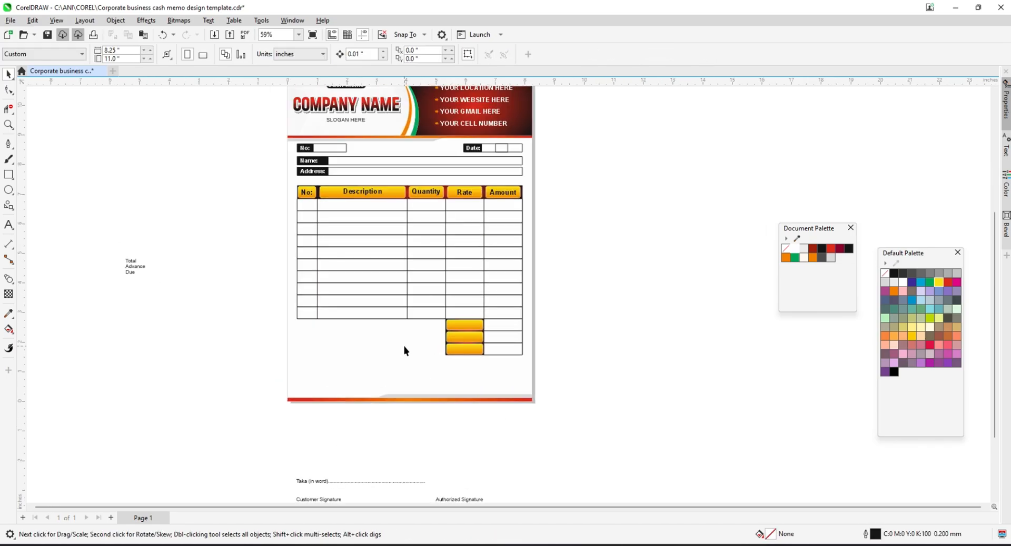
pyautogui.scroll(1, 332, 470)
pyautogui.moveTo(332, 472); pyautogui.dragTo(346, 363)
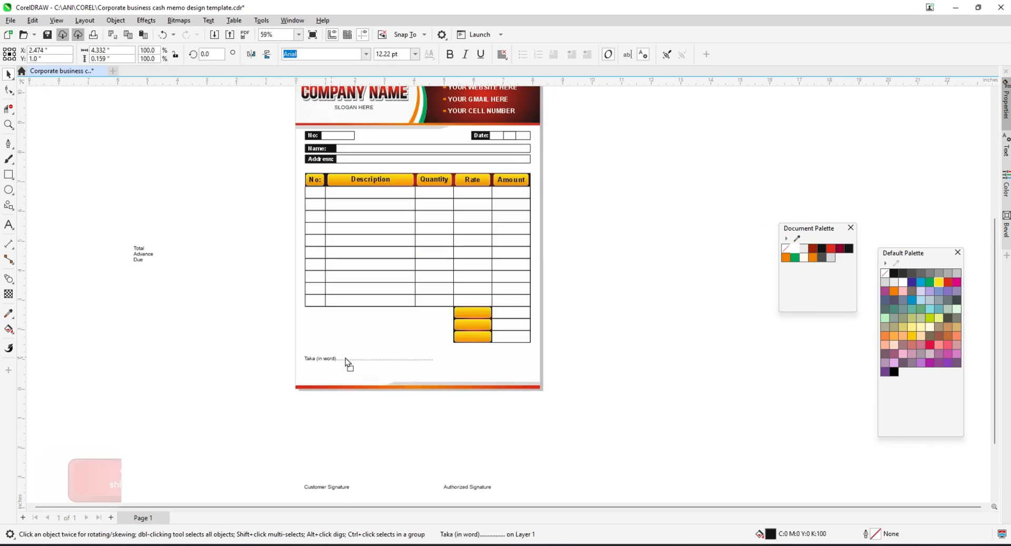
pyautogui.moveTo(346, 345); pyautogui.dragTo(347, 330)
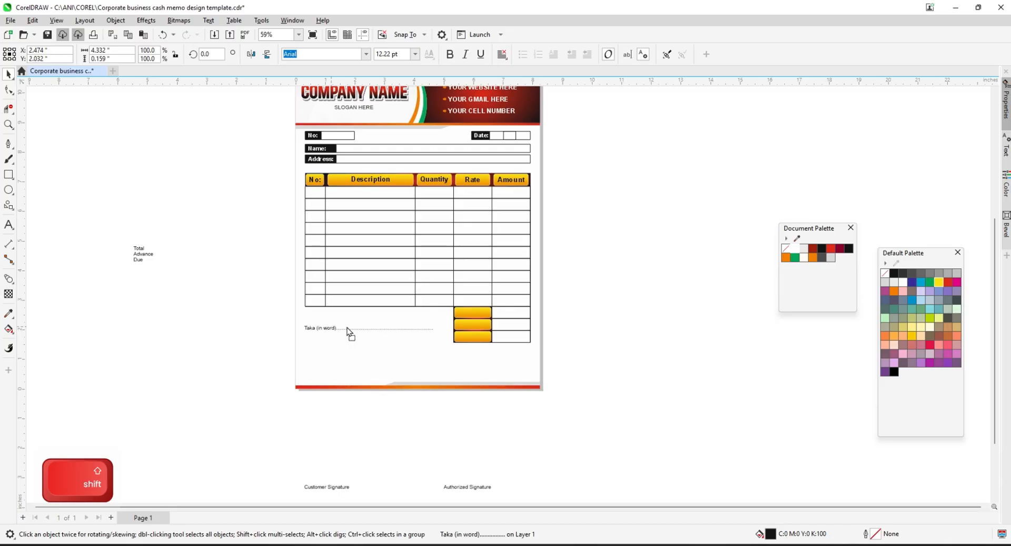
pyautogui.scroll(4, 347, 329)
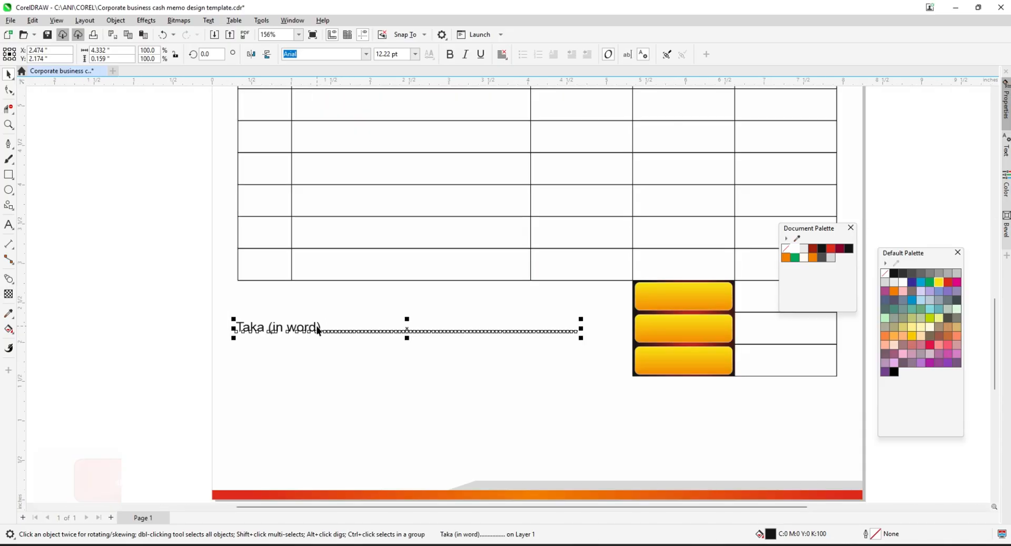
pyautogui.moveTo(307, 330); pyautogui.dragTo(316, 331)
pyautogui.scroll(-1, 316, 329)
pyautogui.scroll(1, 312, 319)
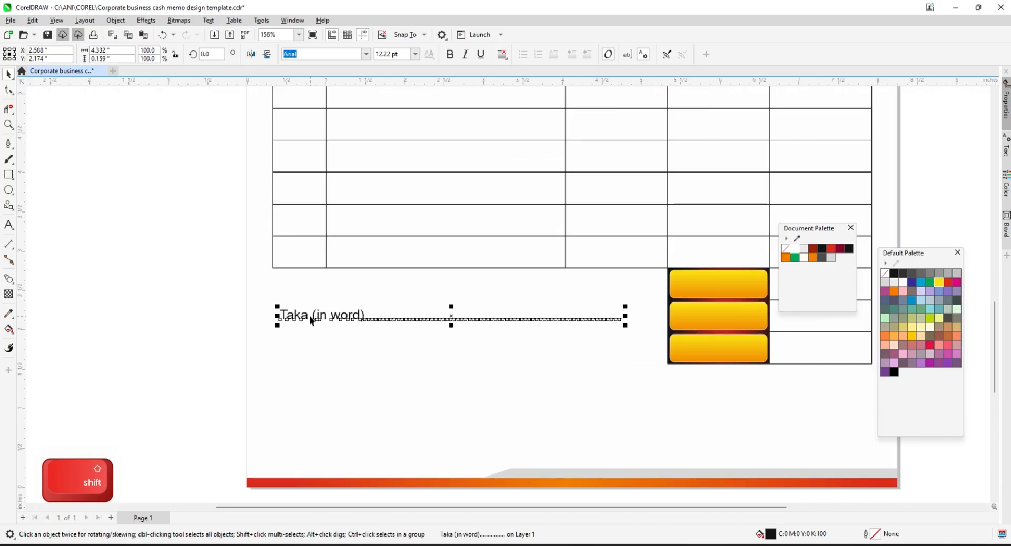
# Copy the last table row's outline below the table and align its bottom edge with the dark red panel
pyautogui.click(273, 255)
pyautogui.moveTo(272, 258); pyautogui.dragTo(274, 341)
pyautogui.keyDown('shift'); pyautogui.click(667, 362); pyautogui.keyUp('shift')
pyautogui.press('b')
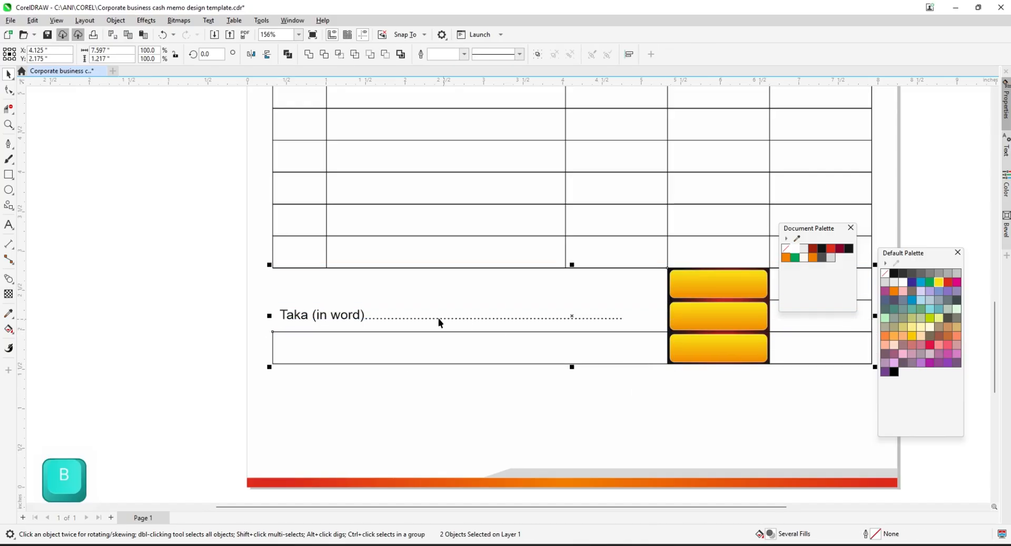
# Resize the copied outline to about 5.008 by 0.811 in around the Taka (in word) line and save the document
pyautogui.scroll(-1, 300, 309)
pyautogui.click(421, 362)
pyautogui.click(714, 350)
pyautogui.moveTo(737, 339); pyautogui.dragTo(580, 334)
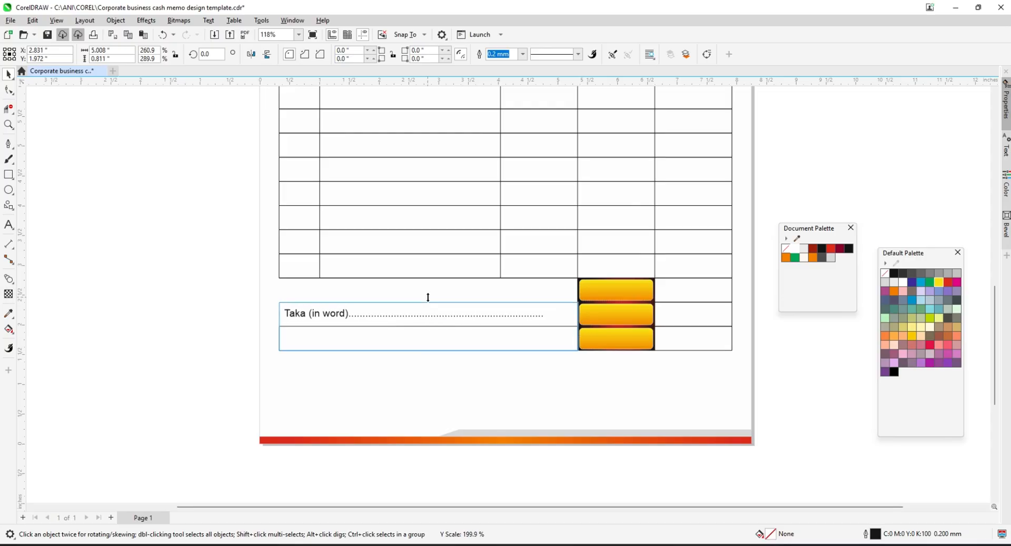
pyautogui.scroll(-1, 453, 266)
pyautogui.scroll(-1, 279, 291)
pyautogui.click(280, 291)
pyautogui.hotkey('ctrl', 's')
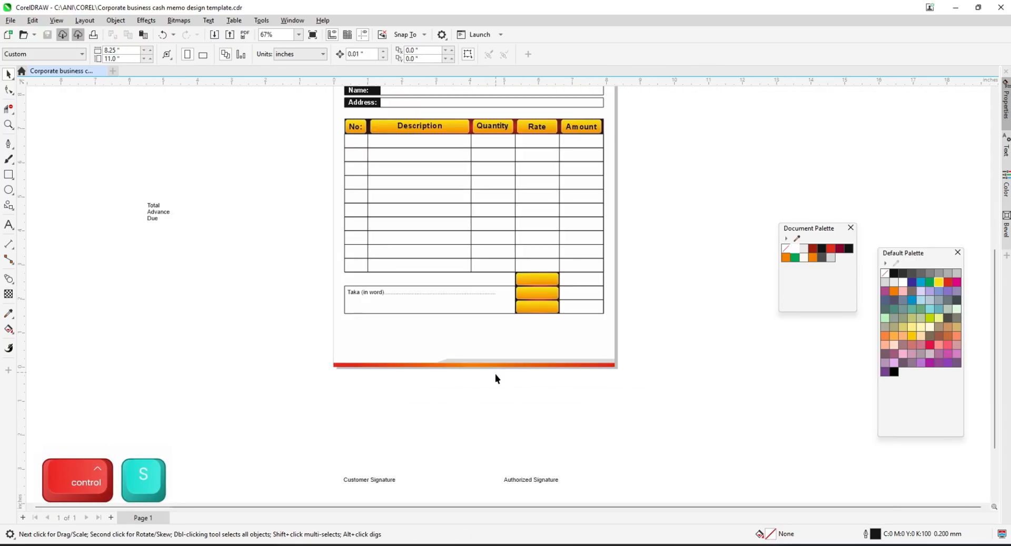
# Move the Customer Signature and Authorized Signature labels into the blank area just above the footer
pyautogui.click(371, 481)
pyautogui.keyDown('shift'); pyautogui.click(542, 481); pyautogui.keyUp('shift')
pyautogui.moveTo(542, 481)
pyautogui.mouseDown()
pyautogui.moveTo(560, 350)
pyautogui.moveTo(573, 347)
pyautogui.mouseUp()
pyautogui.scroll(3, 560, 349)
pyautogui.click(579, 371)
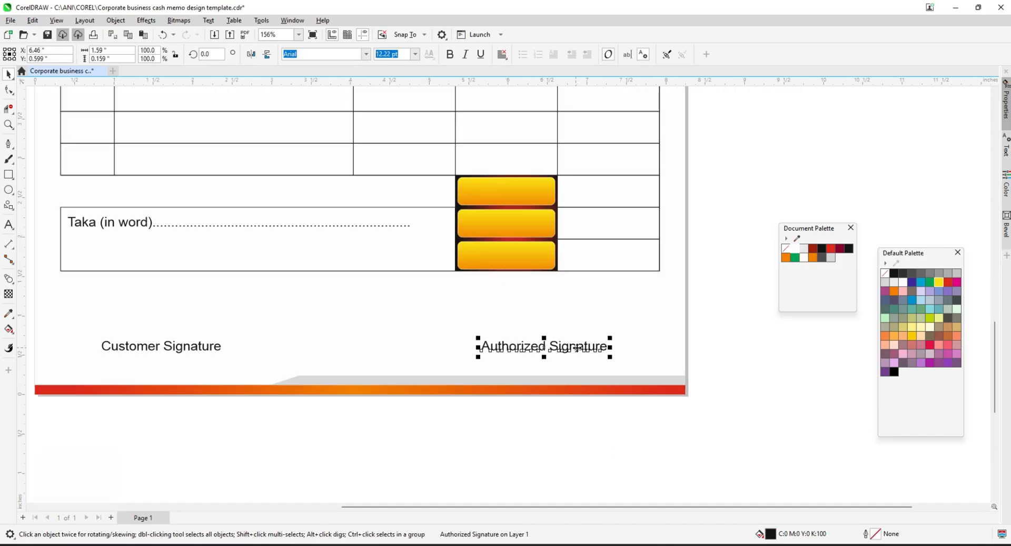
pyautogui.click(527, 363)
pyautogui.scroll(-4, 515, 359)
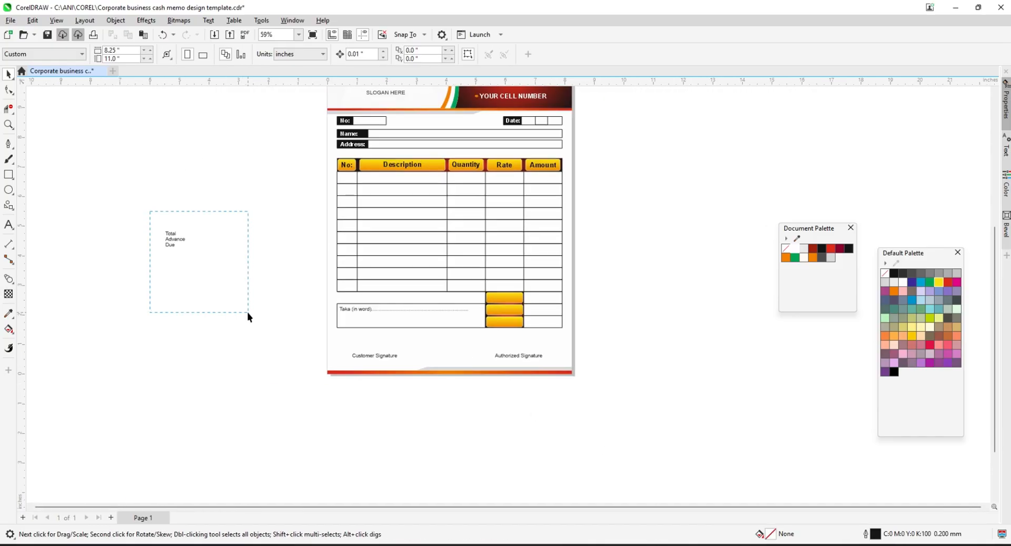
# Format the Total, Advance, Due text as bold 17 pt beside the page and break it into separate lines
pyautogui.moveTo(249, 313); pyautogui.dragTo(250, 312)
pyautogui.moveTo(178, 243); pyautogui.dragTo(606, 310)
pyautogui.scroll(5, 606, 311)
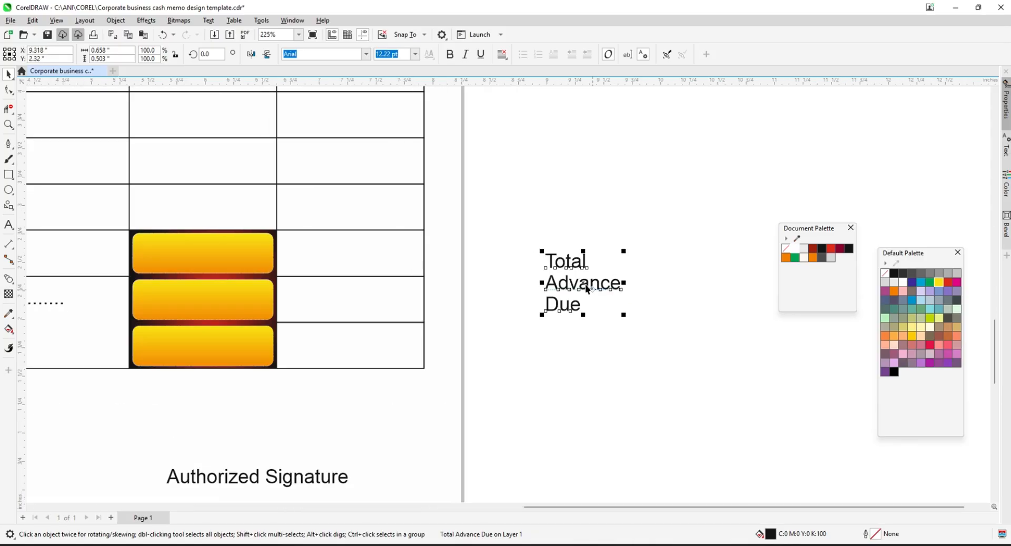
pyautogui.hotkey('ctrl', 'b')
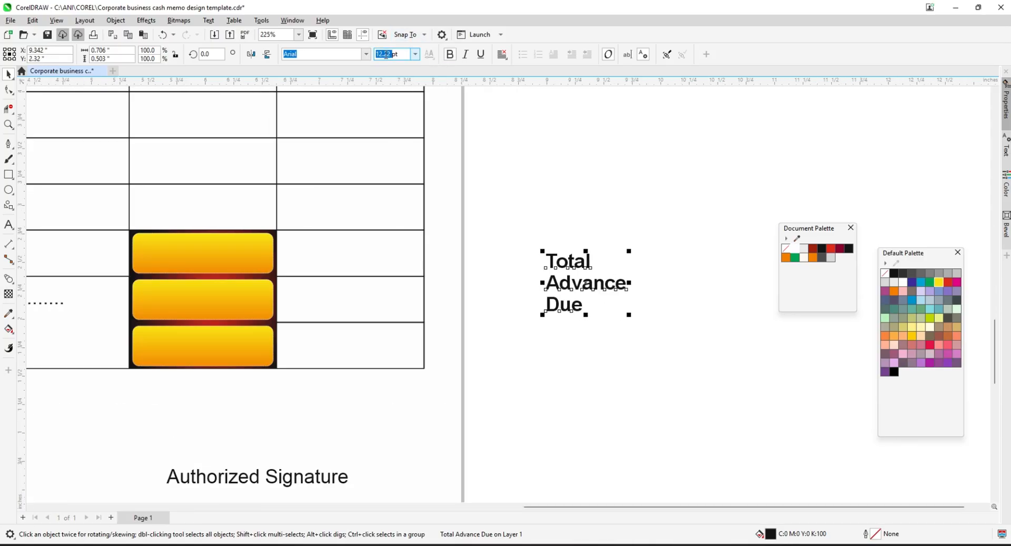
pyautogui.write('17')
pyautogui.press('Return')
pyautogui.hotkey('ctrl', 'k')
pyautogui.click(511, 127)
# Try to centre the Total label inside the uppermost of the three lower yellow boxes
pyautogui.click(556, 255)
pyautogui.keyDown('shift'); pyautogui.click(224, 252); pyautogui.keyUp('shift')
pyautogui.press('c')
pyautogui.press('e')
pyautogui.hotkey('ctrl', 'z')
pyautogui.hotkey('ctrl', 'z')
# Bring the Total, Advance and Due labels to the front and centre Total inside the uppermost lower yellow box
pyautogui.moveTo(537, 186); pyautogui.dragTo(583, 359)
pyautogui.hotkey('shift', 'pageup')
pyautogui.click(583, 229)
pyautogui.click(576, 257)
pyautogui.keyDown('shift'); pyautogui.click(211, 252); pyautogui.keyUp('shift')
pyautogui.press('c')
pyautogui.press('e')
# Centre the Advance and Due labels in the remaining two yellow boxes and preview the whole memo full-screen
pyautogui.click(600, 289)
pyautogui.keyDown('shift'); pyautogui.click(211, 299); pyautogui.keyUp('shift')
pyautogui.press('c')
pyautogui.press('e')
pyautogui.click(566, 324)
pyautogui.keyDown('shift'); pyautogui.click(233, 347); pyautogui.keyUp('shift')
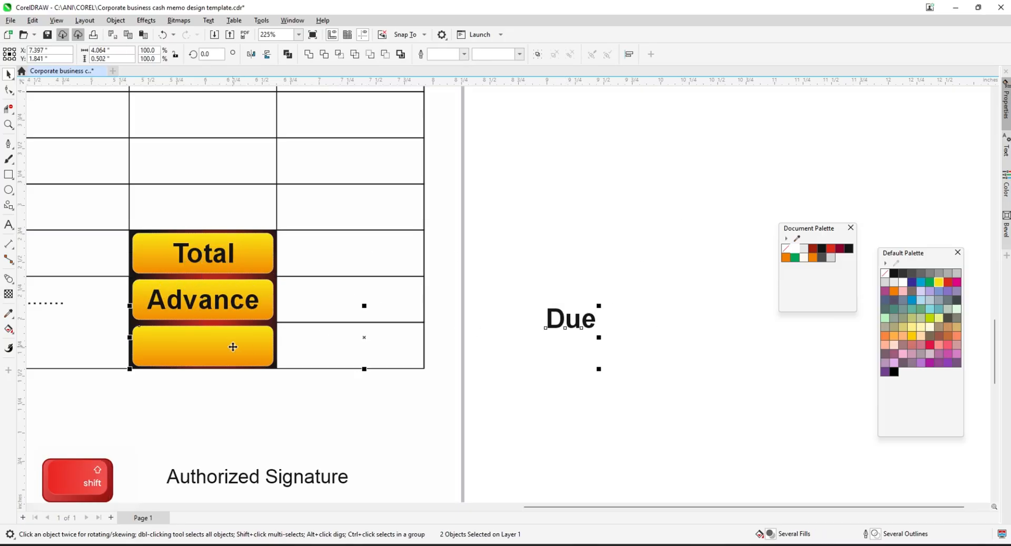
pyautogui.press('c')
pyautogui.press('e')
pyautogui.press('F4')
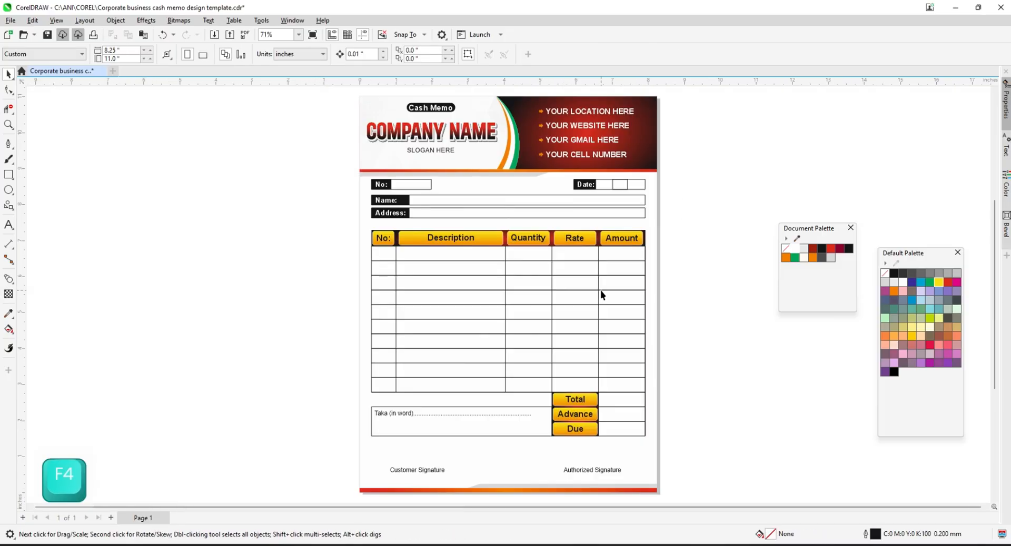
pyautogui.press('F9')
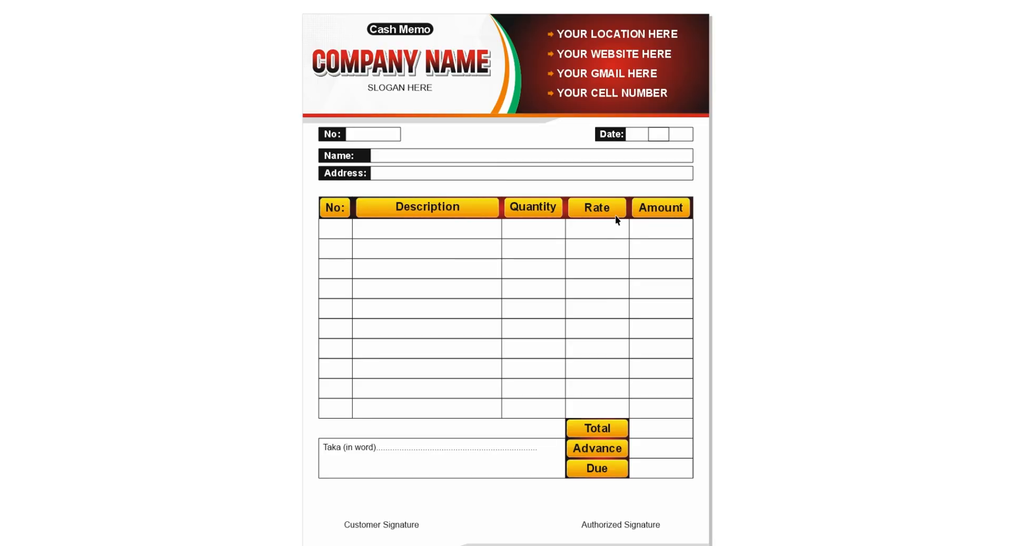